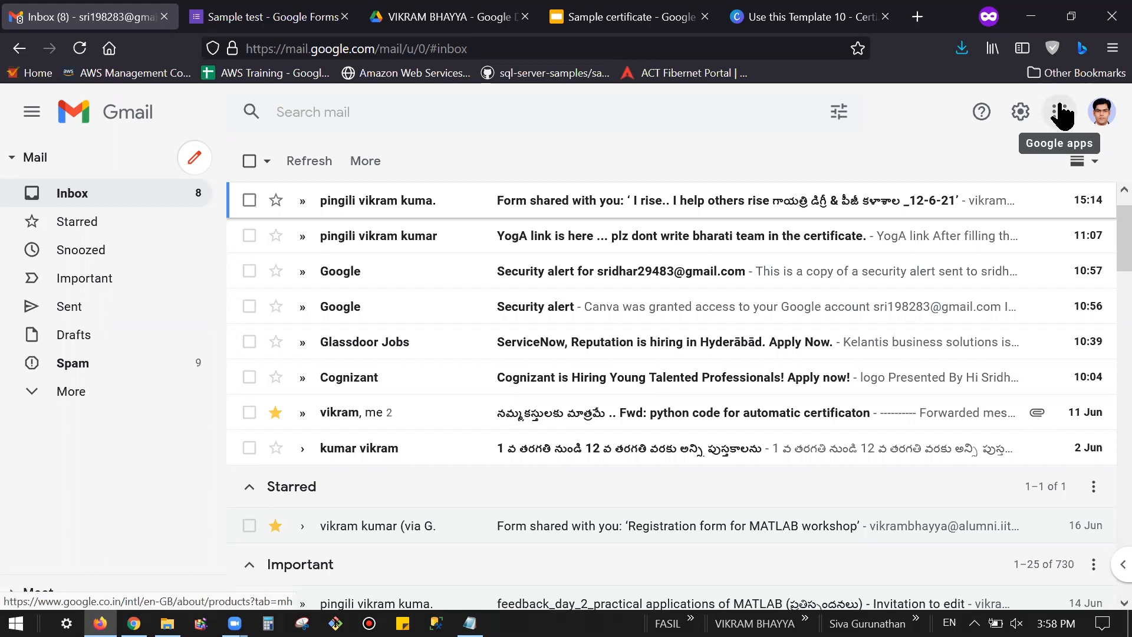
Step: Go to the Drive folder with eCERTIFICATES and the Sample certificate and open the New menu
{"action": "left_click", "coordinate": [1061, 114]}
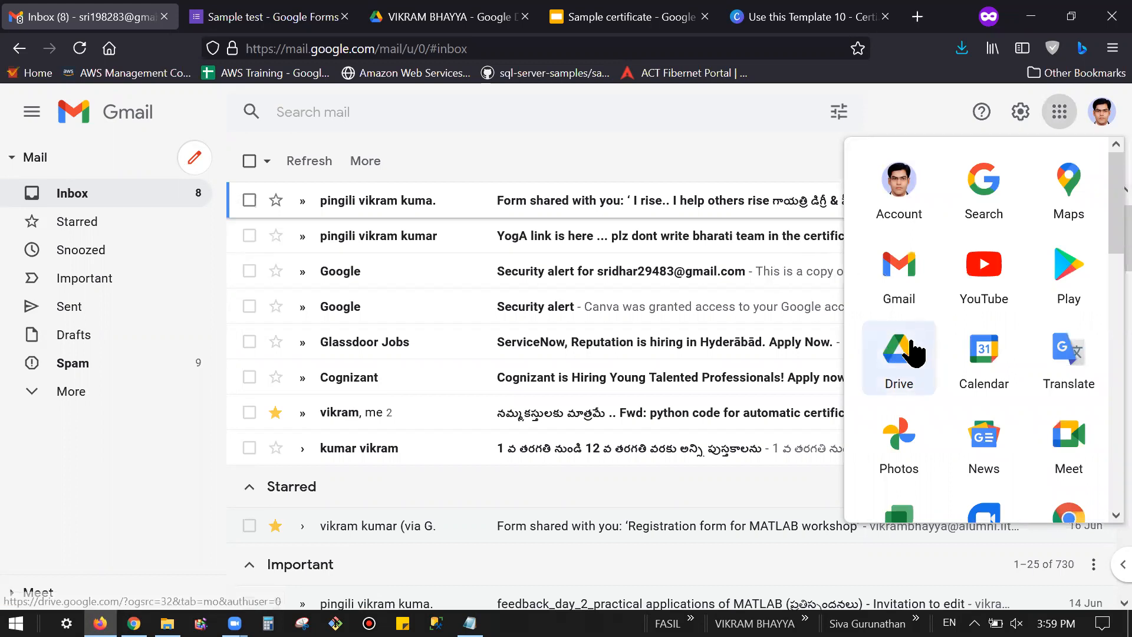
{"action": "left_click", "coordinate": [442, 16]}
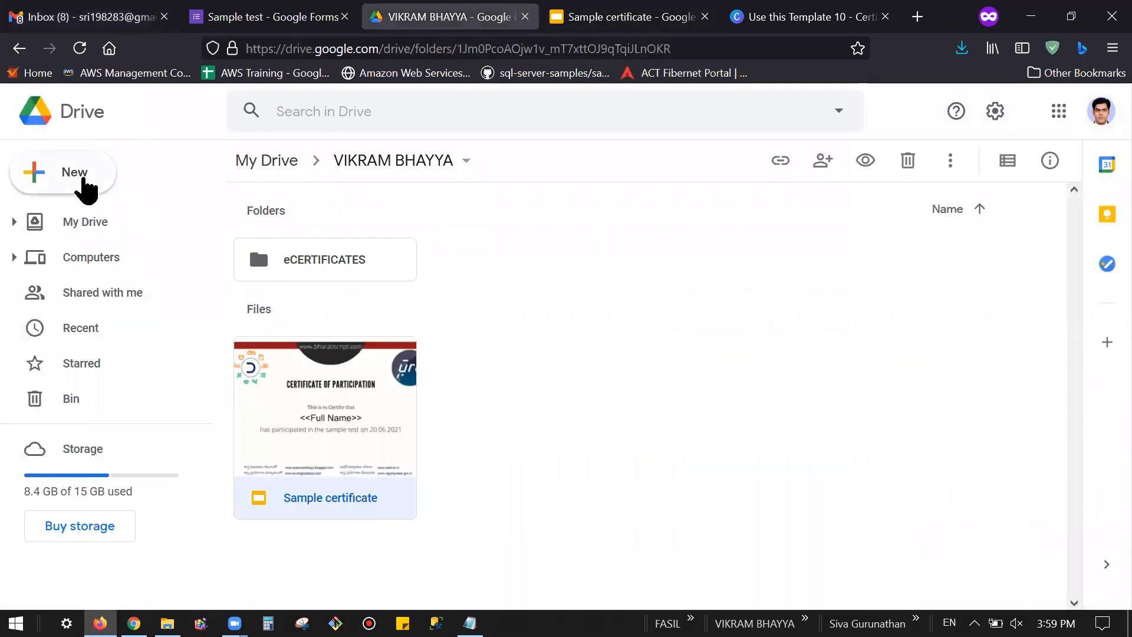
{"action": "left_click", "coordinate": [83, 180]}
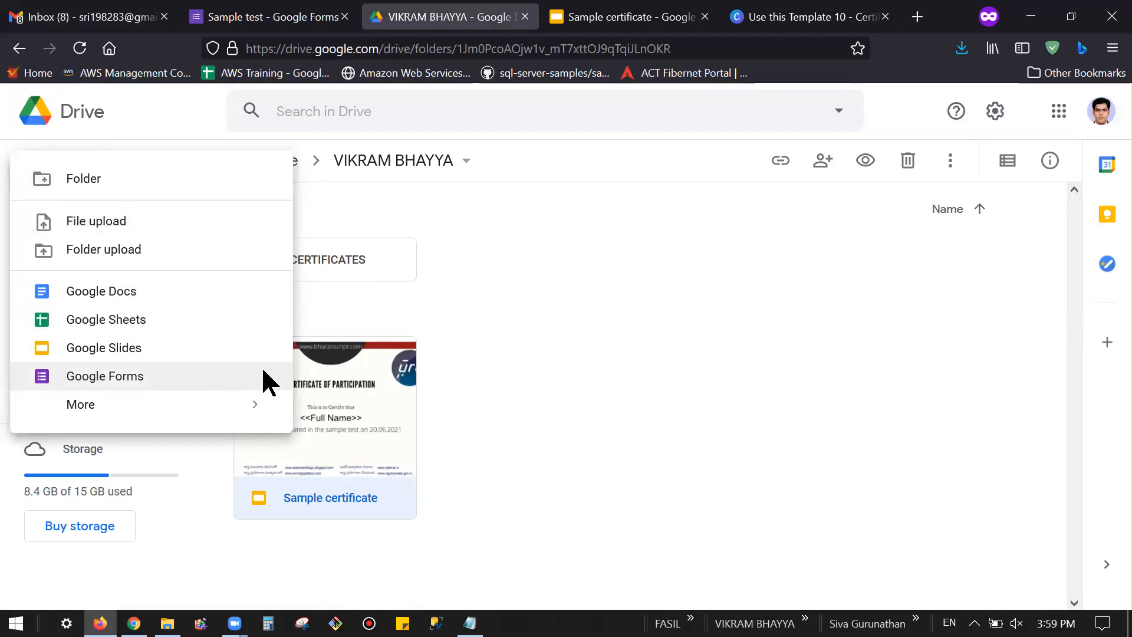
Step: Create a blank Untitled Google Form, select its title and description, then close it
{"action": "left_click", "coordinate": [263, 382]}
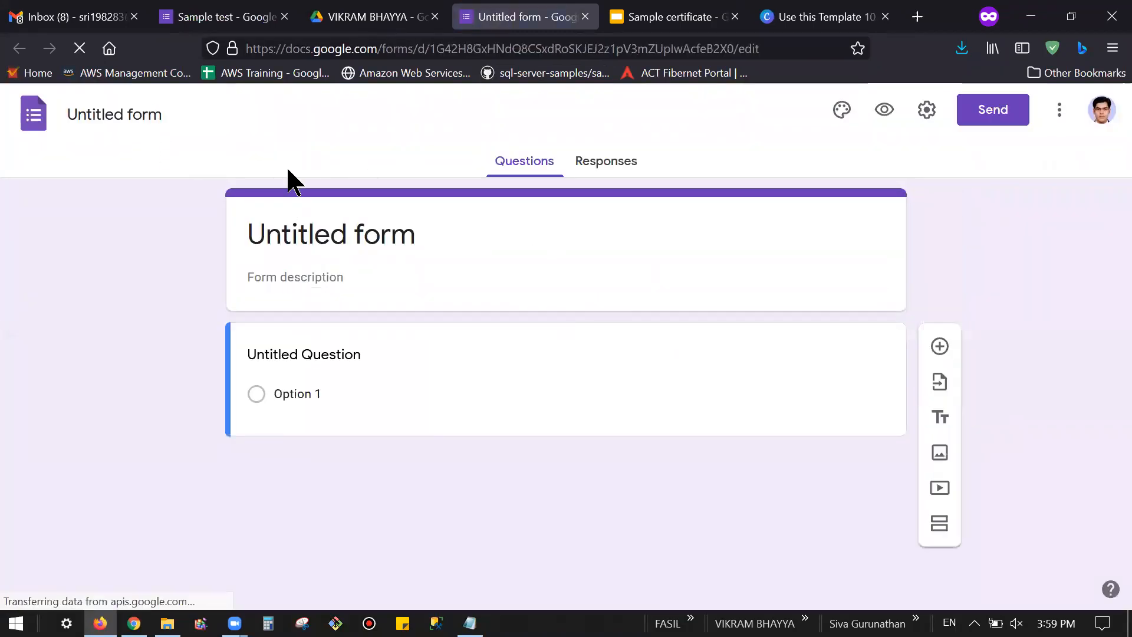
{"action": "left_click", "coordinate": [137, 108]}
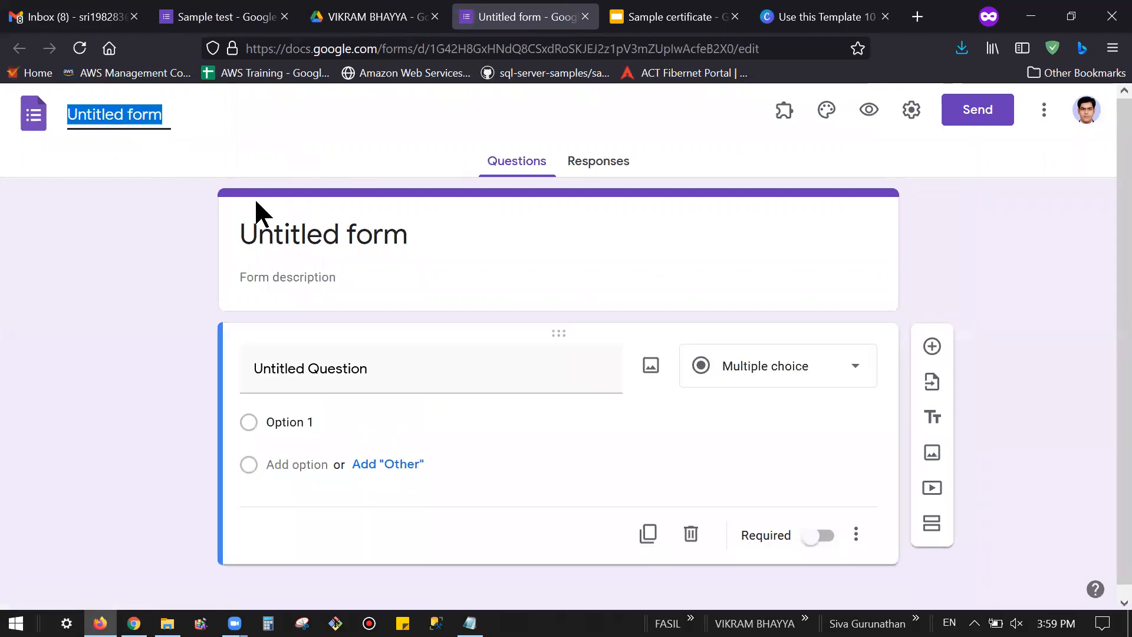
{"action": "left_click", "coordinate": [361, 248]}
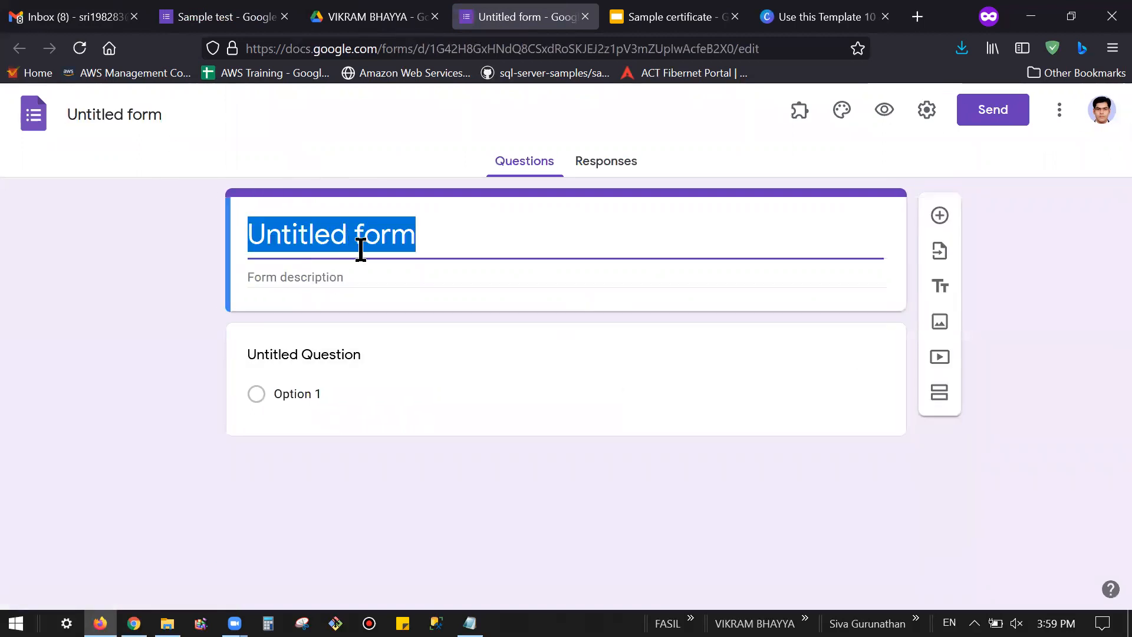
{"action": "left_click", "coordinate": [332, 286]}
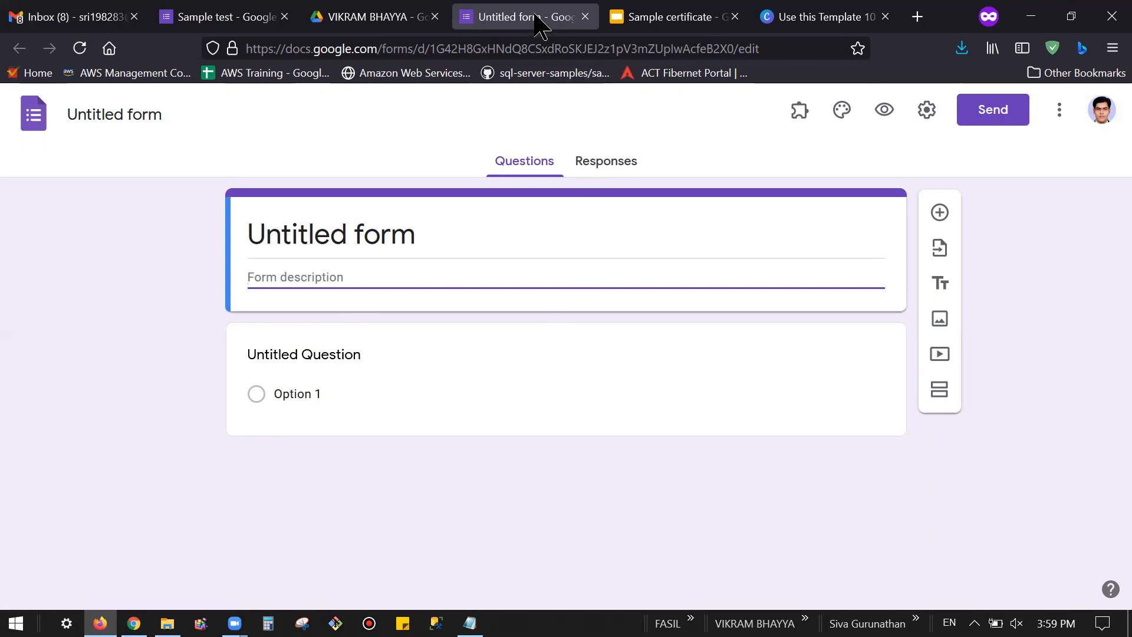
{"action": "left_click", "coordinate": [585, 17]}
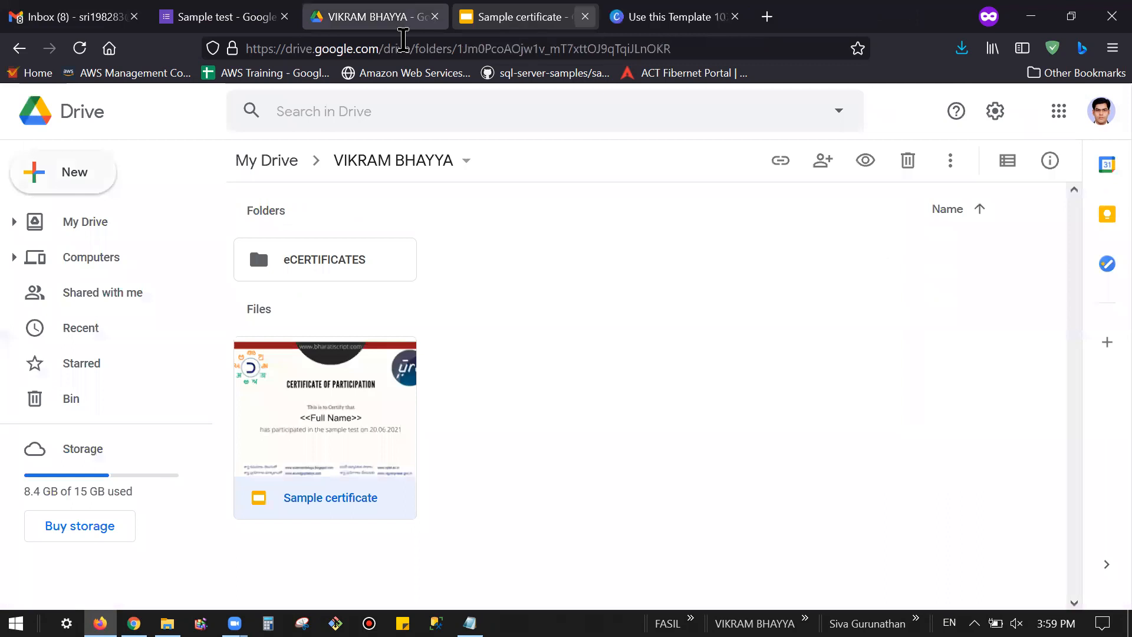
Step: Switch to the Sample test form and review its Bharati Script Test description and options
{"action": "key", "text": "ctrl+shift+Tab"}
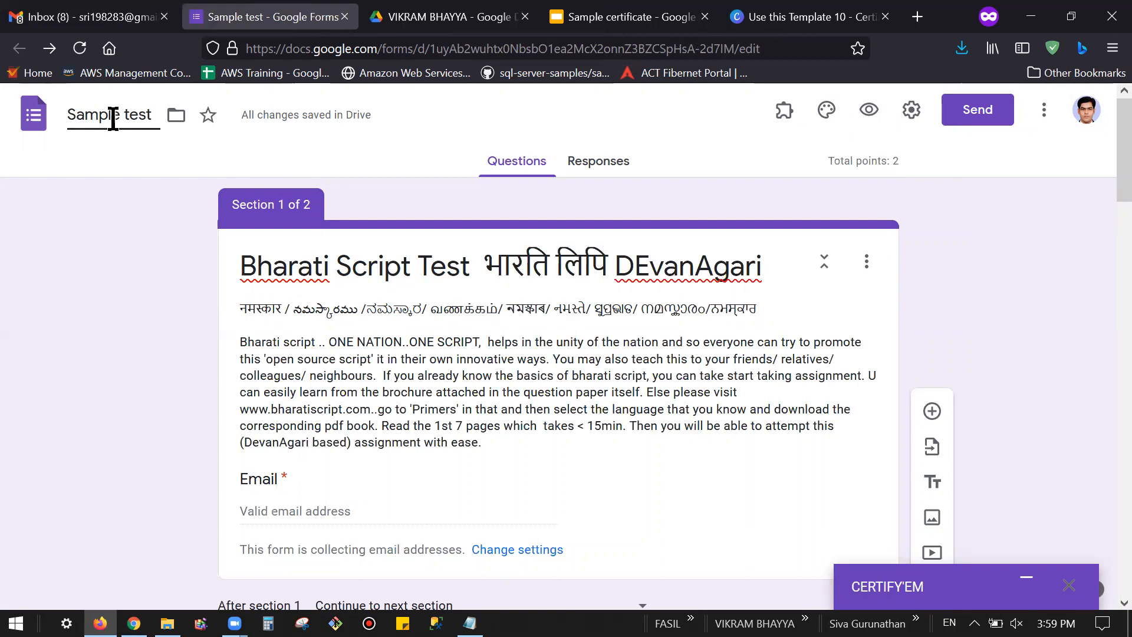
{"action": "left_click", "coordinate": [362, 345]}
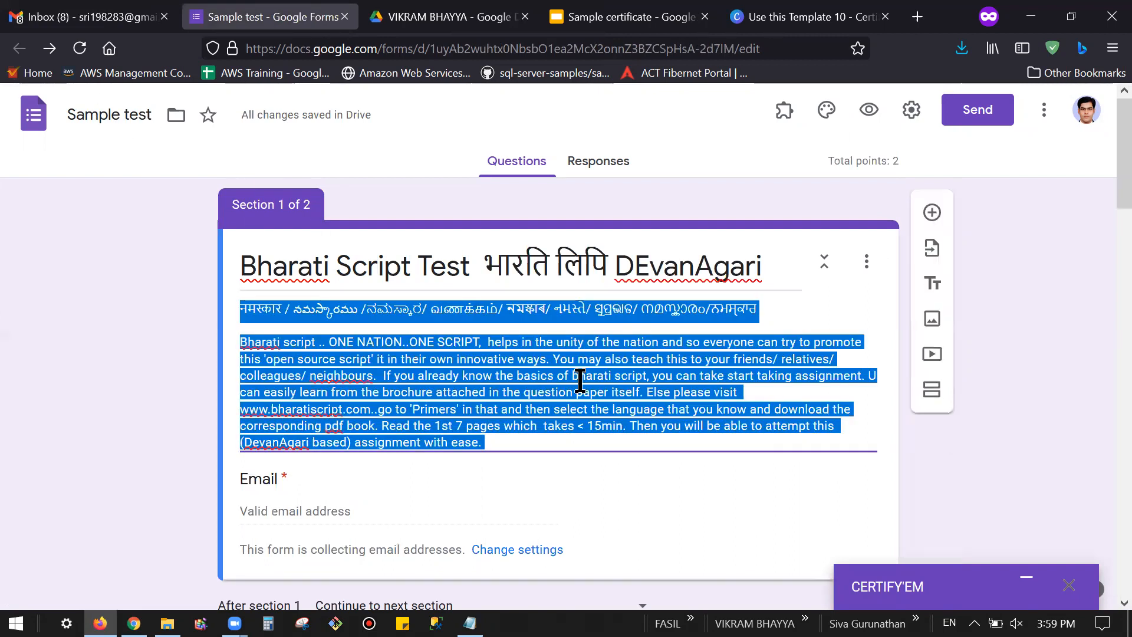
{"action": "left_click", "coordinate": [975, 433]}
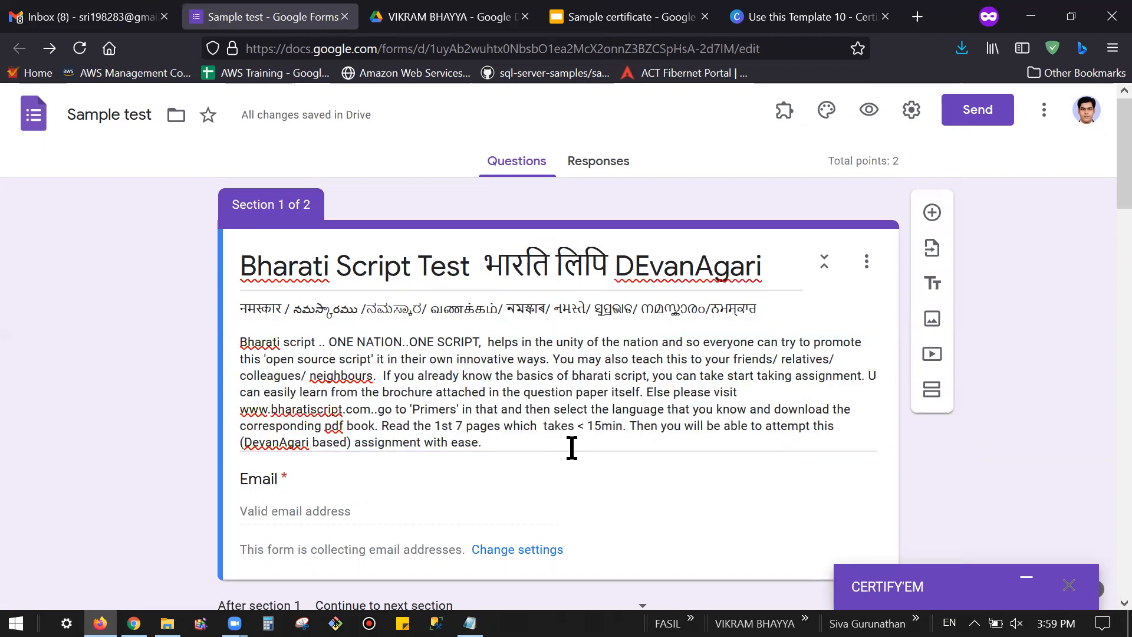
{"action": "scroll", "coordinate": [577, 455], "scroll_direction": "down", "scroll_amount": 3}
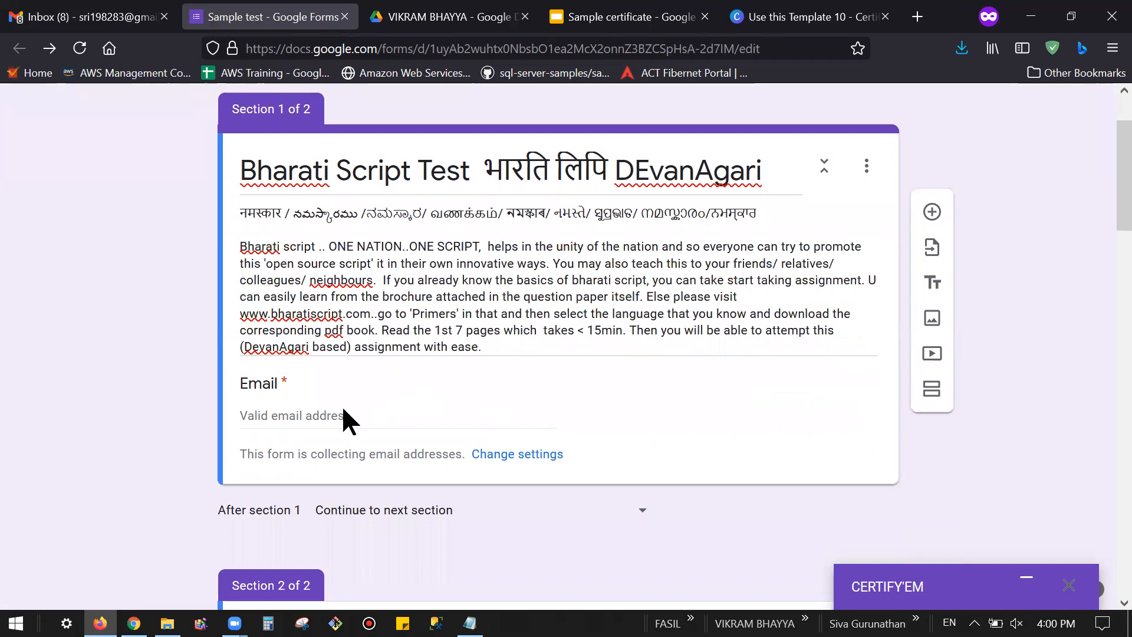
{"action": "scroll", "coordinate": [802, 268], "scroll_direction": "up", "scroll_amount": 3}
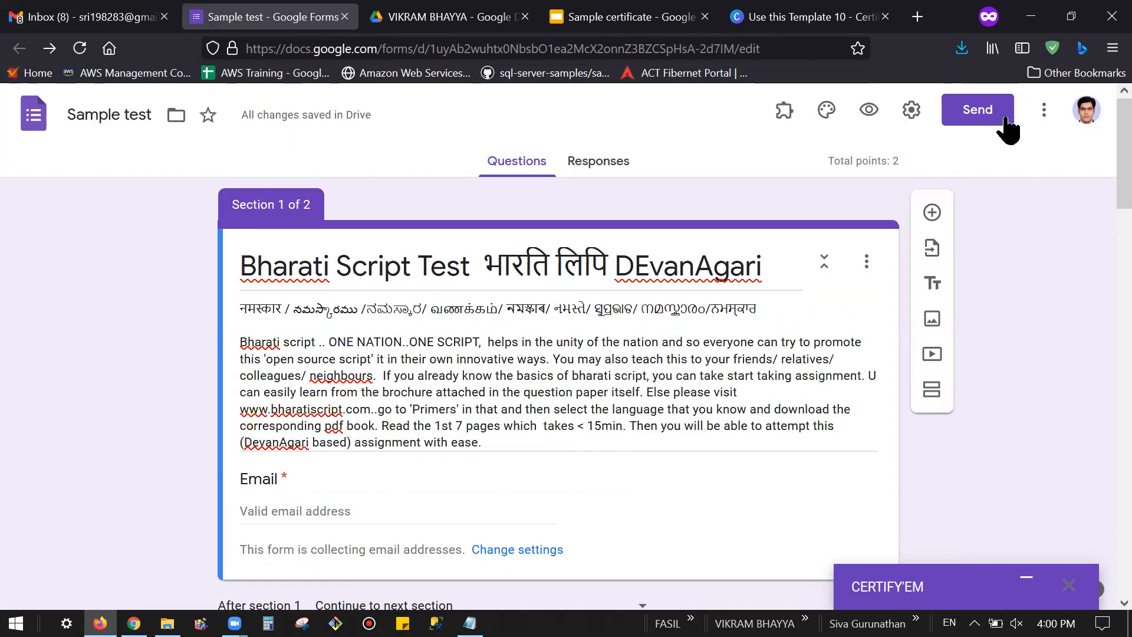
{"action": "left_click", "coordinate": [1044, 109]}
{"action": "left_click", "coordinate": [908, 115]}
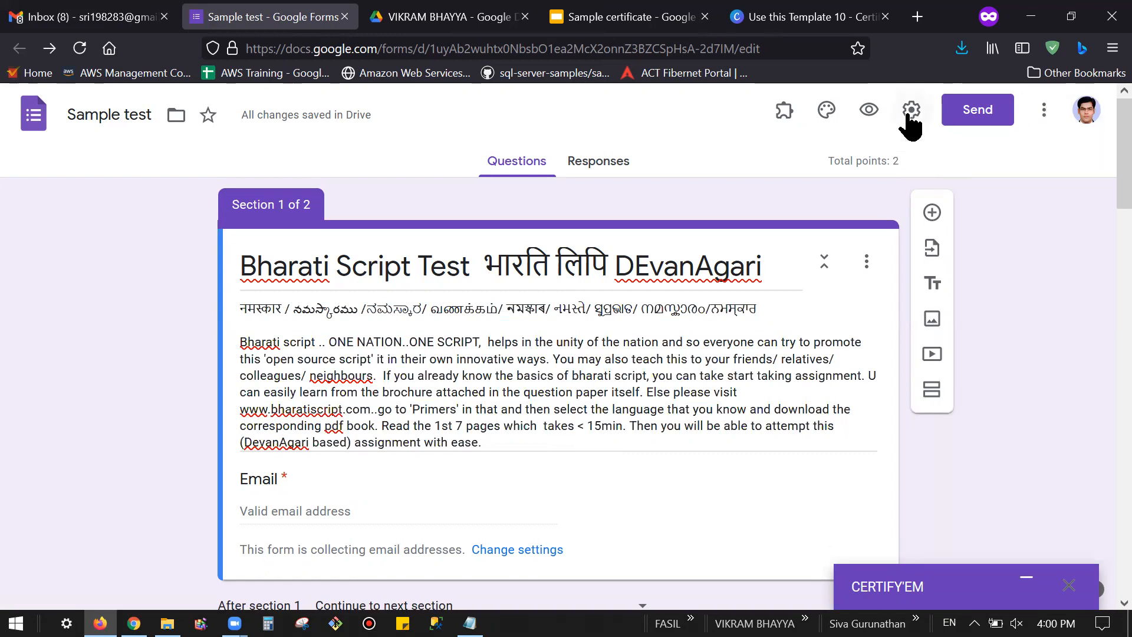
{"action": "left_click", "coordinate": [914, 113]}
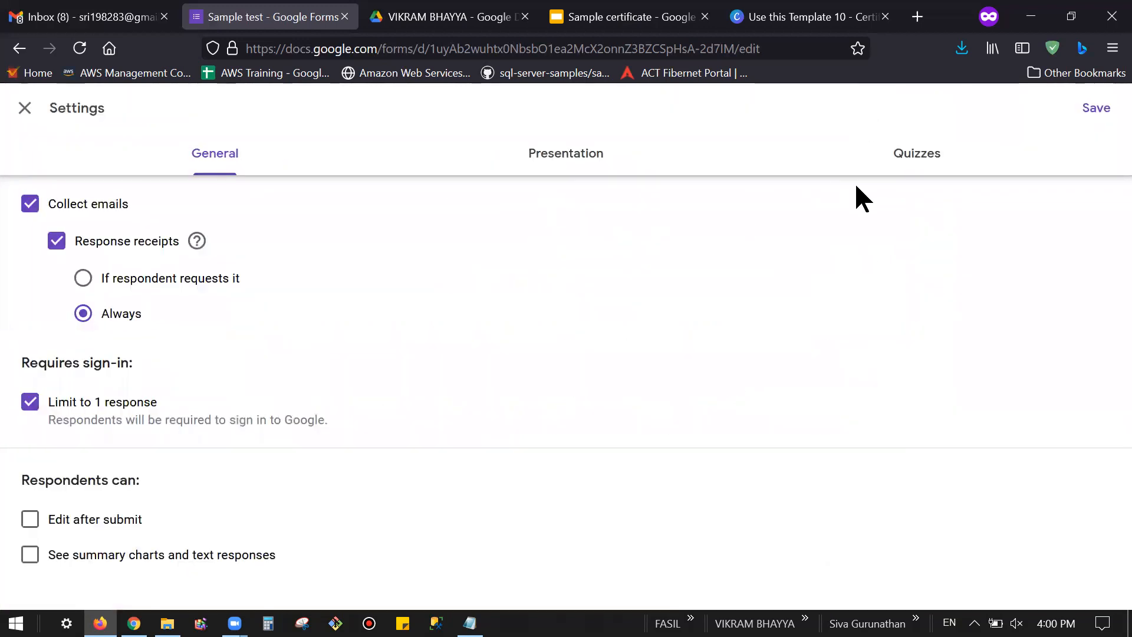
{"action": "left_click", "coordinate": [930, 158]}
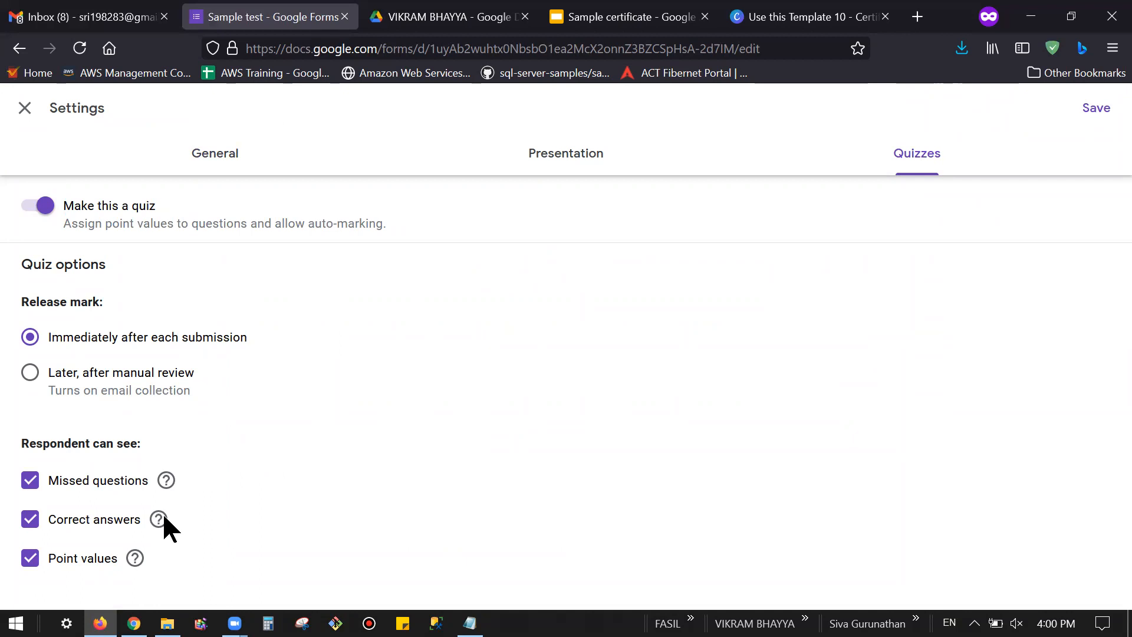
{"action": "left_click", "coordinate": [25, 107]}
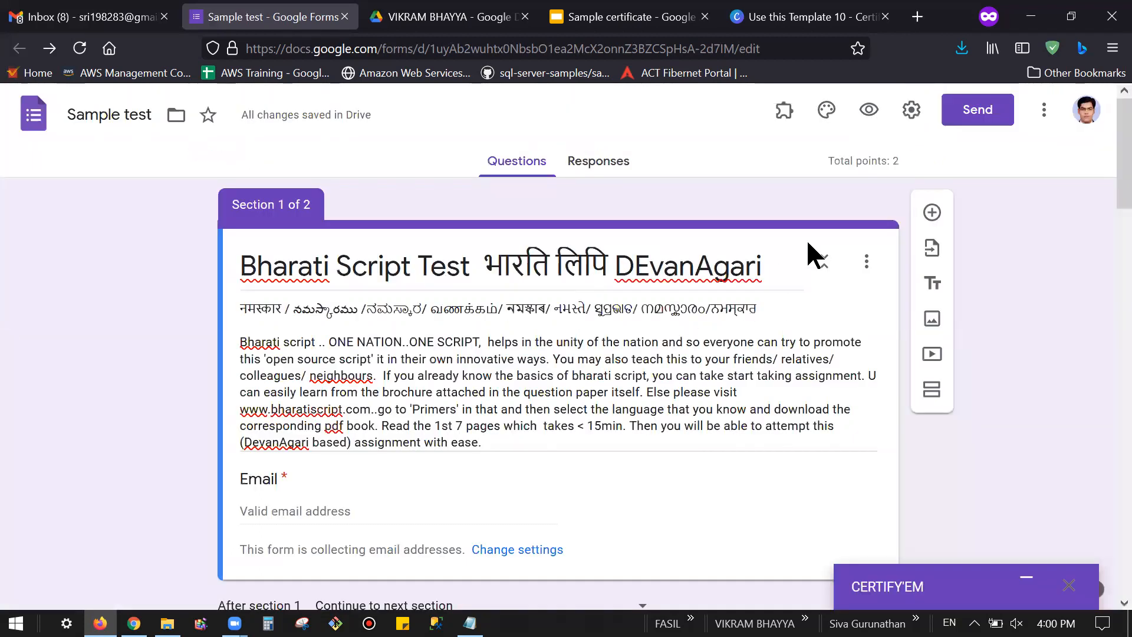
Step: Scroll past the Name question to question 1 and edit its first option, भोपाल
{"action": "scroll", "coordinate": [728, 331], "scroll_direction": "down", "scroll_amount": 5}
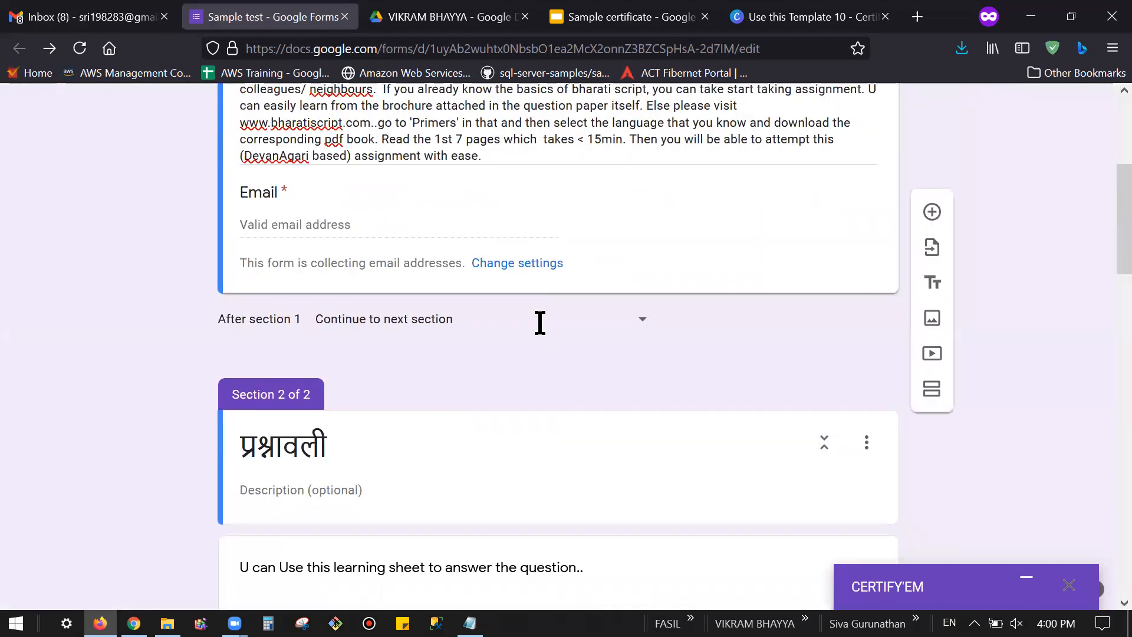
{"action": "scroll", "coordinate": [540, 322], "scroll_direction": "down", "scroll_amount": 7}
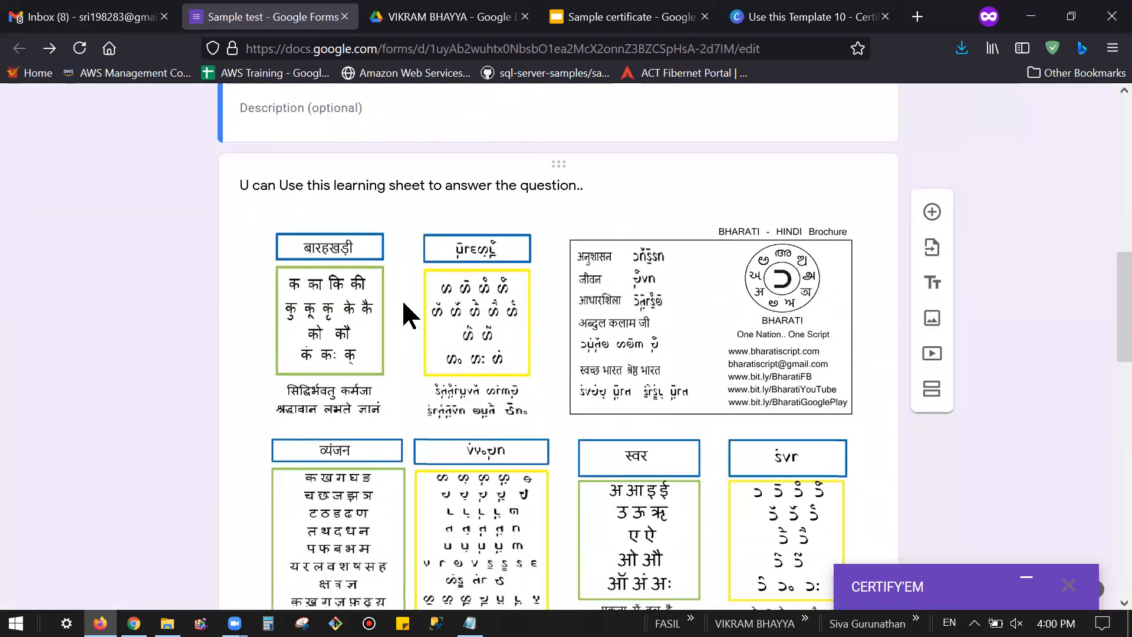
{"action": "scroll", "coordinate": [614, 345], "scroll_direction": "up", "scroll_amount": 3}
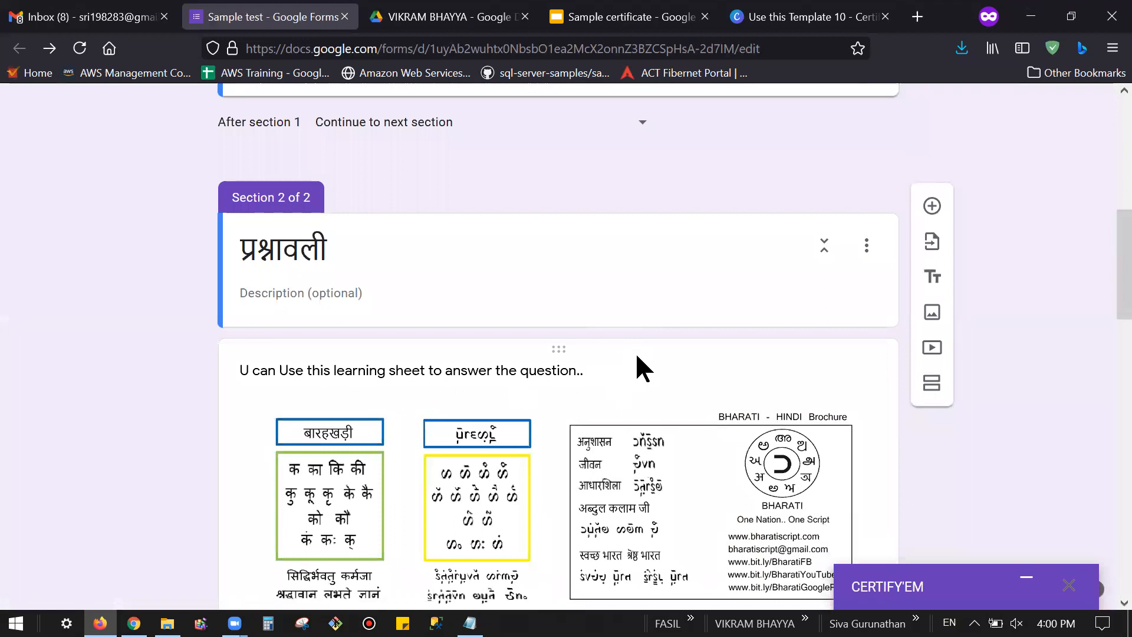
{"action": "scroll", "coordinate": [637, 359], "scroll_direction": "down", "scroll_amount": 2}
{"action": "scroll", "coordinate": [637, 356], "scroll_direction": "down", "scroll_amount": 5}
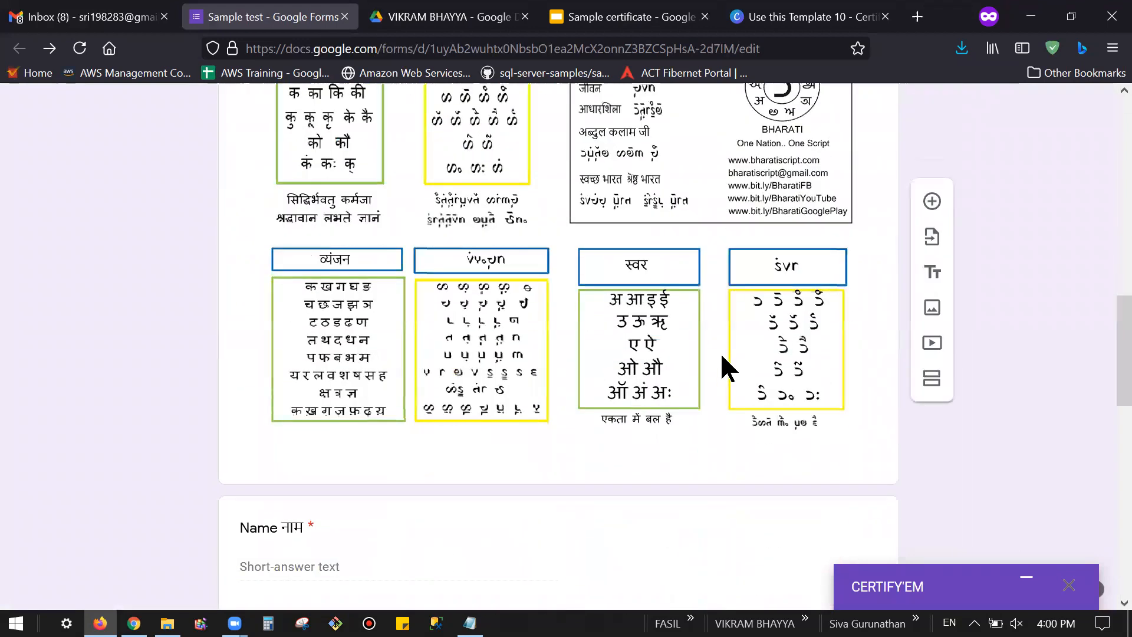
{"action": "scroll", "coordinate": [723, 365], "scroll_direction": "down", "scroll_amount": 6}
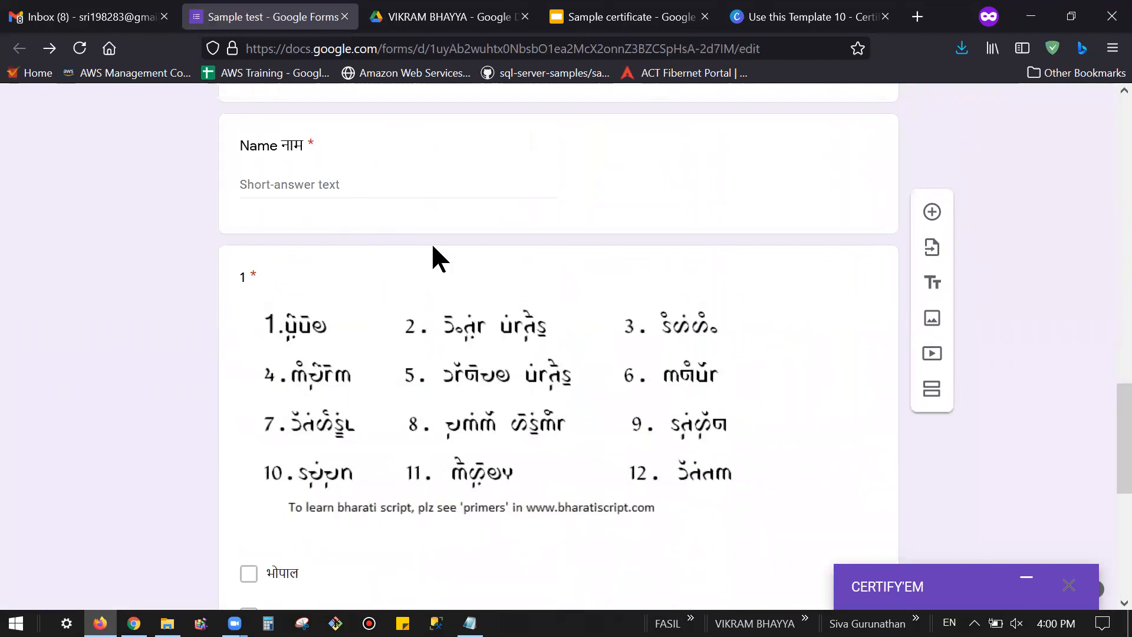
{"action": "scroll", "coordinate": [466, 348], "scroll_direction": "down", "scroll_amount": 2}
{"action": "scroll", "coordinate": [538, 431], "scroll_direction": "down", "scroll_amount": 2}
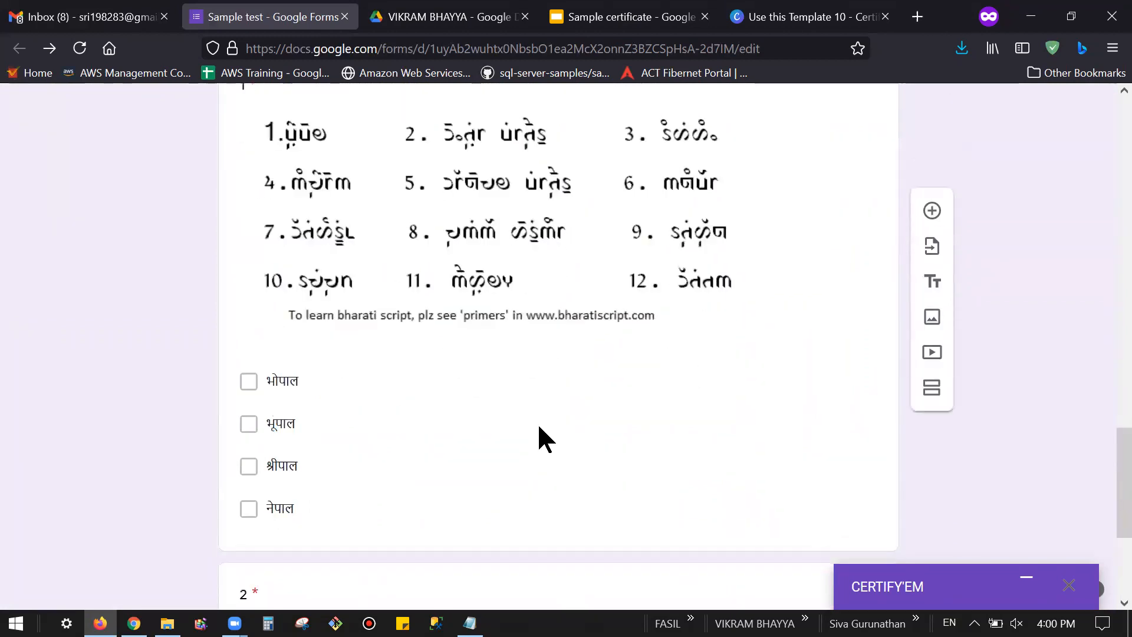
{"action": "scroll", "coordinate": [538, 430], "scroll_direction": "down", "scroll_amount": 2}
{"action": "left_click", "coordinate": [329, 283]}
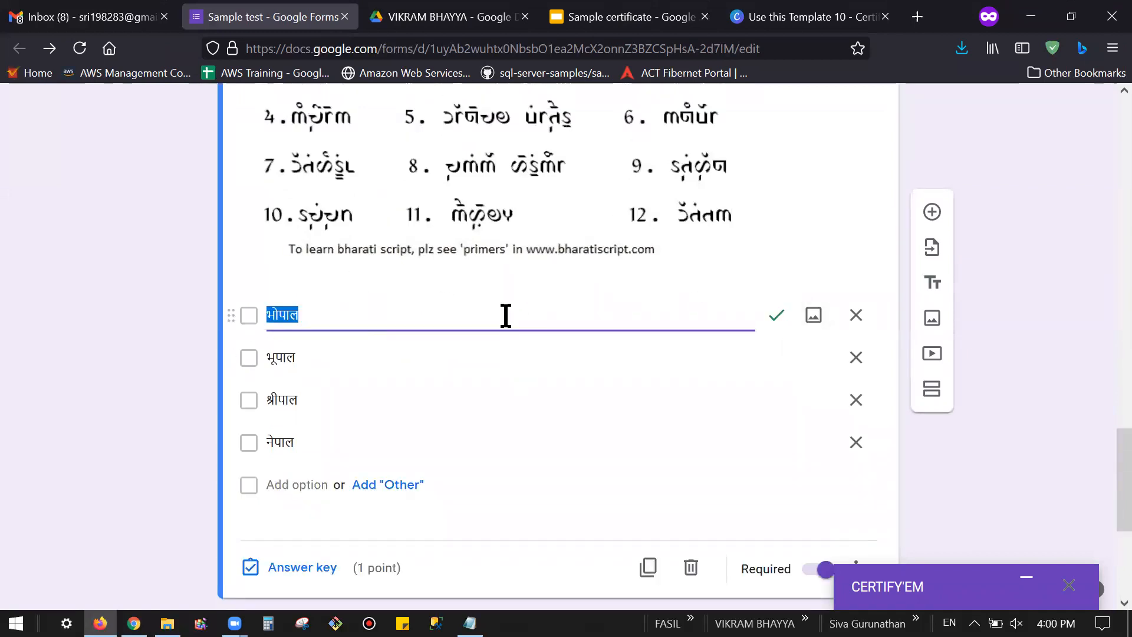
{"action": "scroll", "coordinate": [498, 399], "scroll_direction": "down", "scroll_amount": 2}
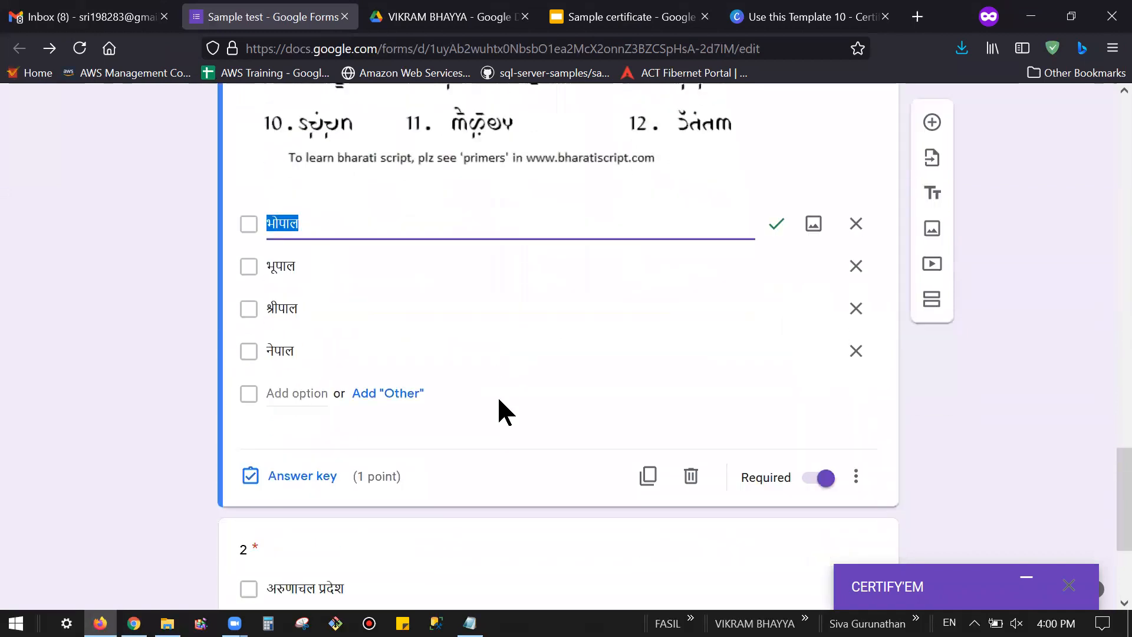
{"action": "left_click", "coordinate": [308, 472]}
{"action": "scroll", "coordinate": [543, 443], "scroll_direction": "up", "scroll_amount": 4}
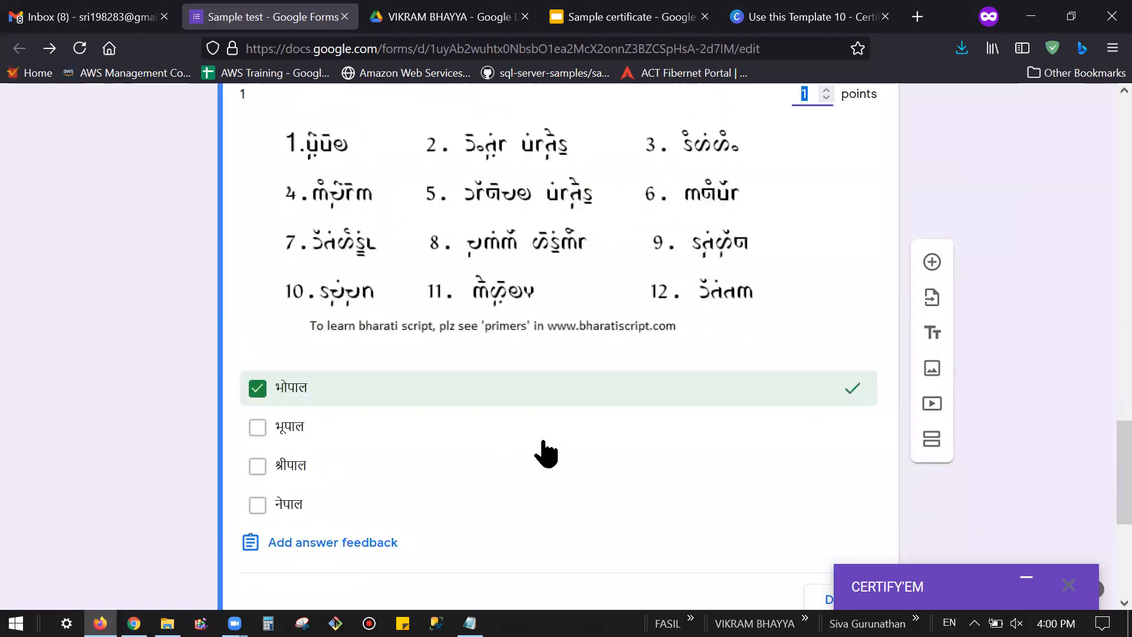
{"action": "scroll", "coordinate": [543, 444], "scroll_direction": "down", "scroll_amount": 1}
{"action": "scroll", "coordinate": [546, 454], "scroll_direction": "down", "scroll_amount": 2}
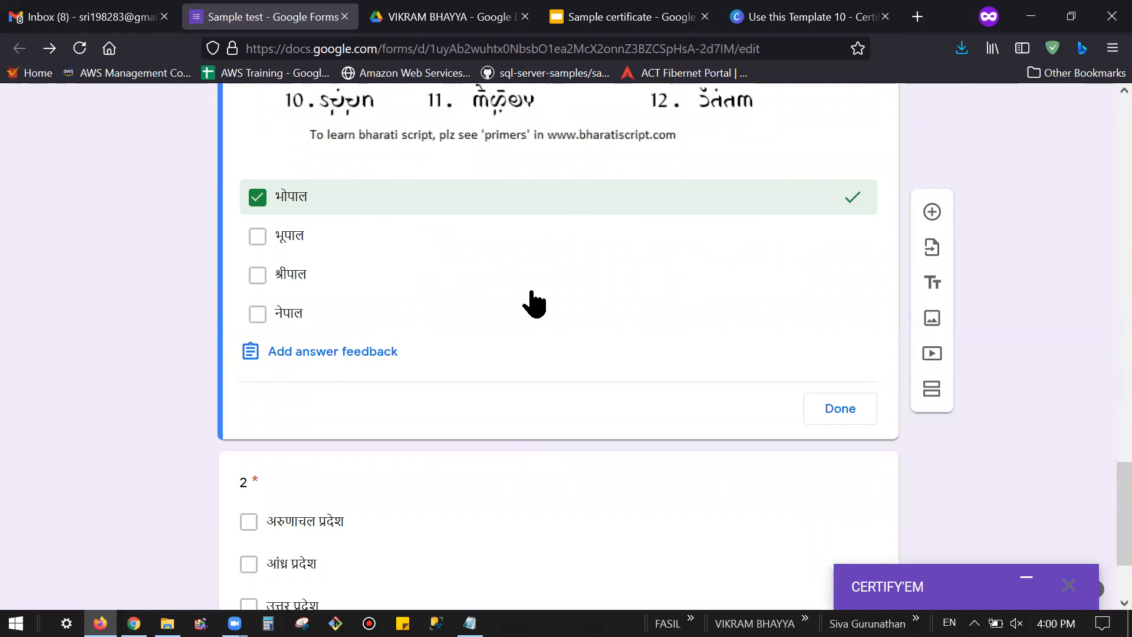
{"action": "left_click", "coordinate": [629, 246]}
{"action": "left_click", "coordinate": [485, 277]}
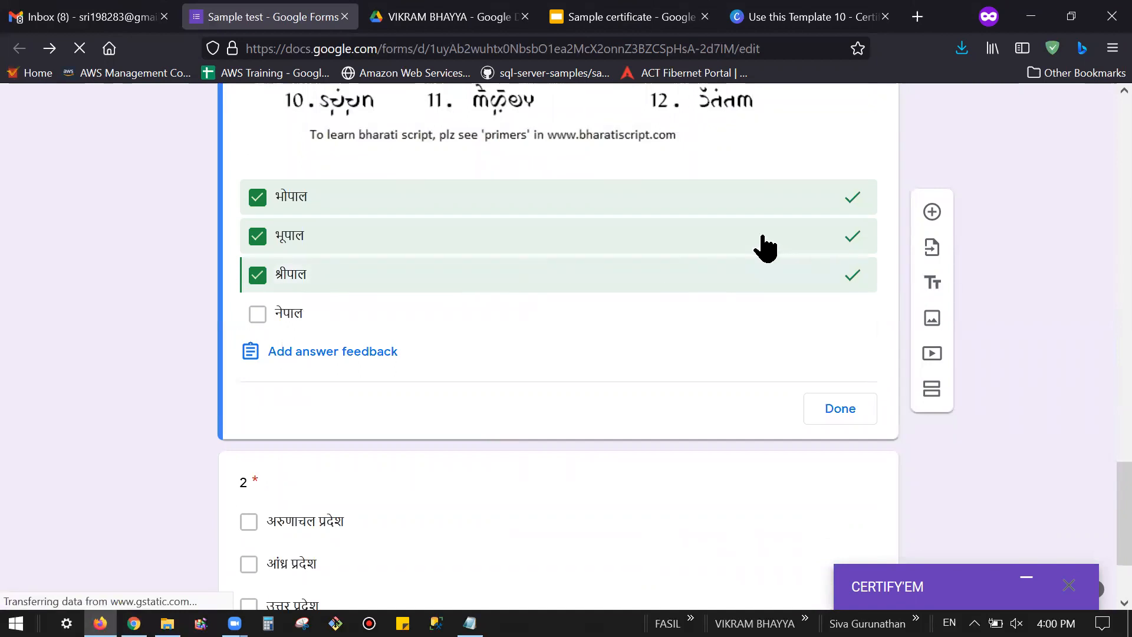
{"action": "left_click", "coordinate": [853, 273]}
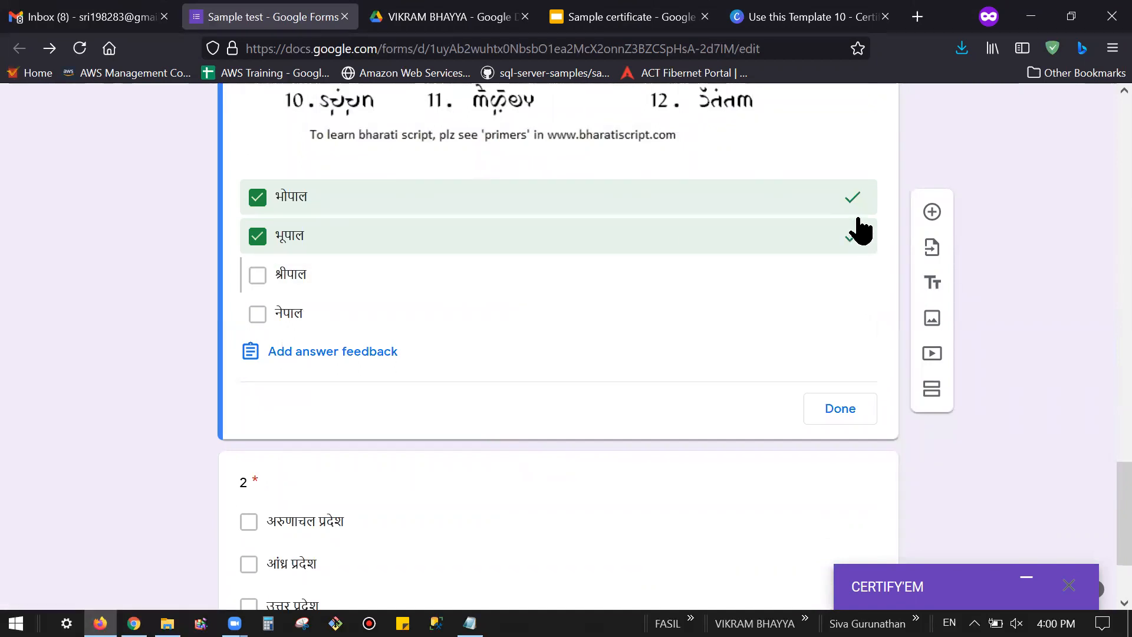
{"action": "left_click", "coordinate": [852, 235]}
{"action": "left_click", "coordinate": [832, 415]}
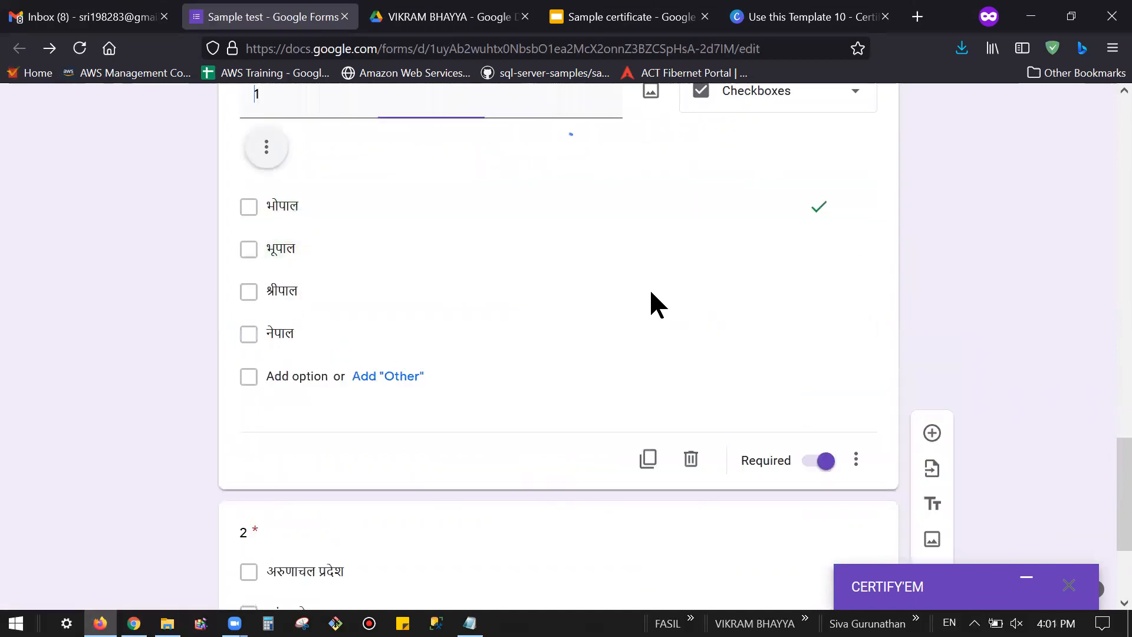
{"action": "scroll", "coordinate": [572, 495], "scroll_direction": "down", "scroll_amount": 2}
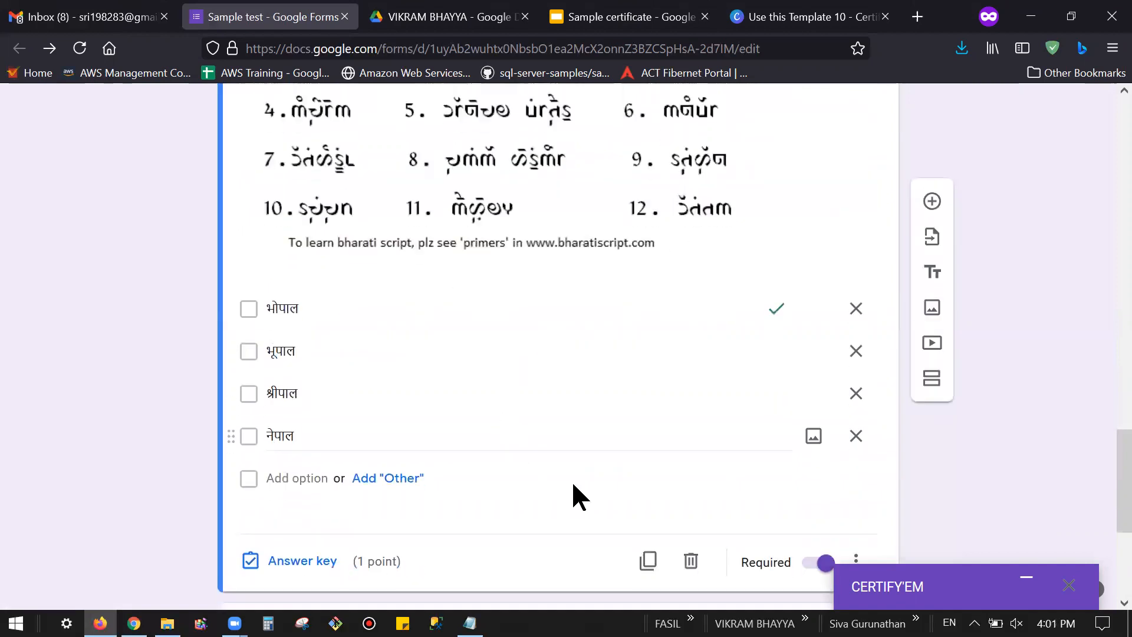
{"action": "scroll", "coordinate": [584, 495], "scroll_direction": "down", "scroll_amount": 5}
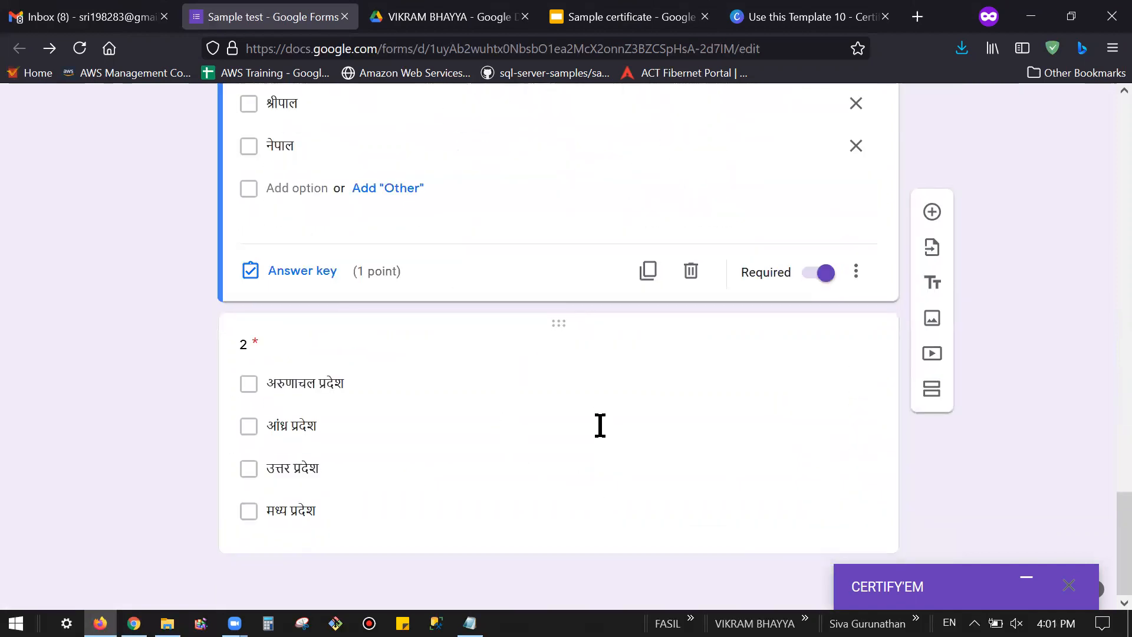
{"action": "scroll", "coordinate": [598, 421], "scroll_direction": "up", "scroll_amount": 10}
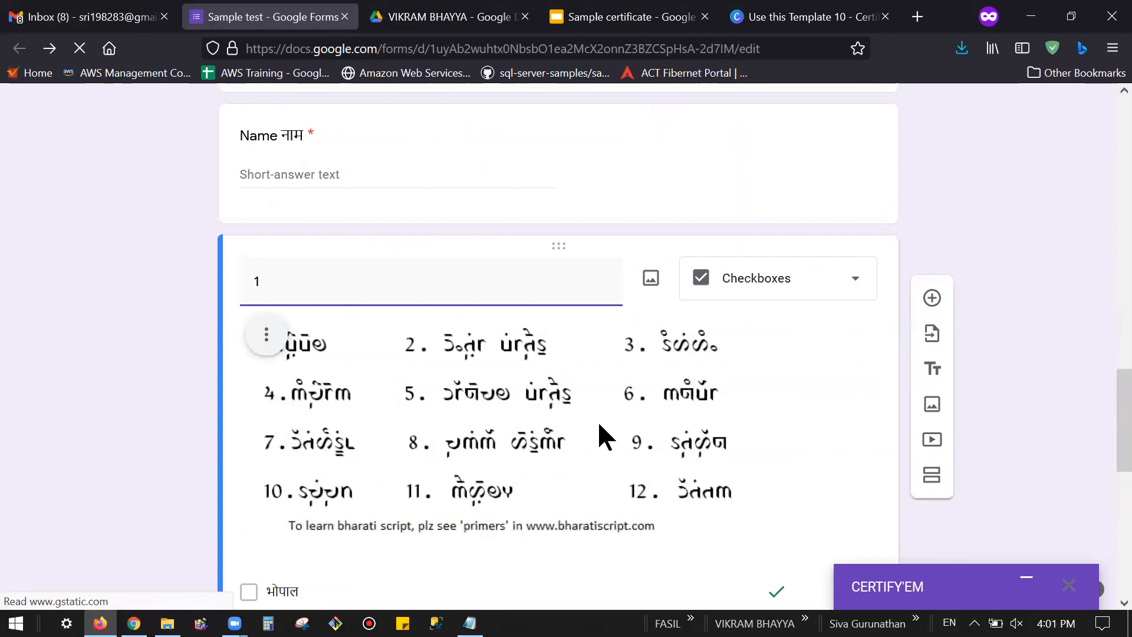
{"action": "scroll", "coordinate": [861, 342], "scroll_direction": "up", "scroll_amount": 4}
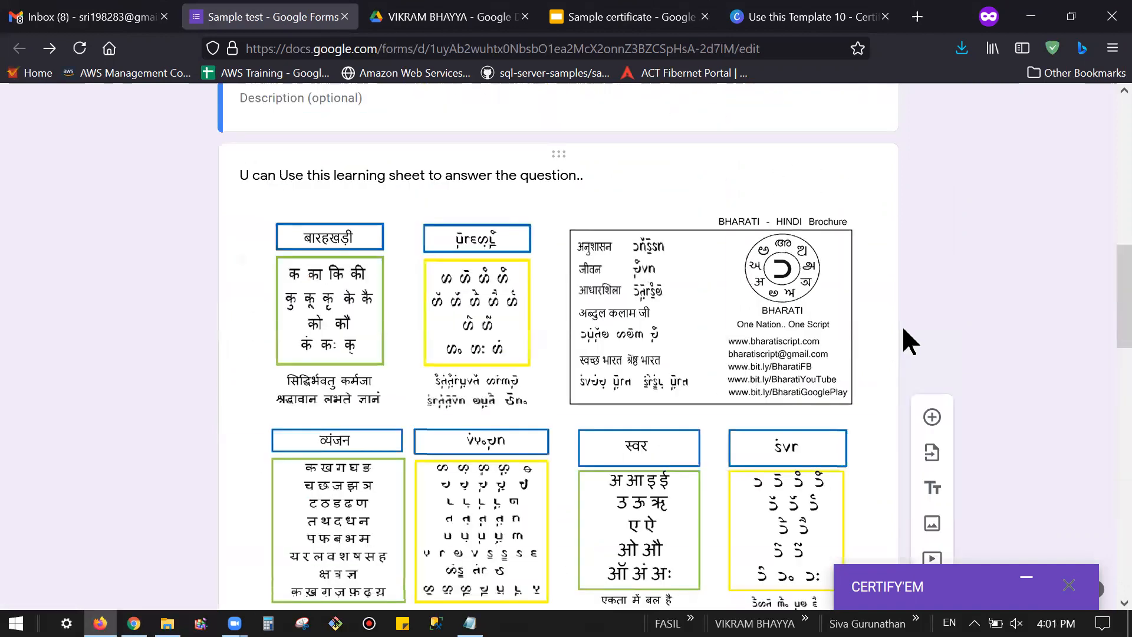
{"action": "scroll", "coordinate": [920, 339], "scroll_direction": "up", "scroll_amount": 8}
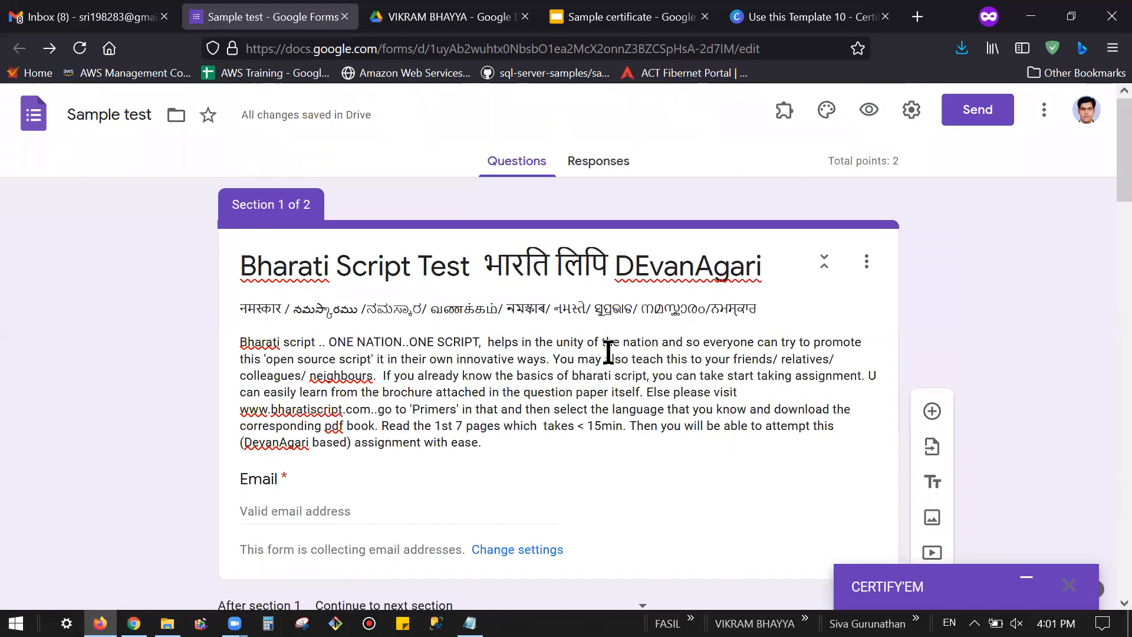
{"action": "left_click", "coordinate": [913, 110]}
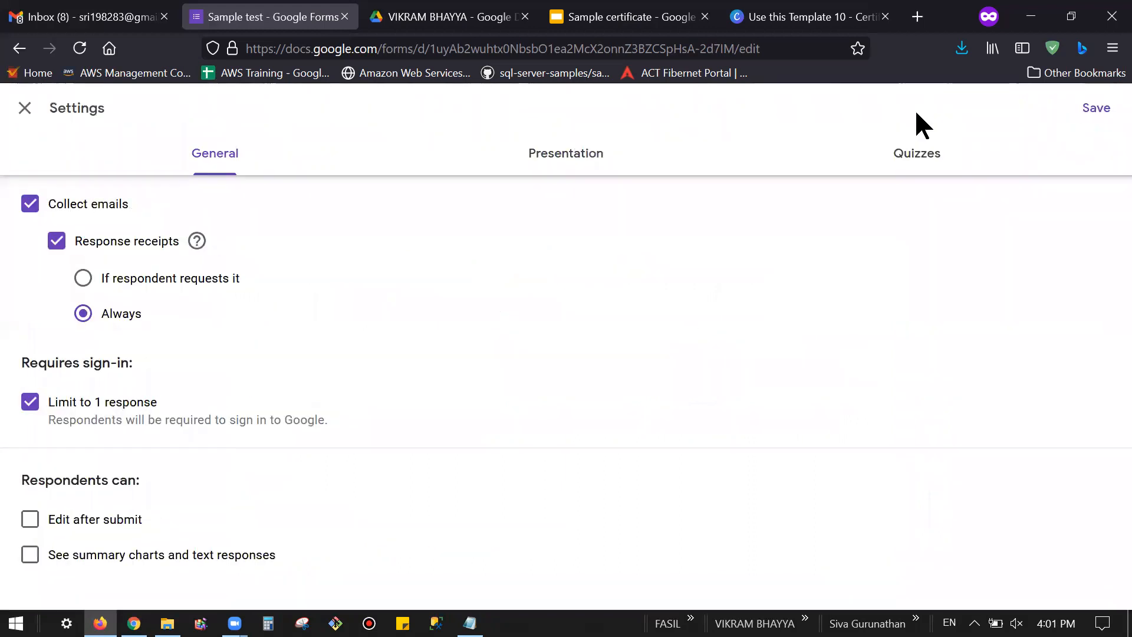
{"action": "left_click", "coordinate": [25, 107]}
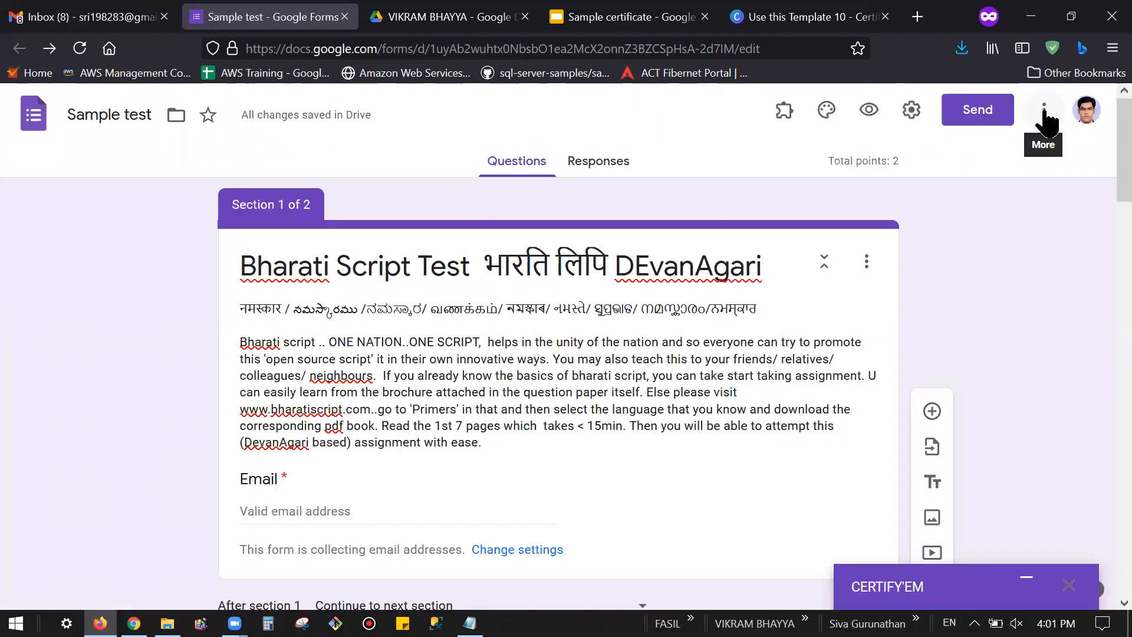
{"action": "left_click", "coordinate": [1044, 109]}
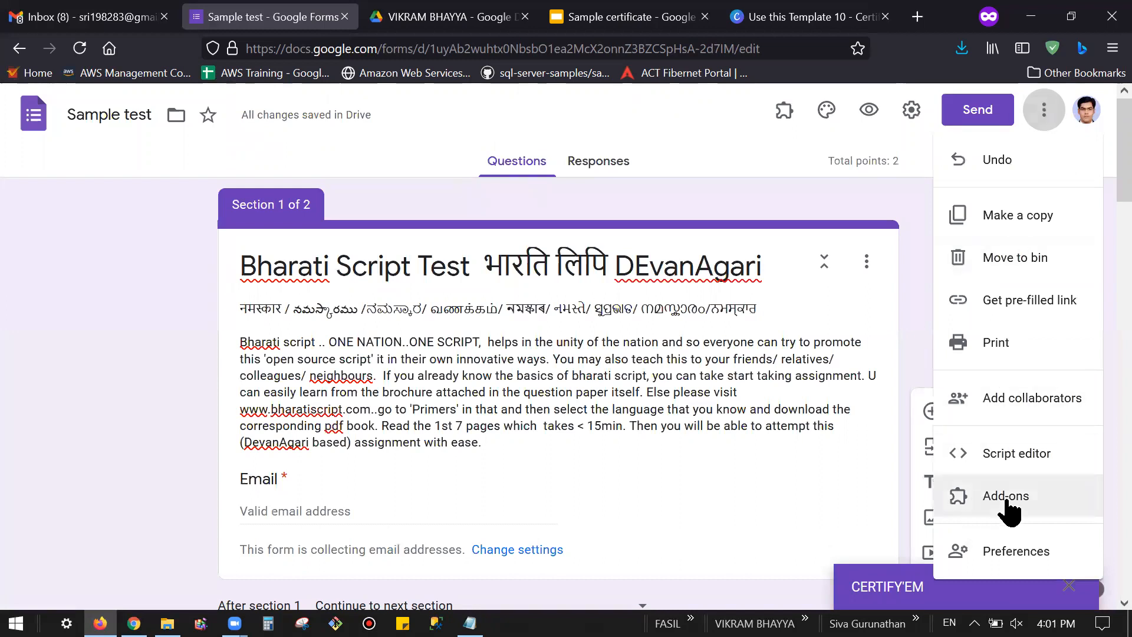
{"action": "left_click", "coordinate": [1027, 500]}
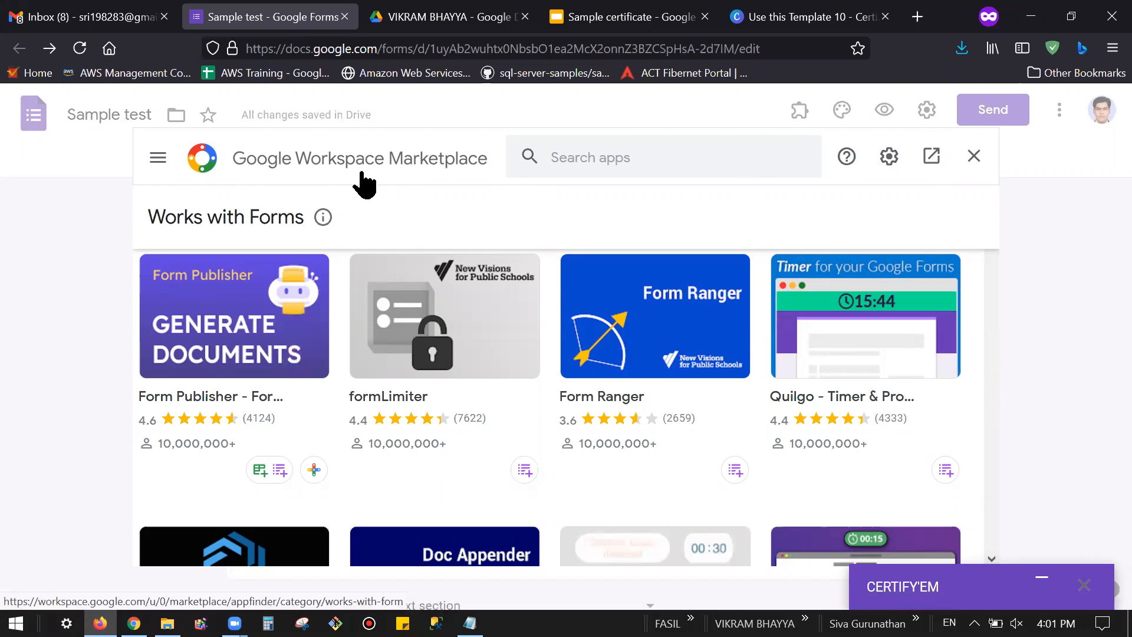
{"action": "left_click", "coordinate": [615, 158]}
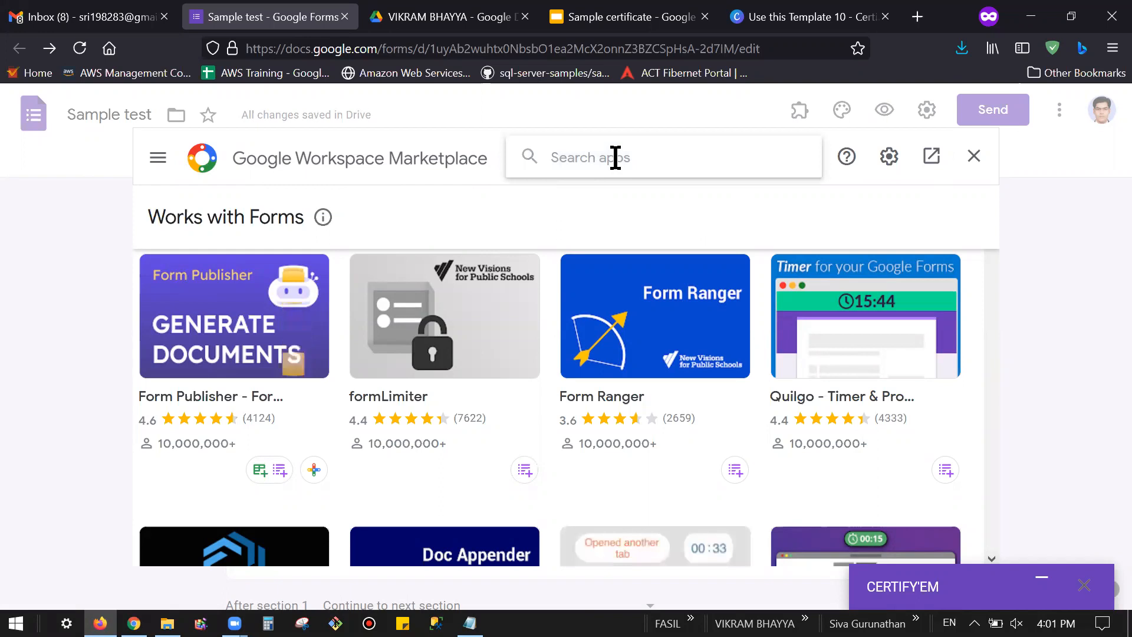
{"action": "type", "text": "c"}
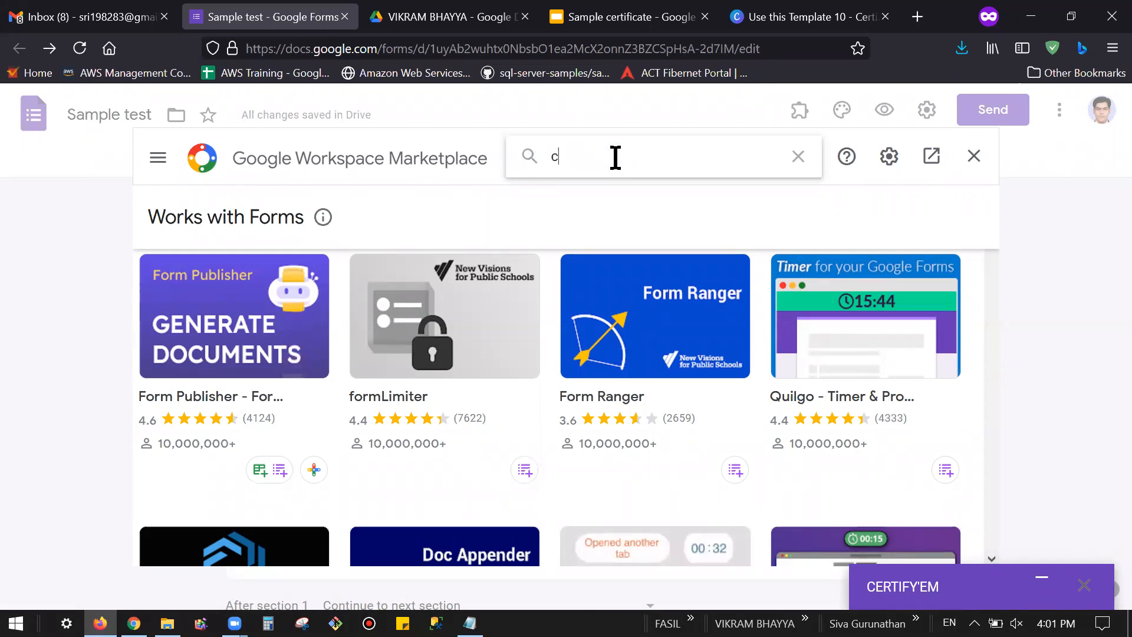
{"action": "type", "text": "erti"}
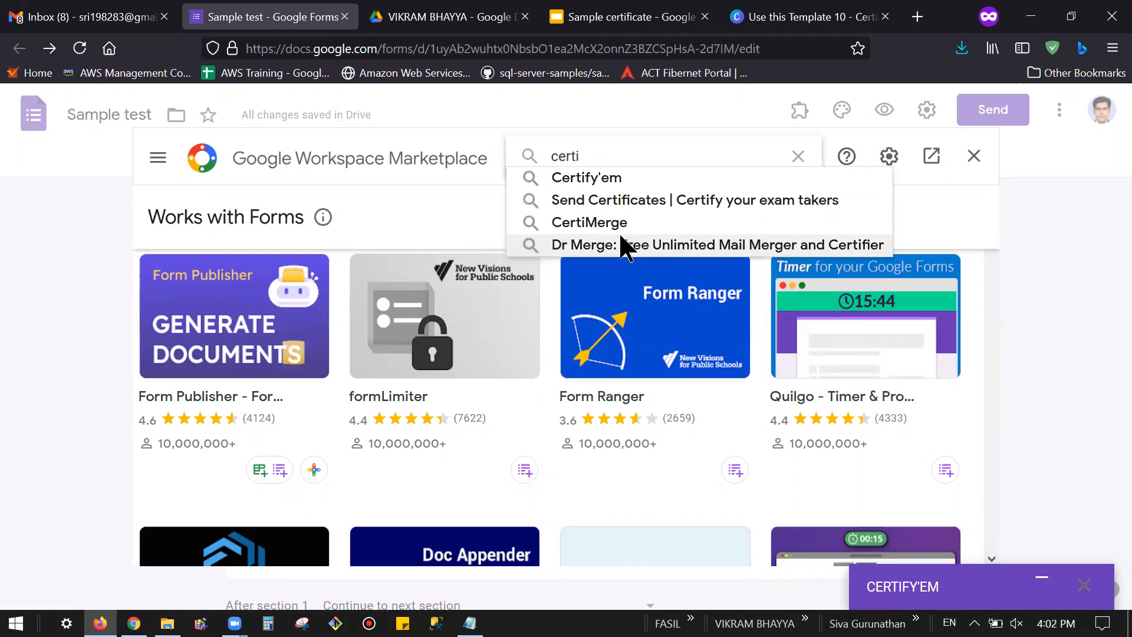
{"action": "left_click", "coordinate": [613, 179]}
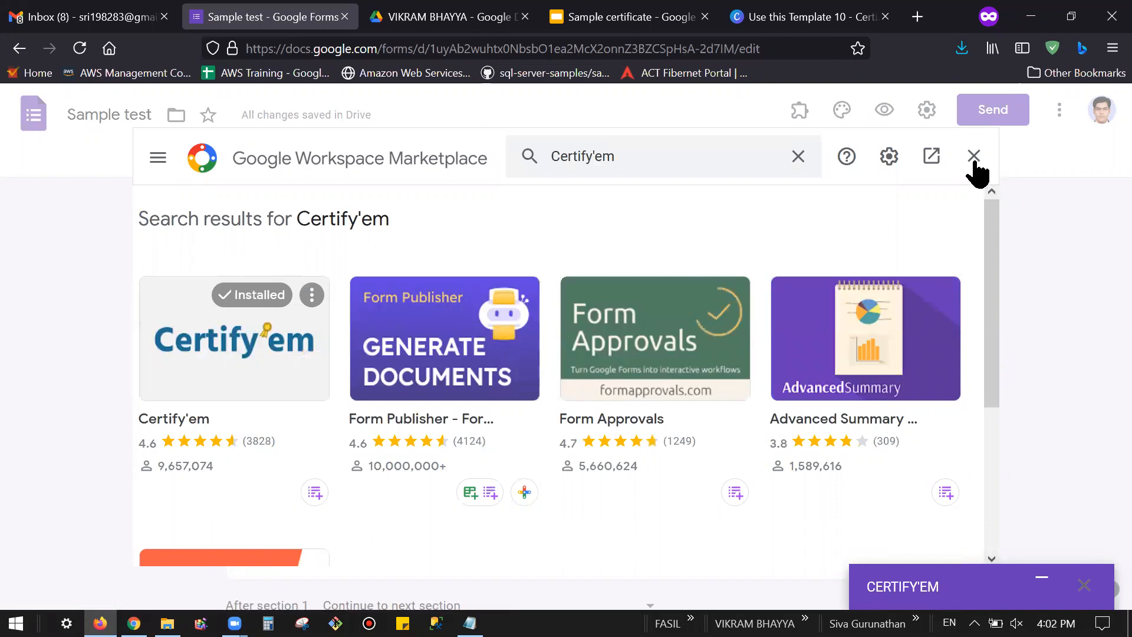
{"action": "left_click", "coordinate": [1064, 181]}
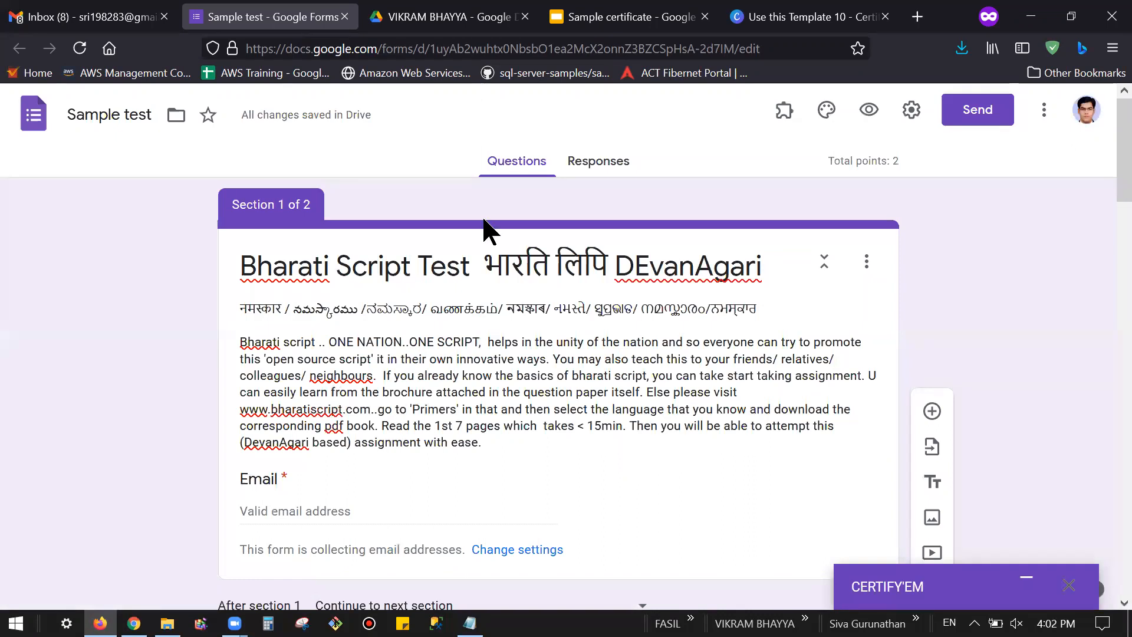
{"action": "left_click", "coordinate": [784, 112]}
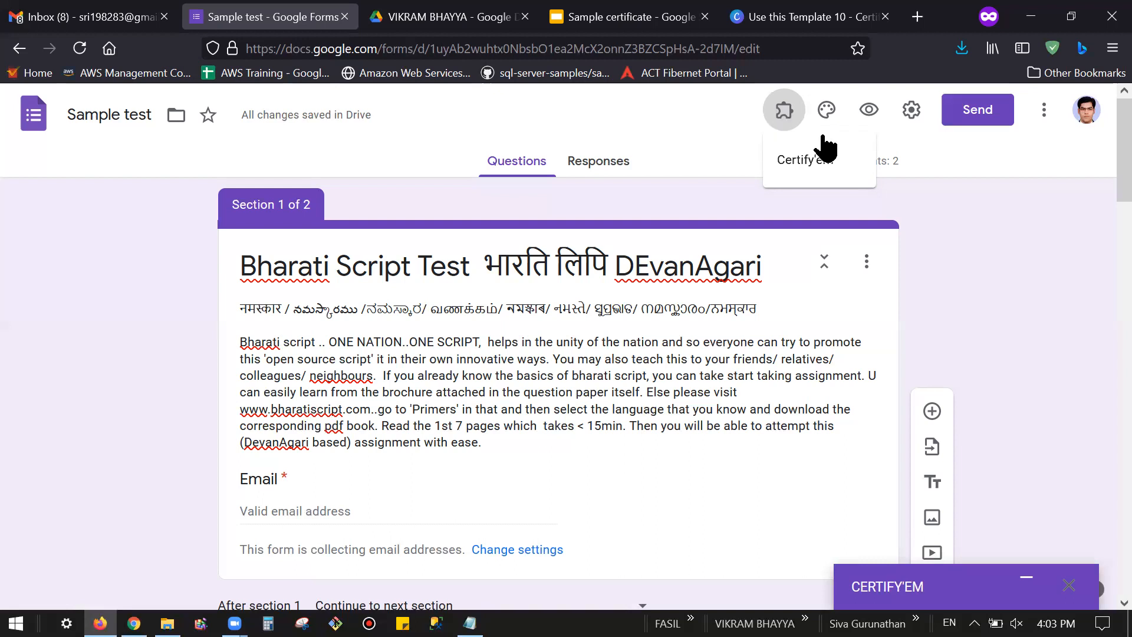
{"action": "left_click", "coordinate": [1046, 112]}
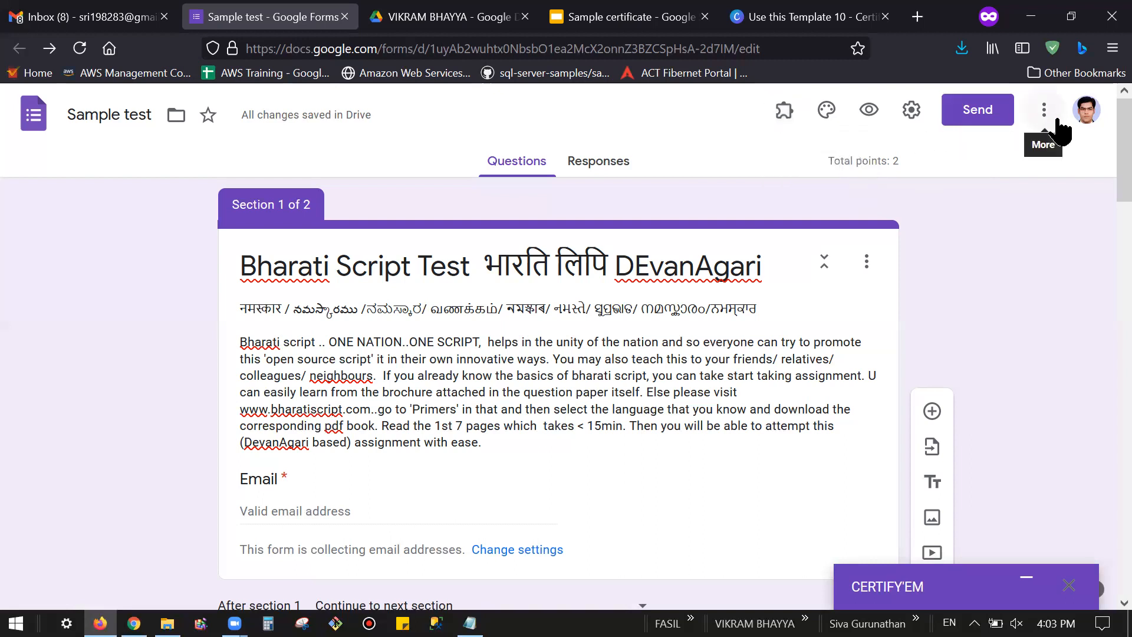
{"action": "left_click", "coordinate": [1044, 117]}
{"action": "left_click", "coordinate": [984, 500]}
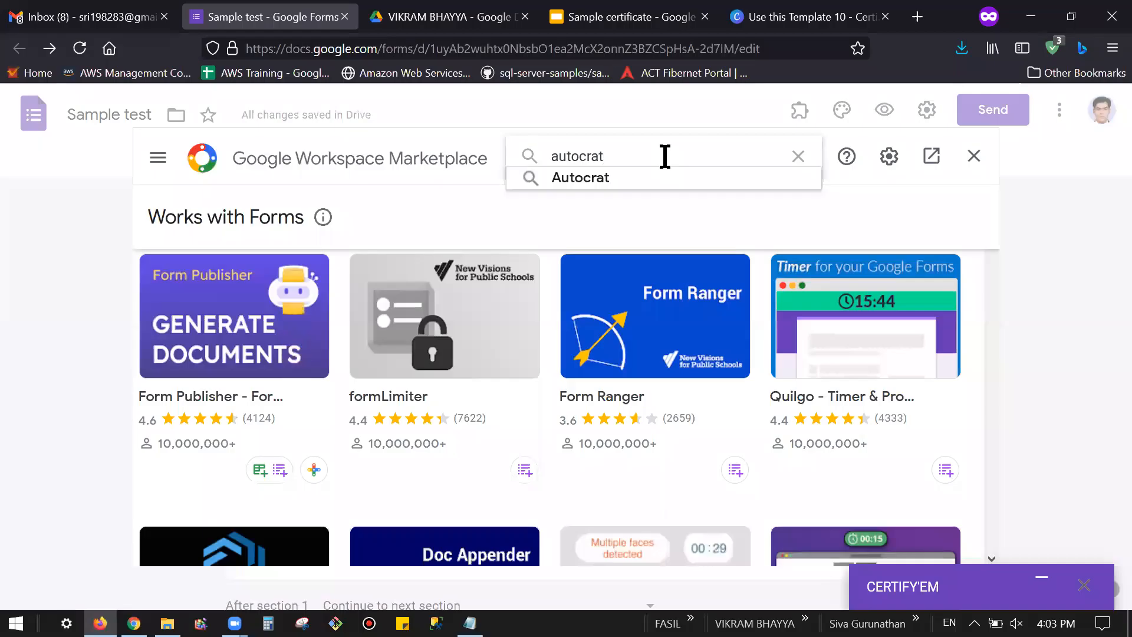
{"action": "left_click", "coordinate": [612, 177]}
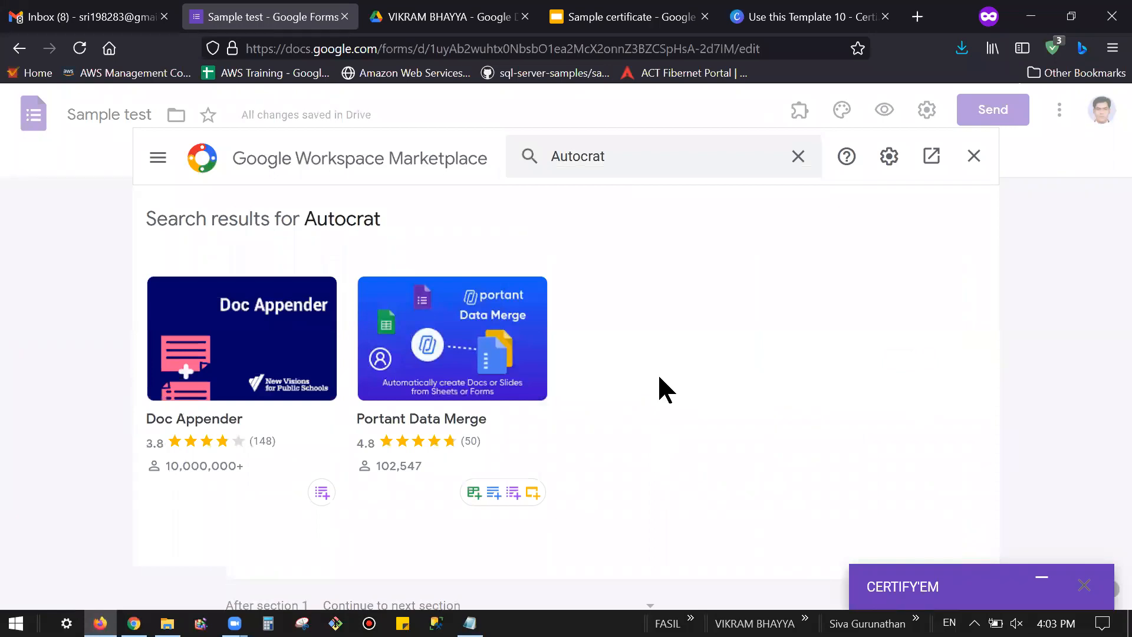
{"action": "left_click", "coordinate": [976, 160]}
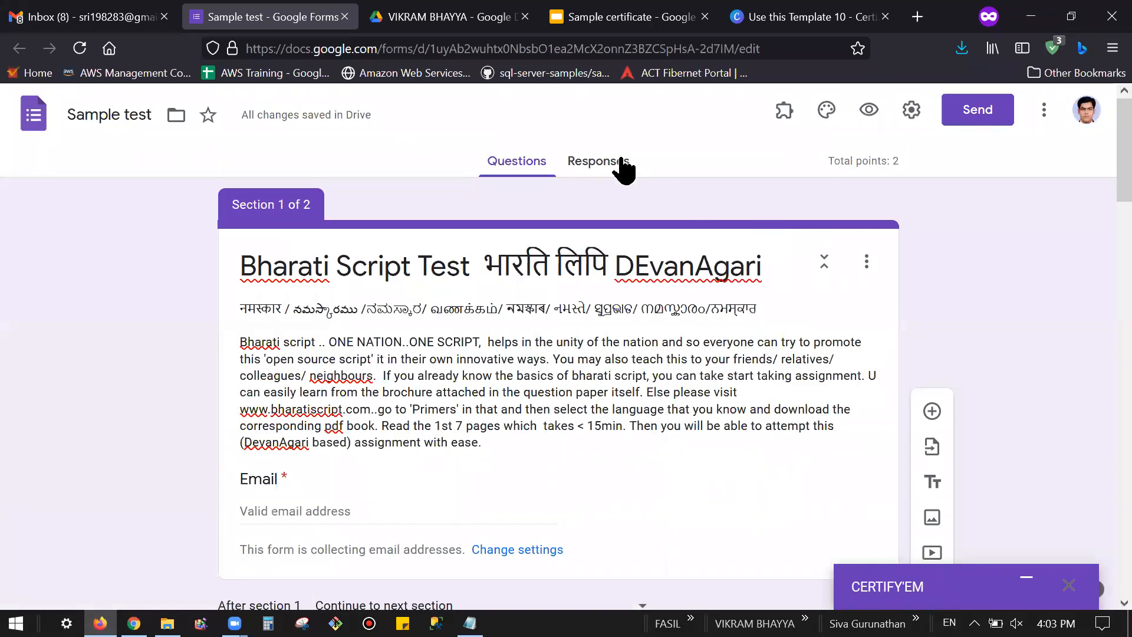
Step: Link the form's responses to a new Sample test (Responses) spreadsheet
{"action": "left_click", "coordinate": [621, 160]}
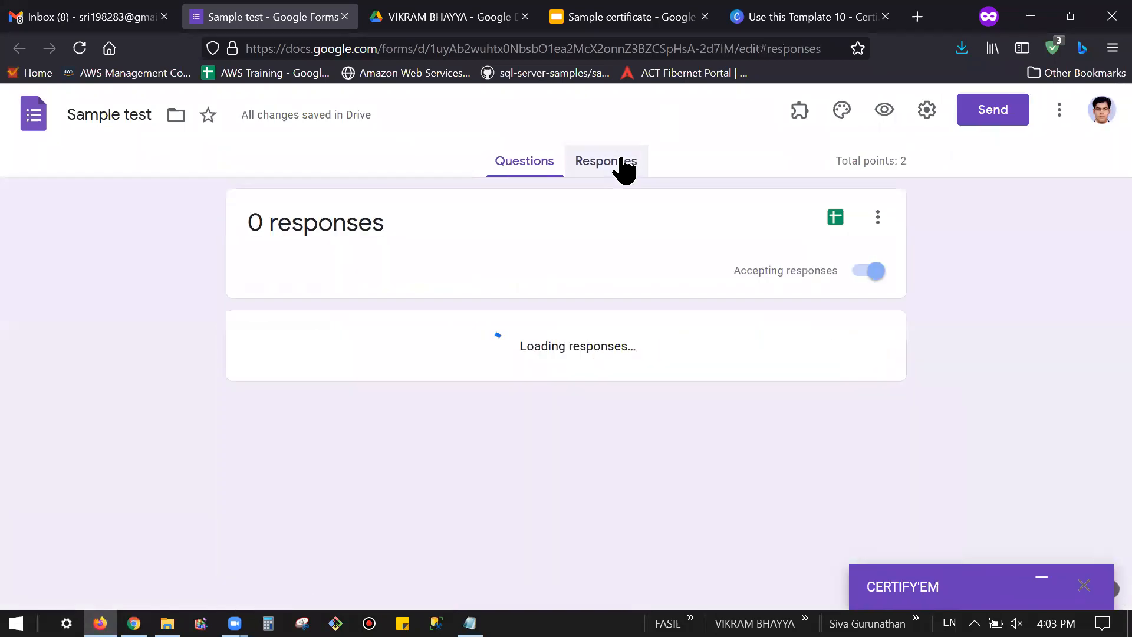
{"action": "left_click", "coordinate": [835, 218]}
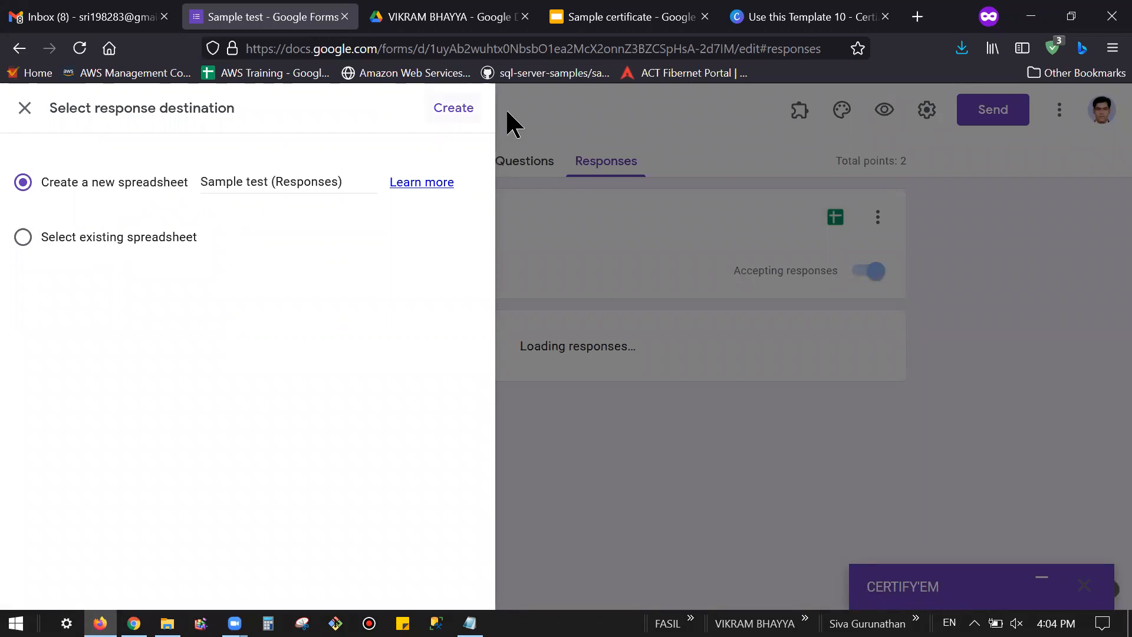
{"action": "left_click", "coordinate": [468, 112]}
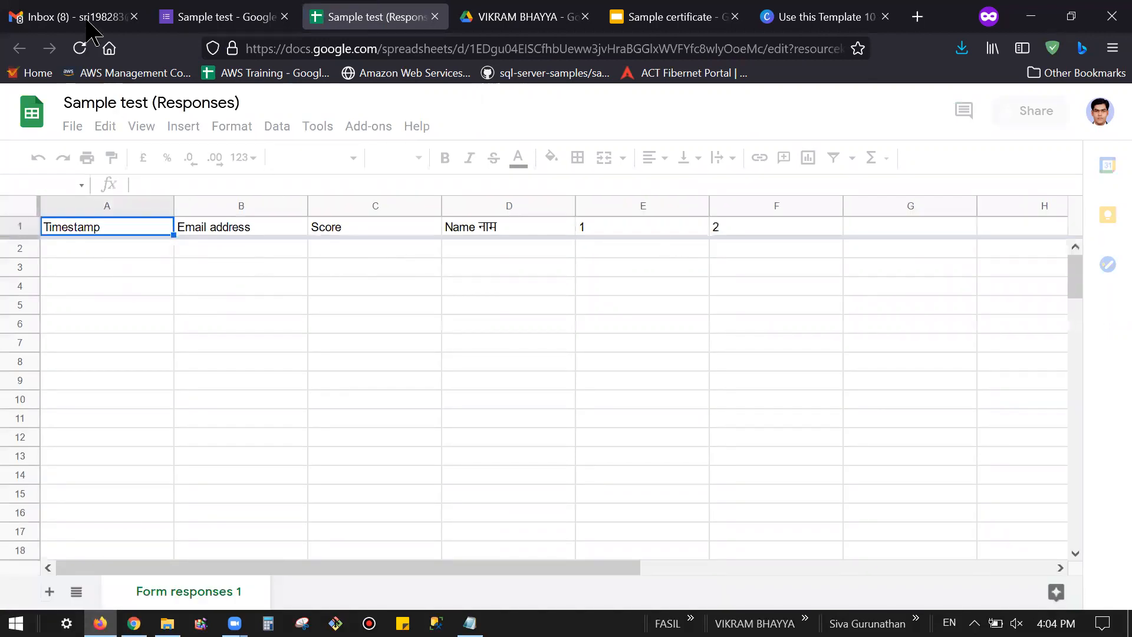
Step: Return to the question editor, then open the new response spreadsheet
{"action": "left_click", "coordinate": [226, 17]}
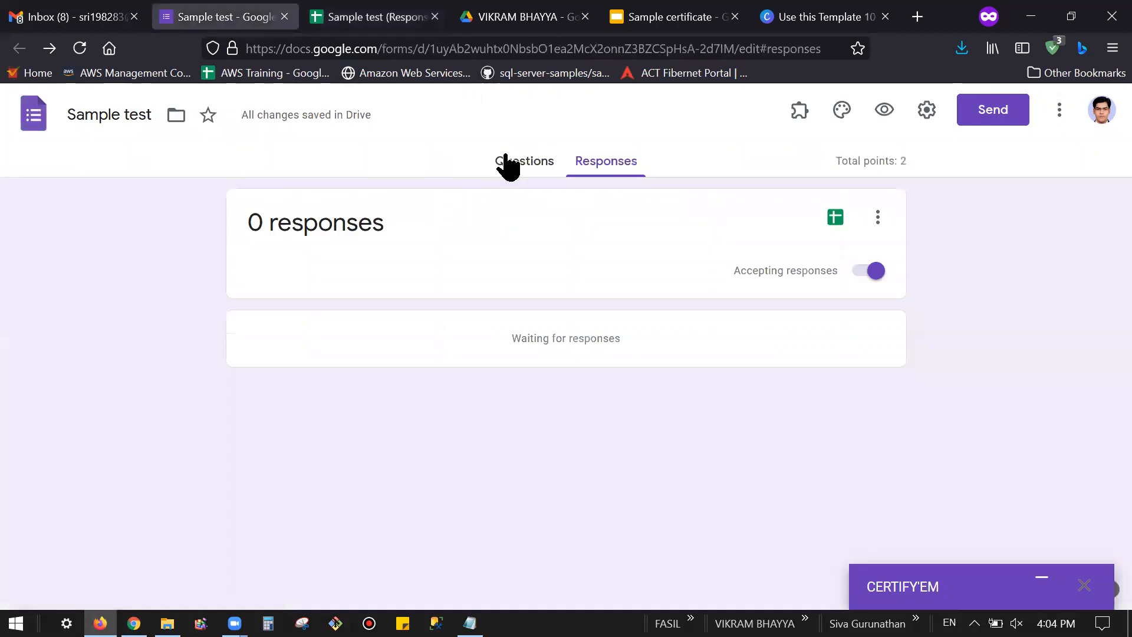
{"action": "left_click", "coordinate": [506, 161]}
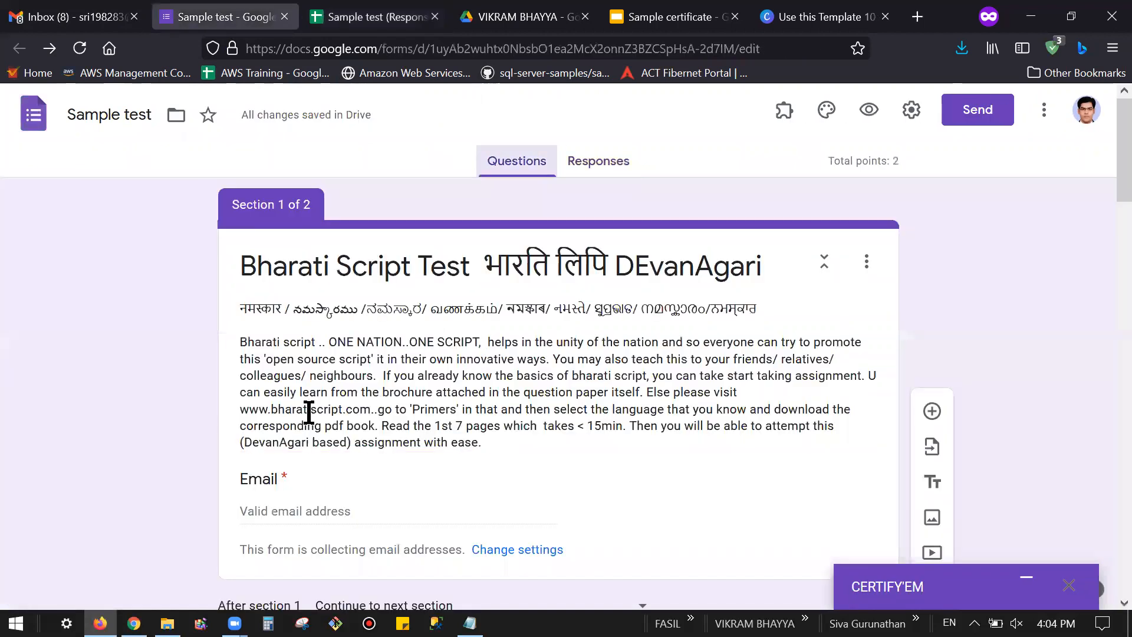
{"action": "scroll", "coordinate": [301, 413], "scroll_direction": "down", "scroll_amount": 2}
{"action": "left_click", "coordinate": [383, 17]}
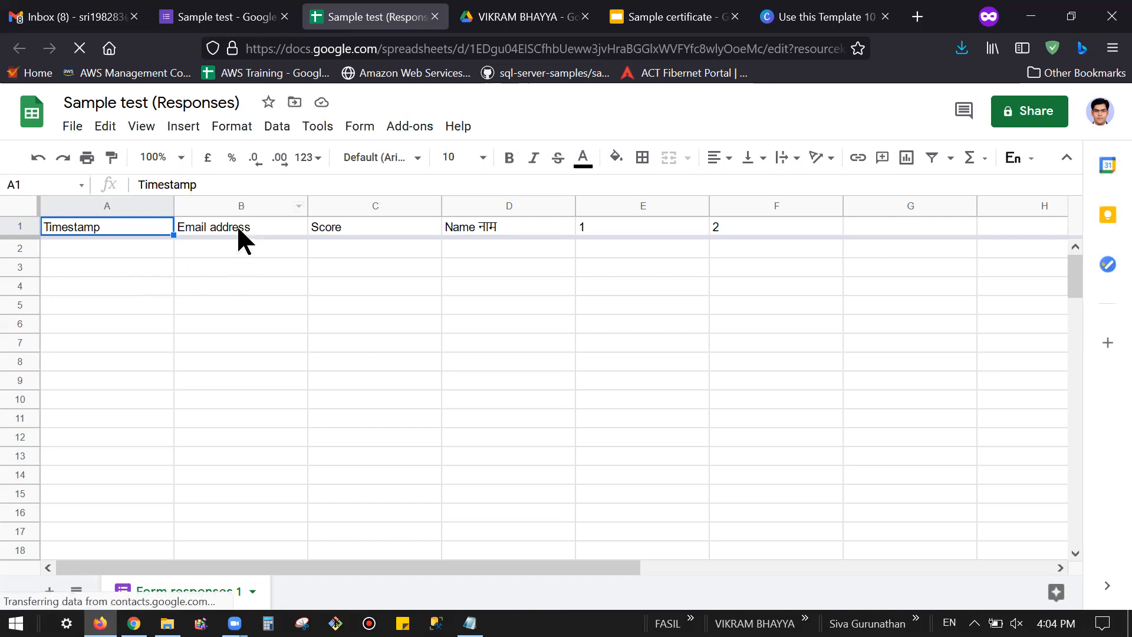
Step: Check the Email address header in the response sheet, then glance back at the form
{"action": "left_click", "coordinate": [224, 236]}
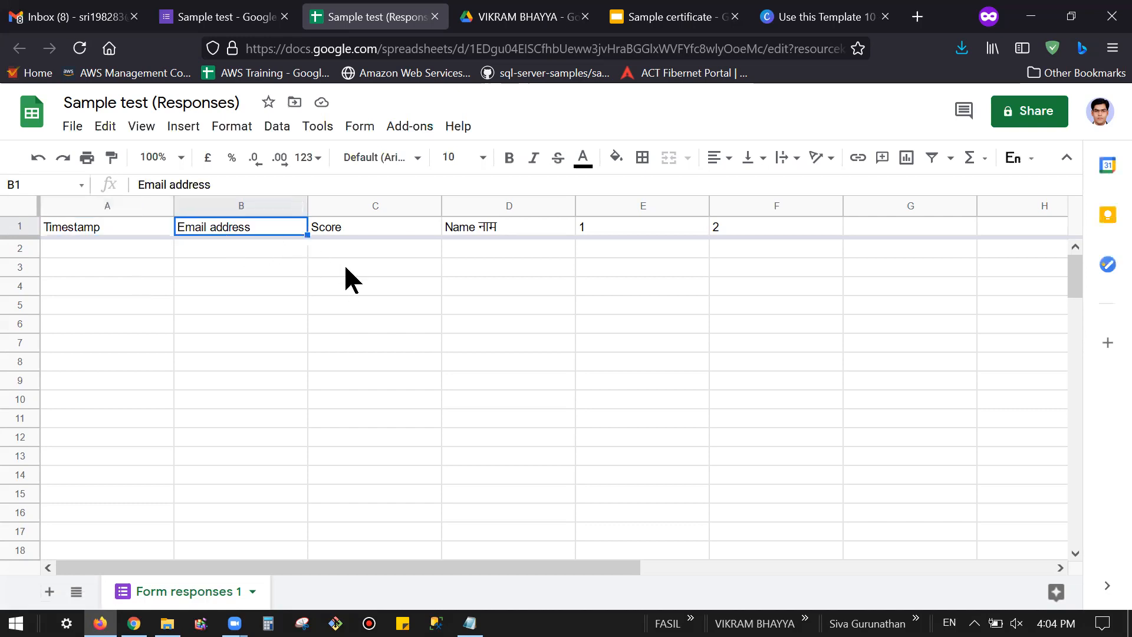
{"action": "left_click", "coordinate": [368, 275]}
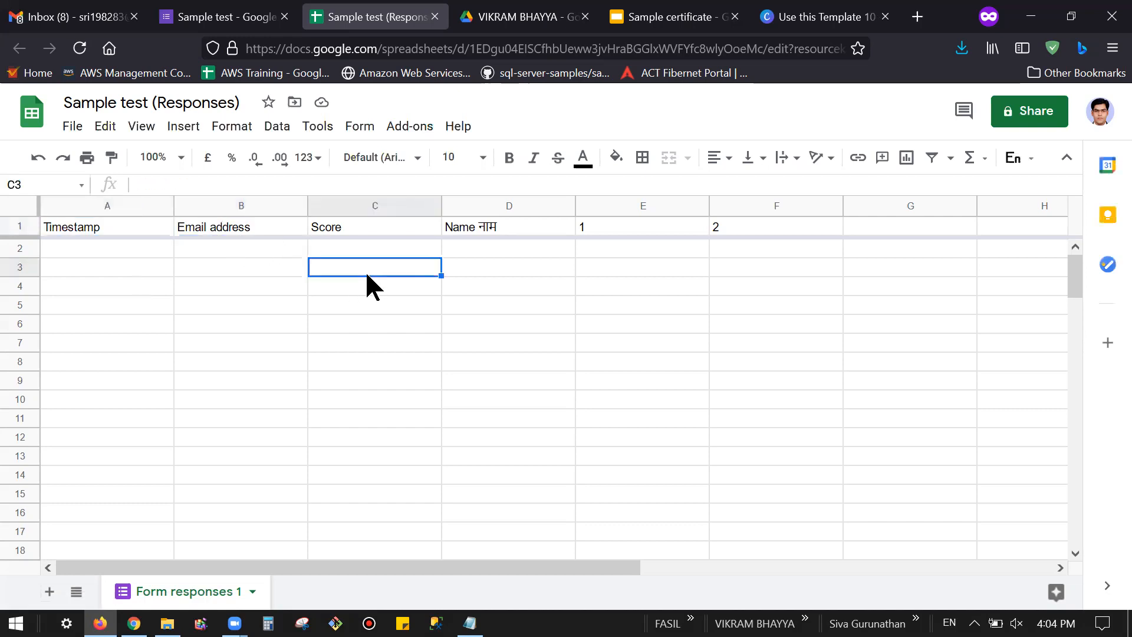
{"action": "left_click", "coordinate": [242, 21]}
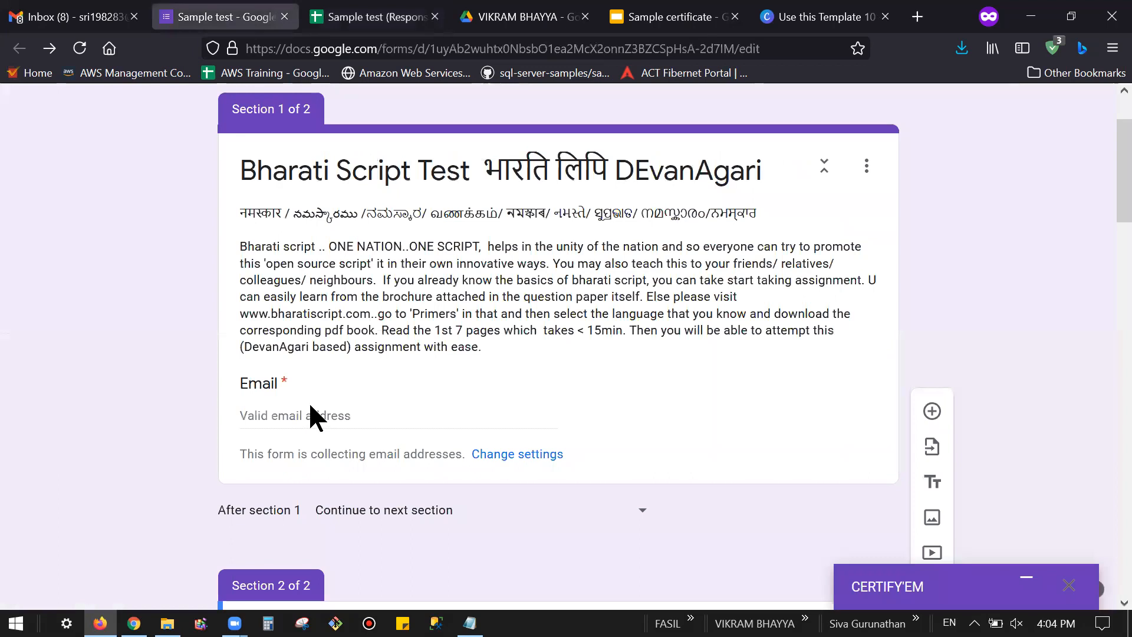
{"action": "scroll", "coordinate": [482, 444], "scroll_direction": "down", "scroll_amount": 2}
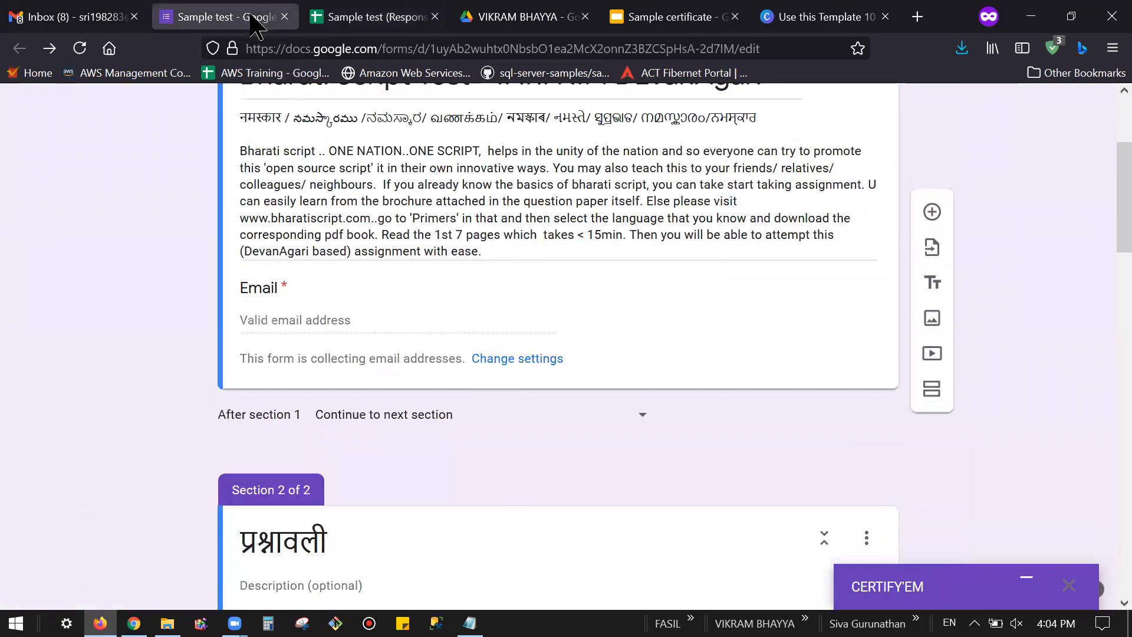
{"action": "scroll", "coordinate": [443, 392], "scroll_direction": "down", "scroll_amount": 2}
{"action": "scroll", "coordinate": [421, 397], "scroll_direction": "up", "scroll_amount": 2}
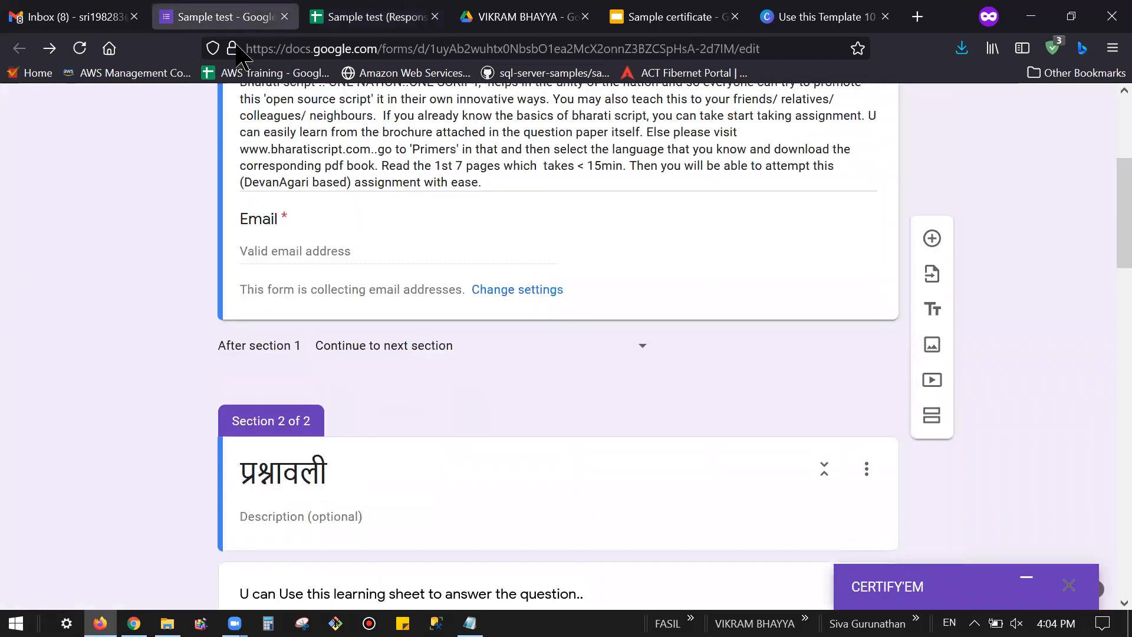
Step: Inspect the Name नाम and Score columns, then return to the form editor
{"action": "left_click", "coordinate": [367, 18]}
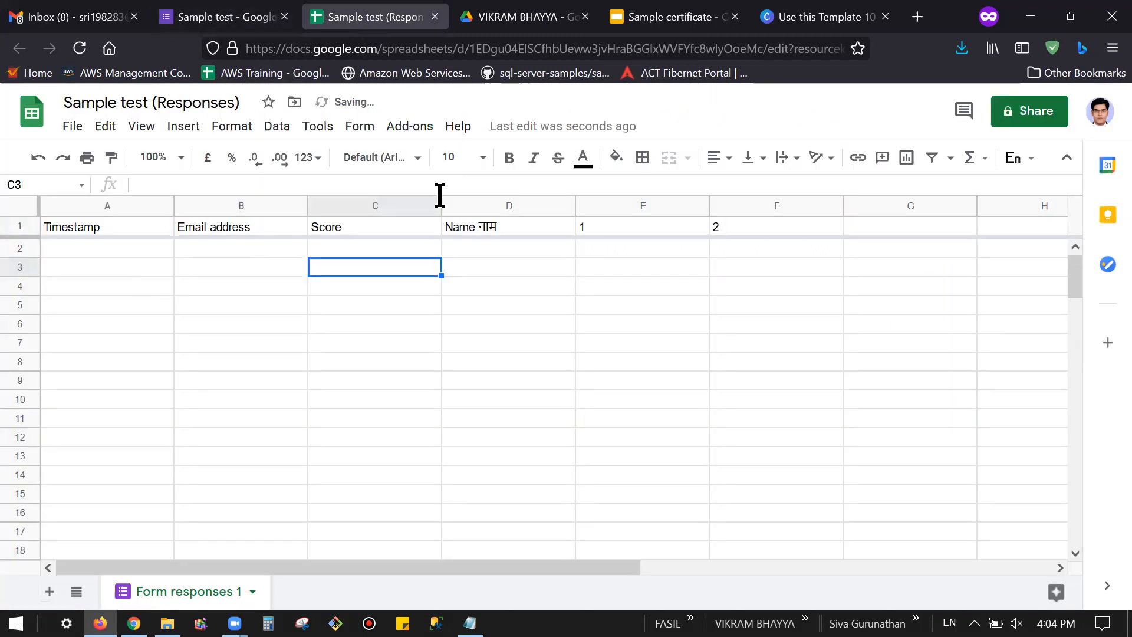
{"action": "left_click", "coordinate": [493, 247]}
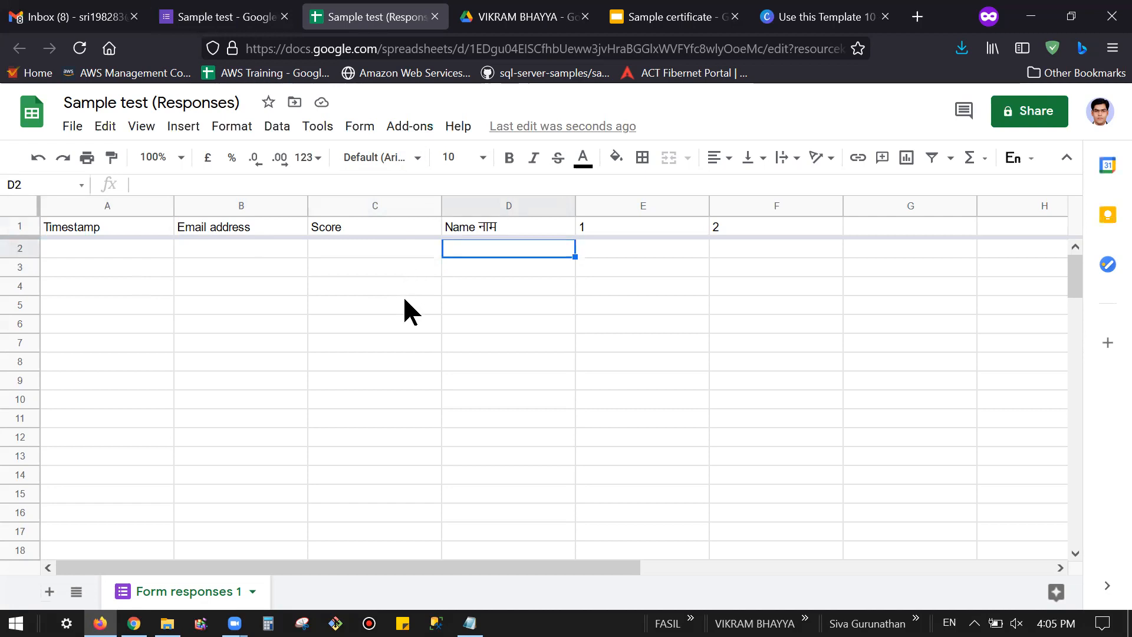
{"action": "left_click", "coordinate": [394, 249]}
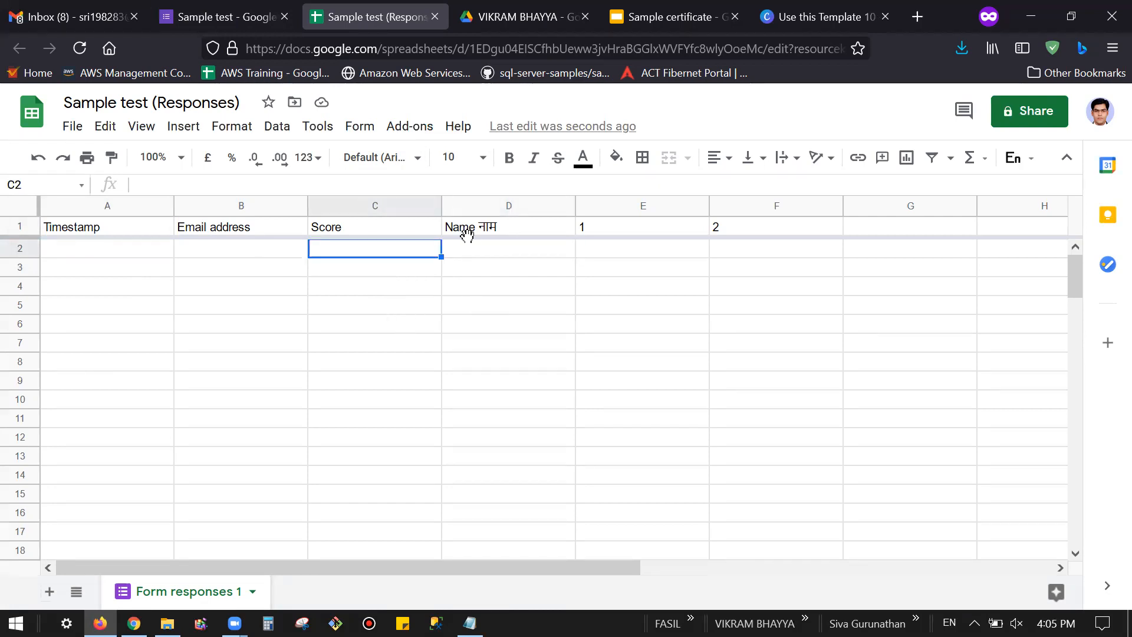
{"action": "left_click", "coordinate": [455, 254]}
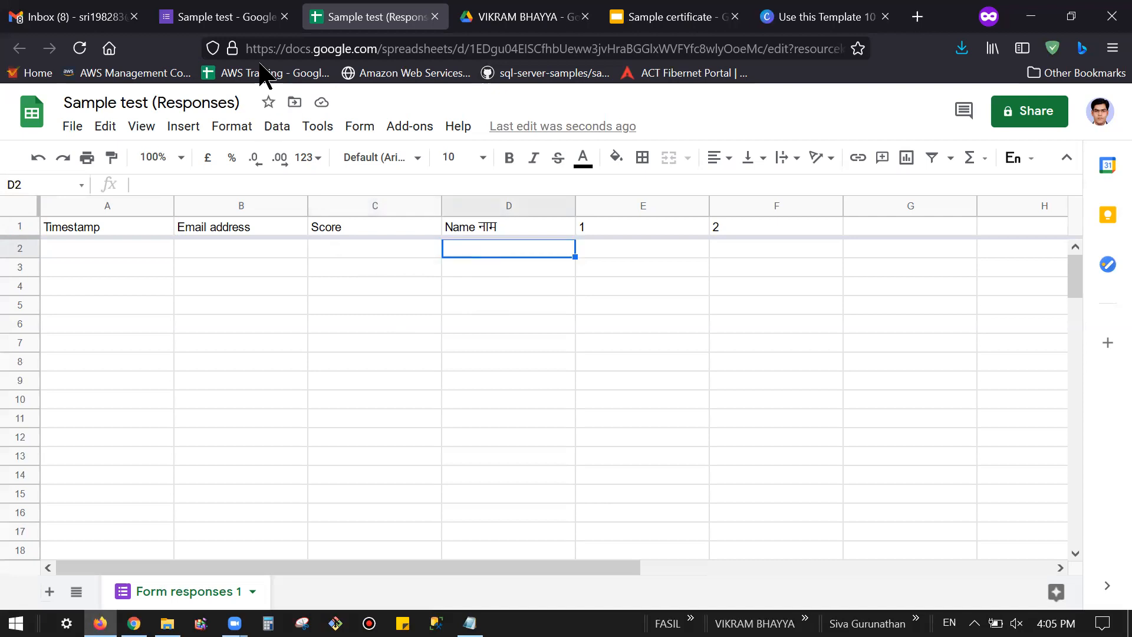
{"action": "left_click", "coordinate": [210, 9]}
{"action": "scroll", "coordinate": [405, 346], "scroll_direction": "down", "scroll_amount": 2}
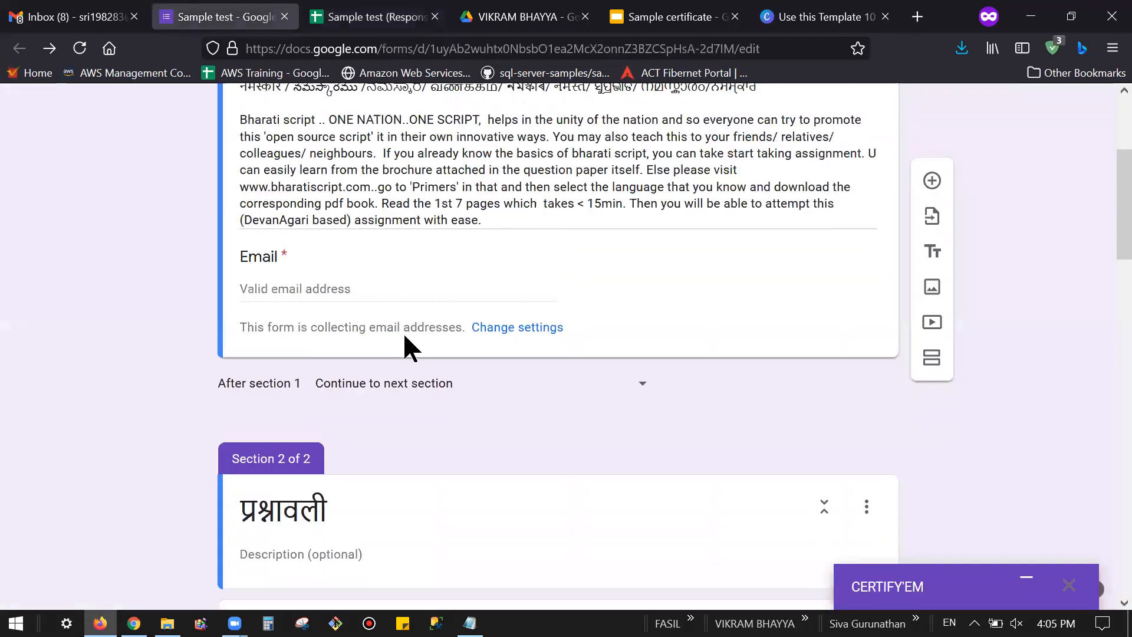
Step: Scroll through the Email, learning-sheet and Name नाम sections, then reopen the response sheet
{"action": "scroll", "coordinate": [410, 340], "scroll_direction": "down", "scroll_amount": 1}
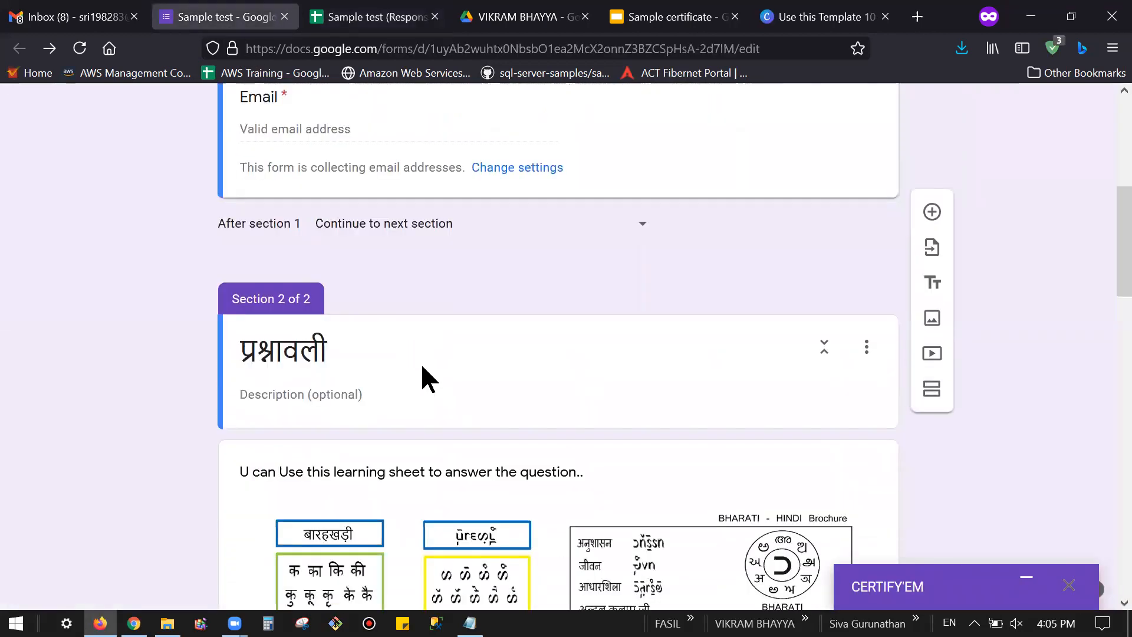
{"action": "scroll", "coordinate": [422, 367], "scroll_direction": "up", "scroll_amount": 2}
{"action": "scroll", "coordinate": [422, 367], "scroll_direction": "down", "scroll_amount": 8}
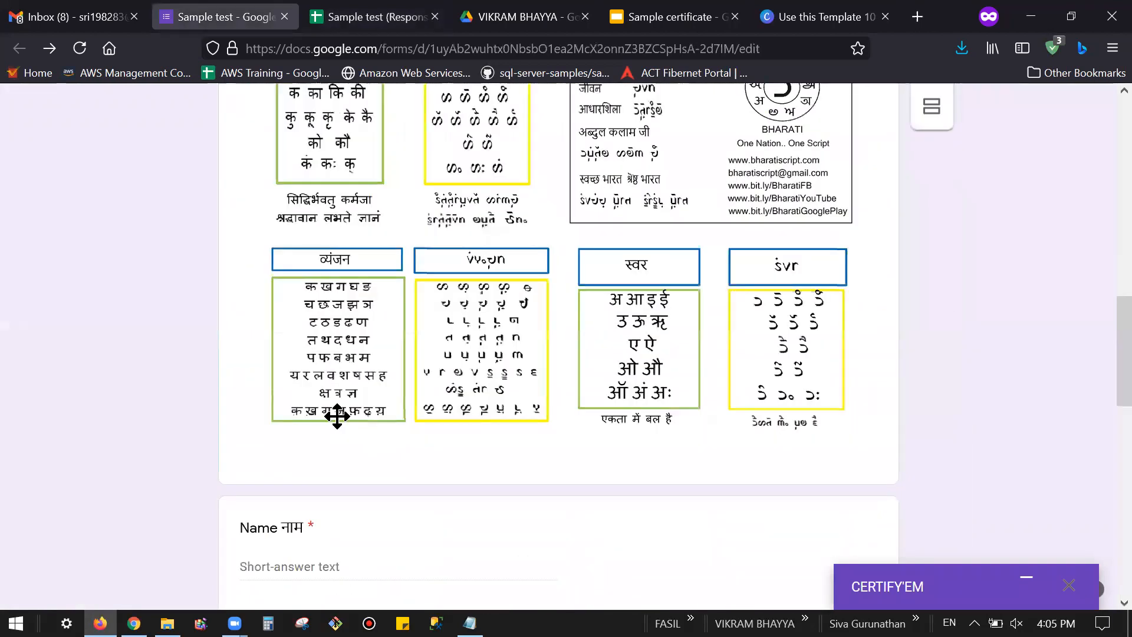
{"action": "scroll", "coordinate": [337, 416], "scroll_direction": "down", "scroll_amount": 2}
{"action": "scroll", "coordinate": [390, 445], "scroll_direction": "up", "scroll_amount": 6}
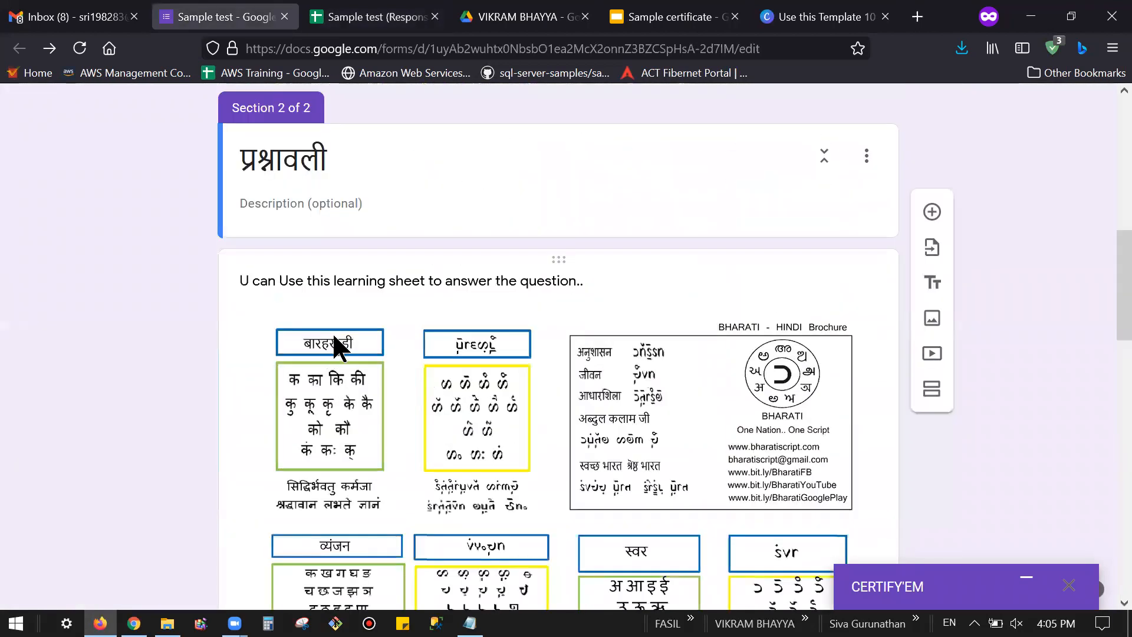
{"action": "scroll", "coordinate": [337, 295], "scroll_direction": "up", "scroll_amount": 1}
{"action": "scroll", "coordinate": [377, 307], "scroll_direction": "up", "scroll_amount": 1}
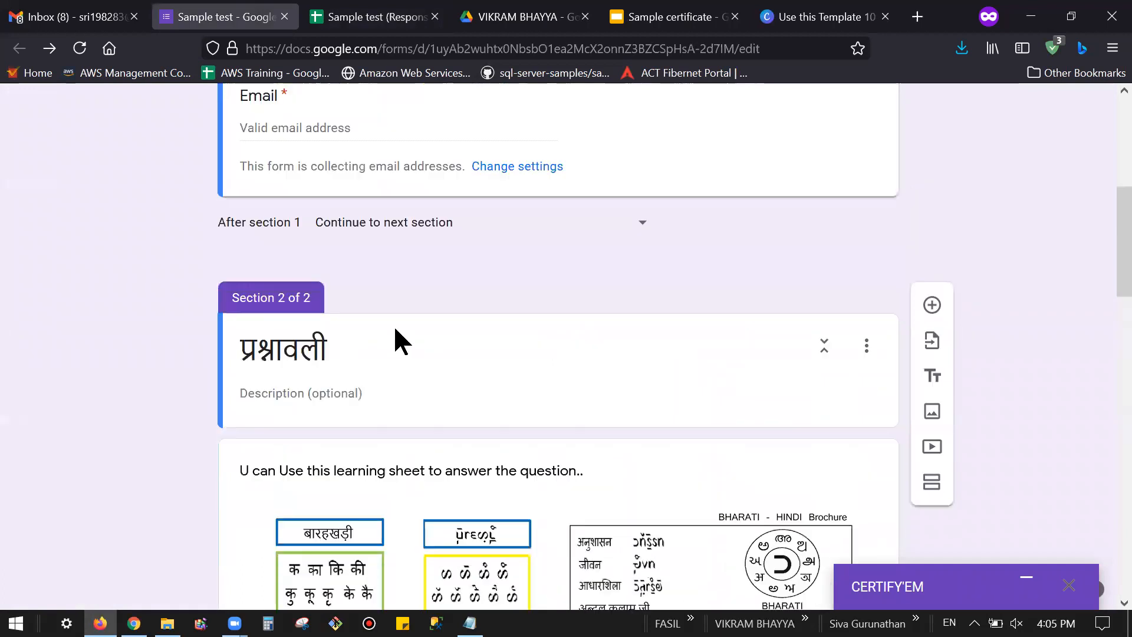
{"action": "scroll", "coordinate": [412, 358], "scroll_direction": "down", "scroll_amount": 2}
{"action": "scroll", "coordinate": [412, 360], "scroll_direction": "up", "scroll_amount": 1}
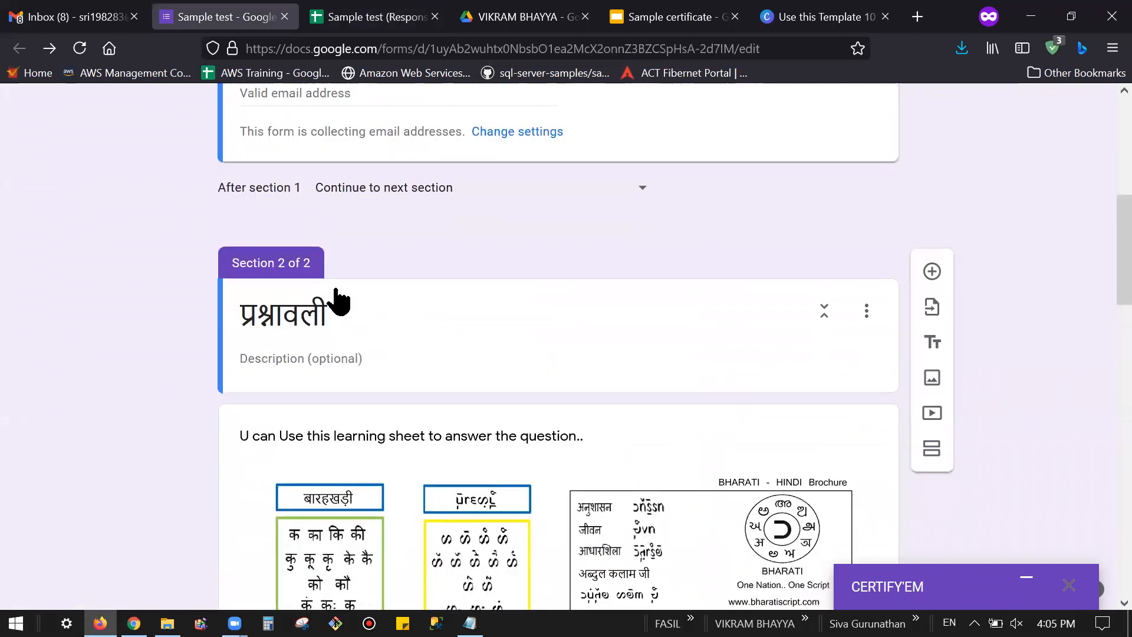
{"action": "scroll", "coordinate": [334, 248], "scroll_direction": "up", "scroll_amount": 2}
{"action": "scroll", "coordinate": [380, 341], "scroll_direction": "down", "scroll_amount": 2}
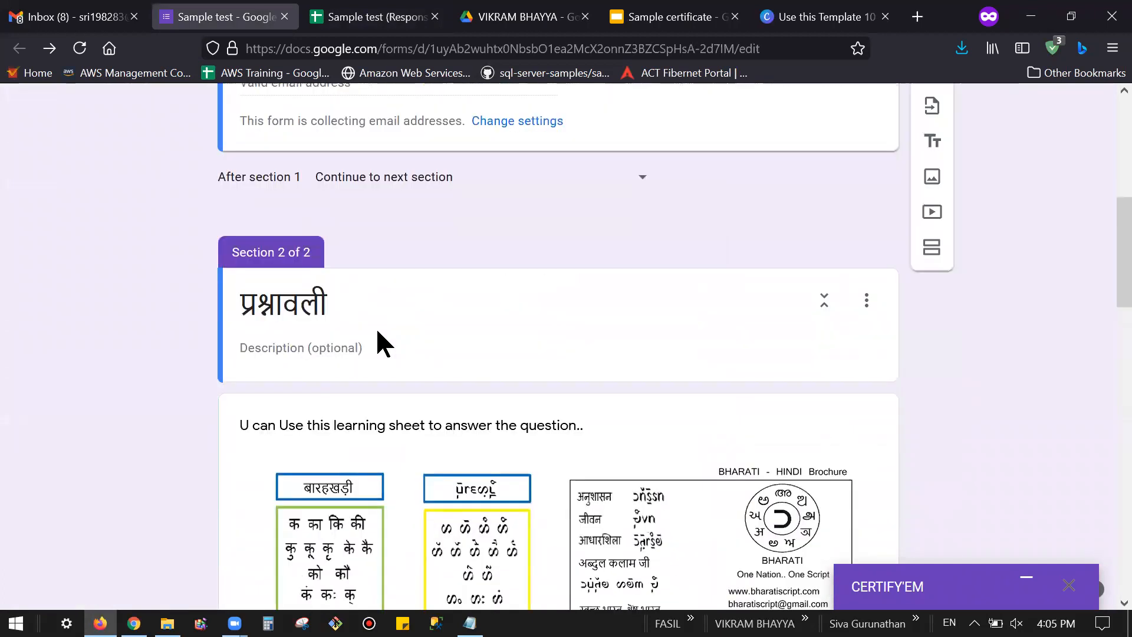
{"action": "scroll", "coordinate": [377, 330], "scroll_direction": "down", "scroll_amount": 9}
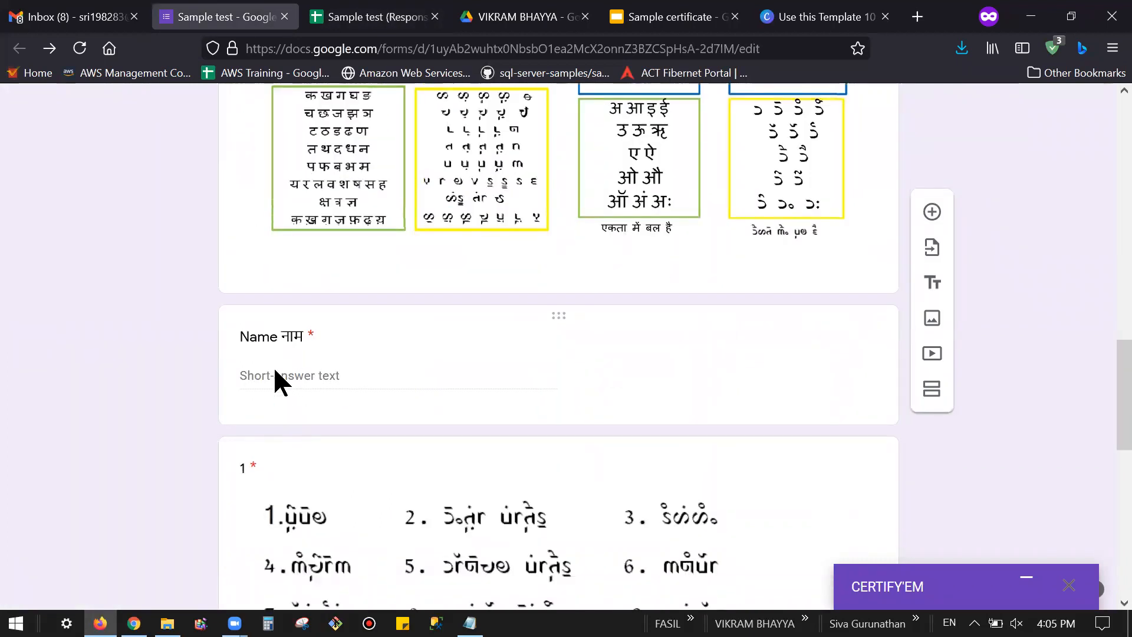
{"action": "left_click", "coordinate": [377, 17]}
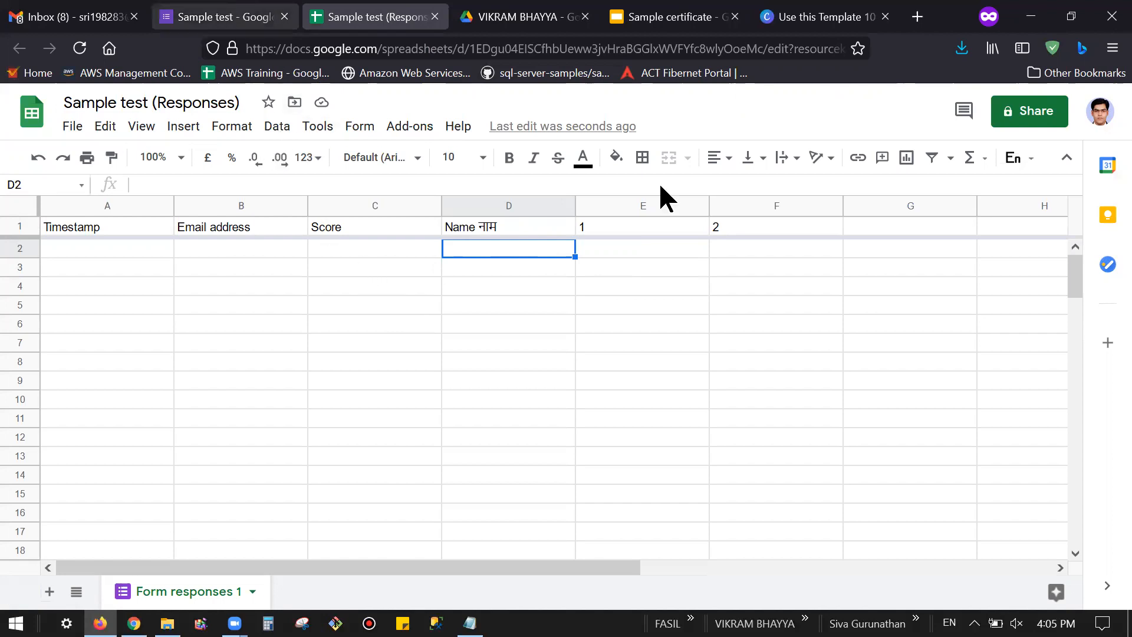
Step: In the response sheet, look through the Add-ons and Tools menus to find Autocrat
{"action": "key", "text": "ctrl+shift+Tab"}
{"action": "scroll", "coordinate": [673, 324], "scroll_direction": "up", "scroll_amount": 10}
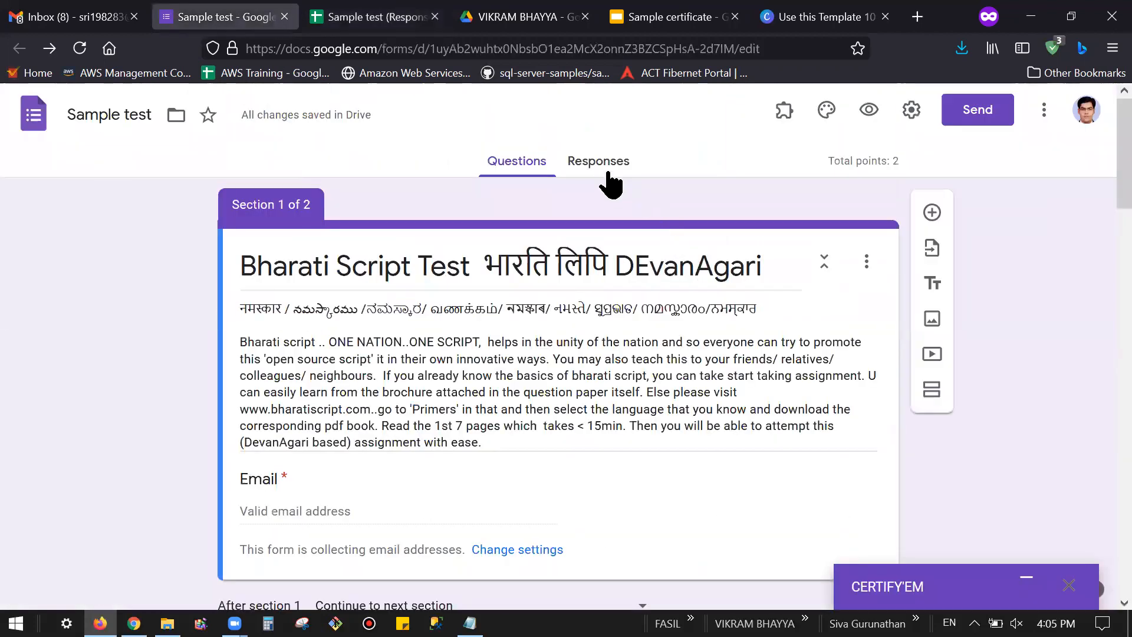
{"action": "left_click", "coordinate": [364, 24]}
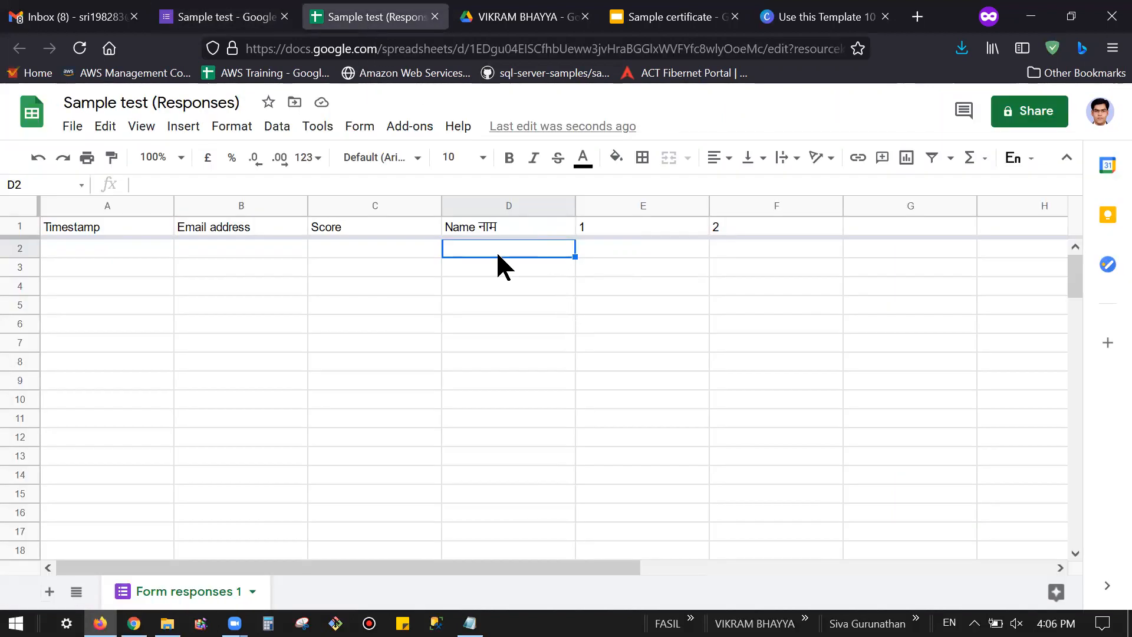
{"action": "left_click", "coordinate": [411, 125]}
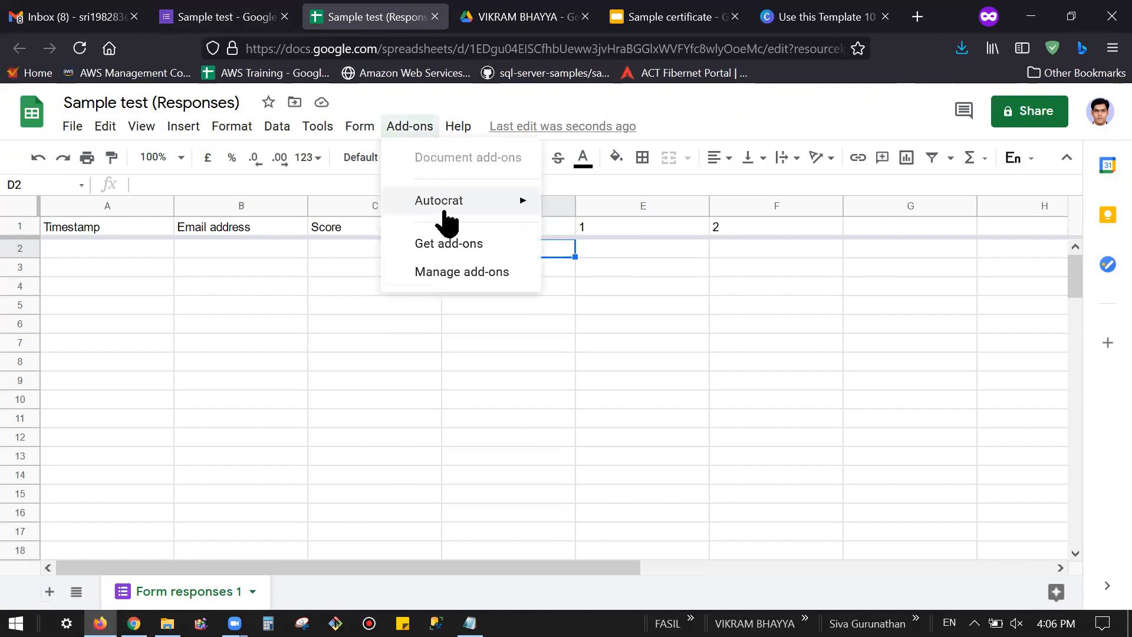
{"action": "mouse_move", "coordinate": [450, 206]}
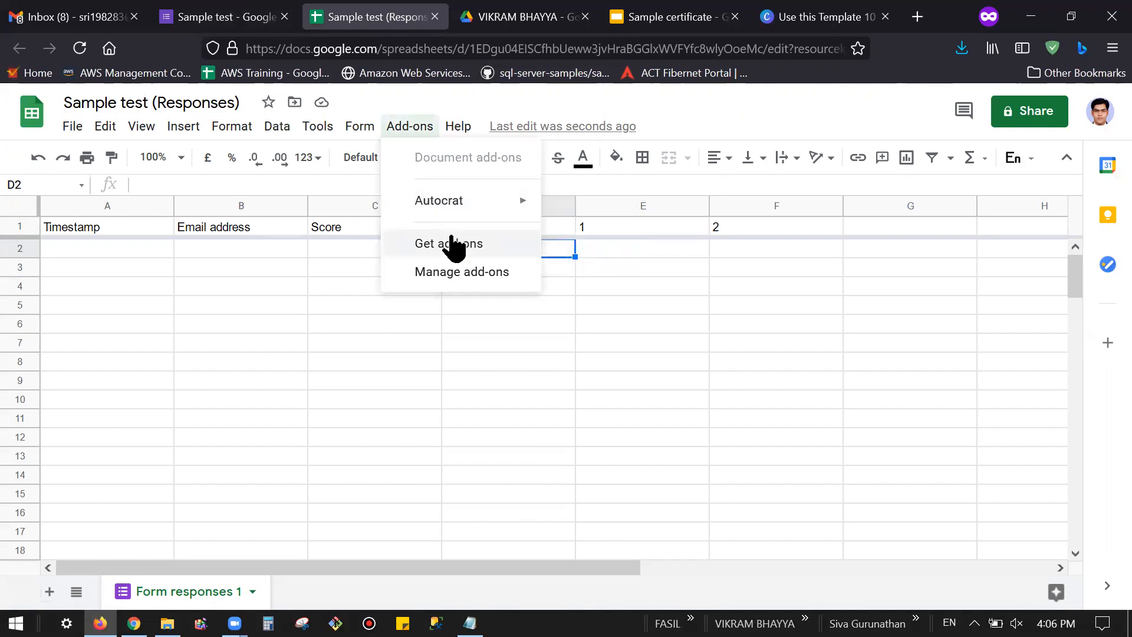
{"action": "left_click", "coordinate": [330, 125]}
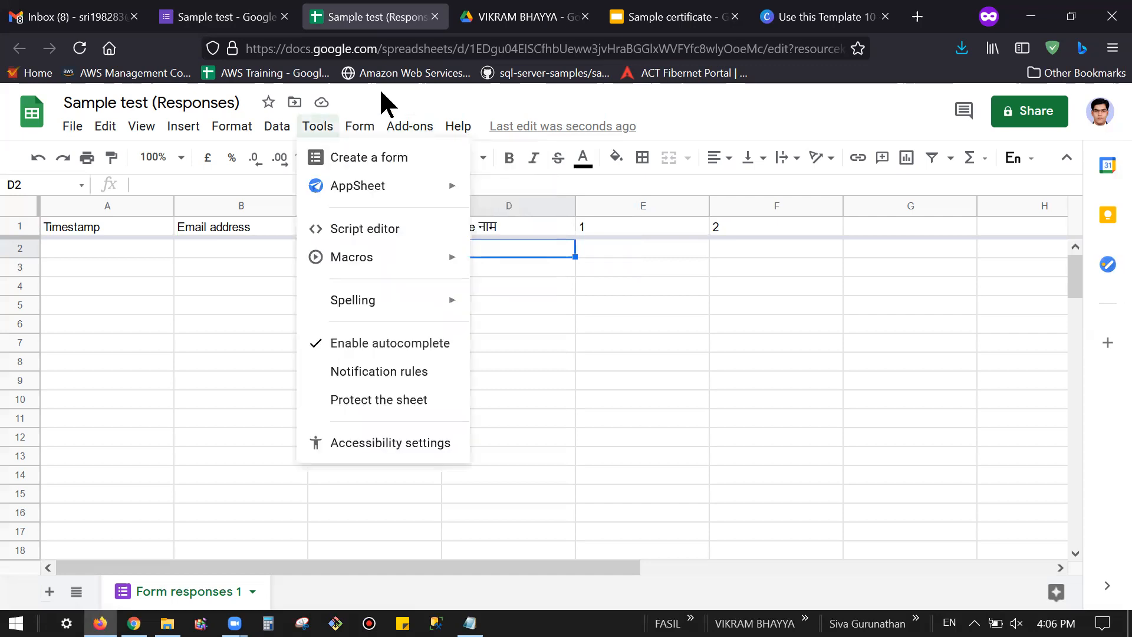
{"action": "left_click", "coordinate": [694, 114]}
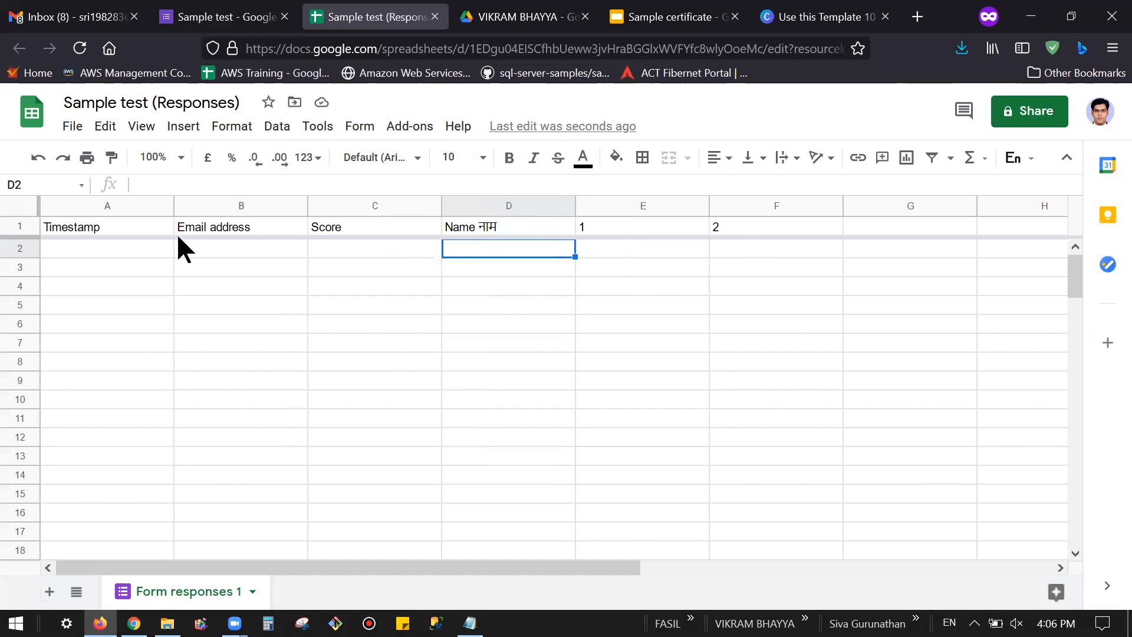
{"action": "left_click", "coordinate": [392, 125]}
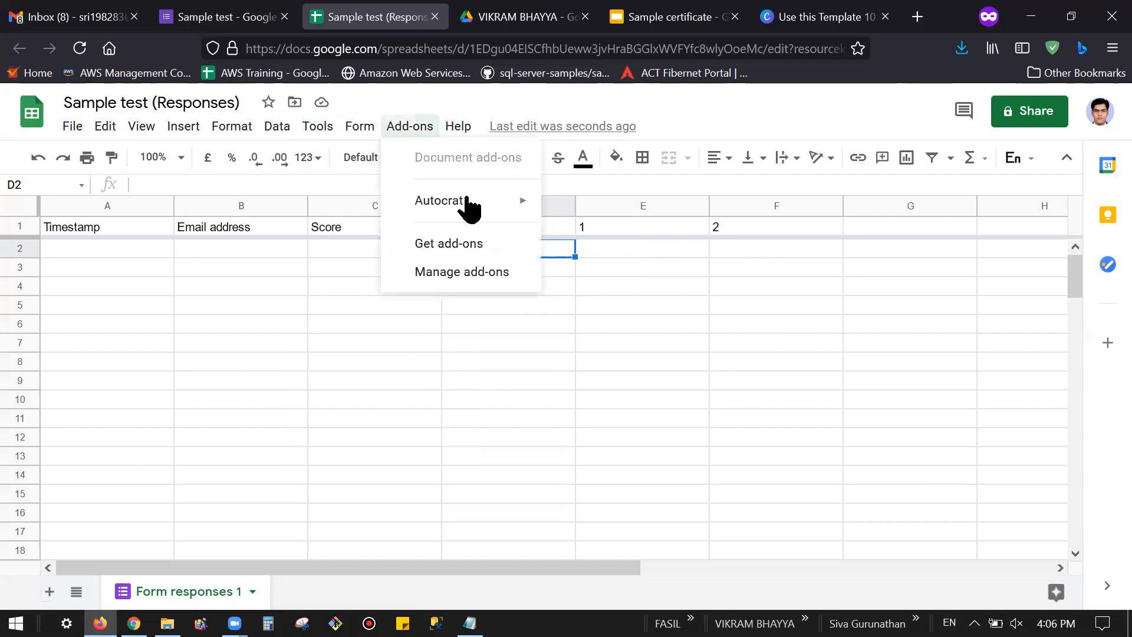
{"action": "left_click", "coordinate": [447, 244]}
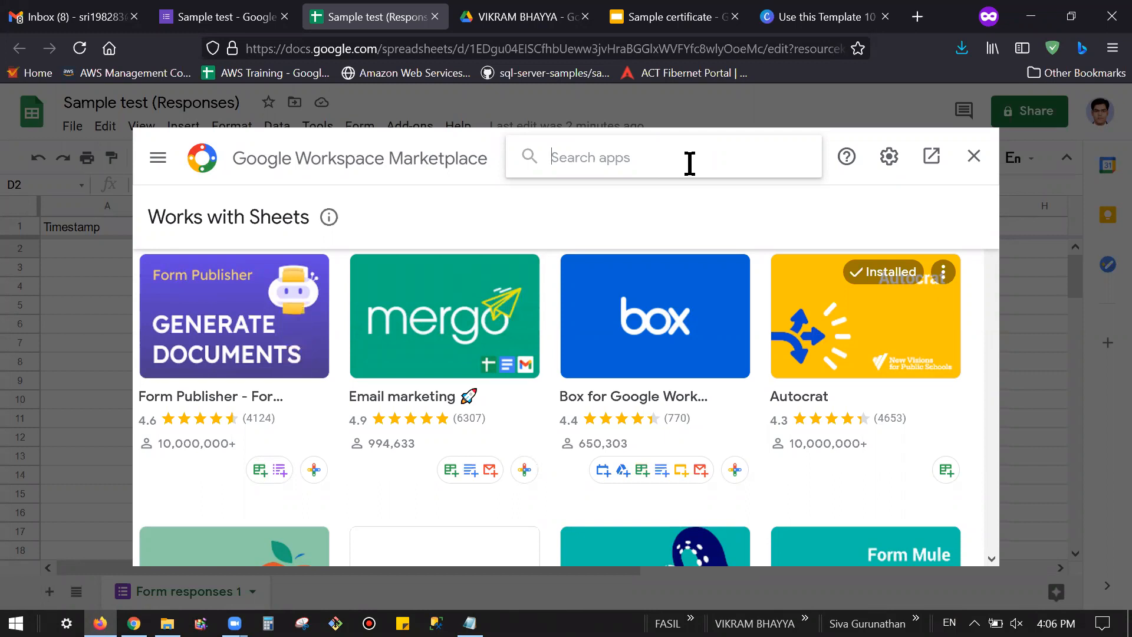
{"action": "type", "text": "au"}
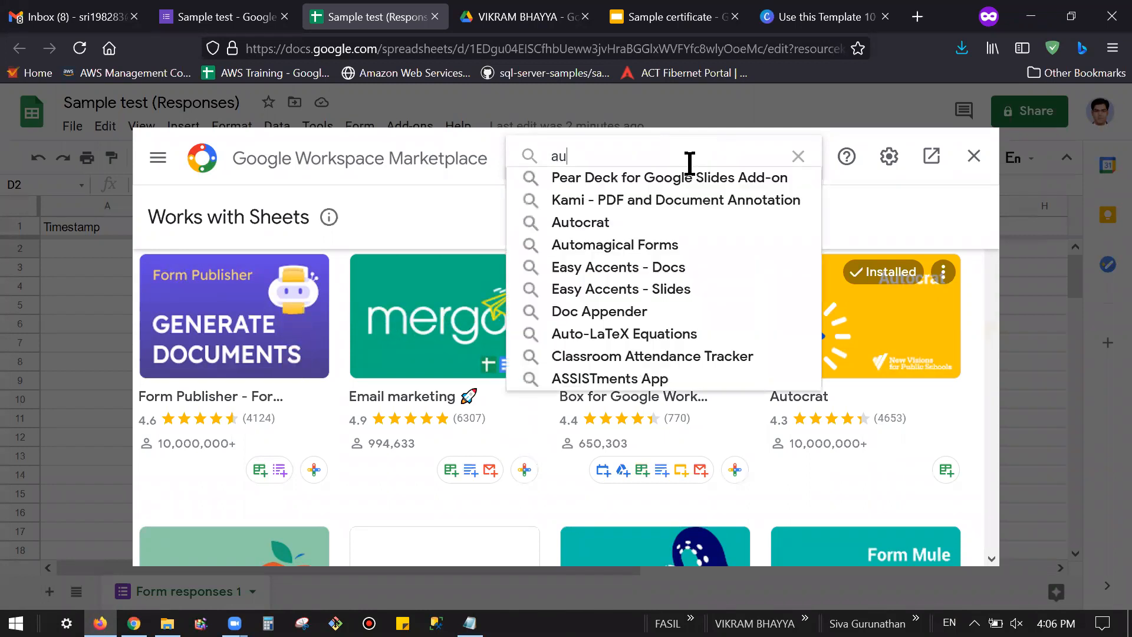
{"action": "type", "text": "tocrat"}
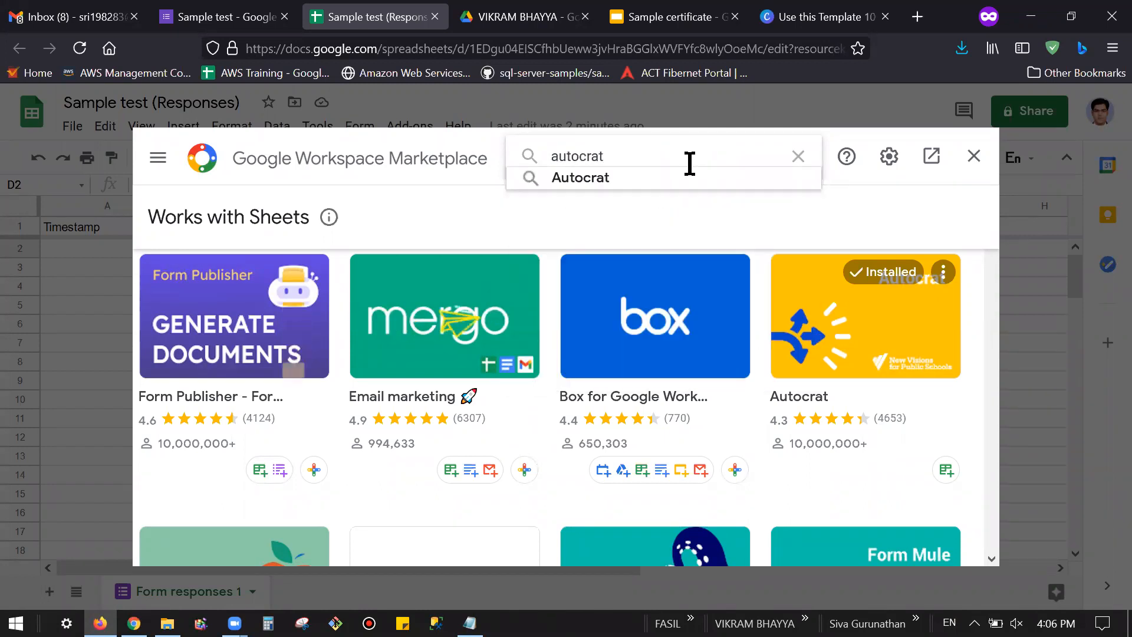
{"action": "left_click", "coordinate": [612, 178]}
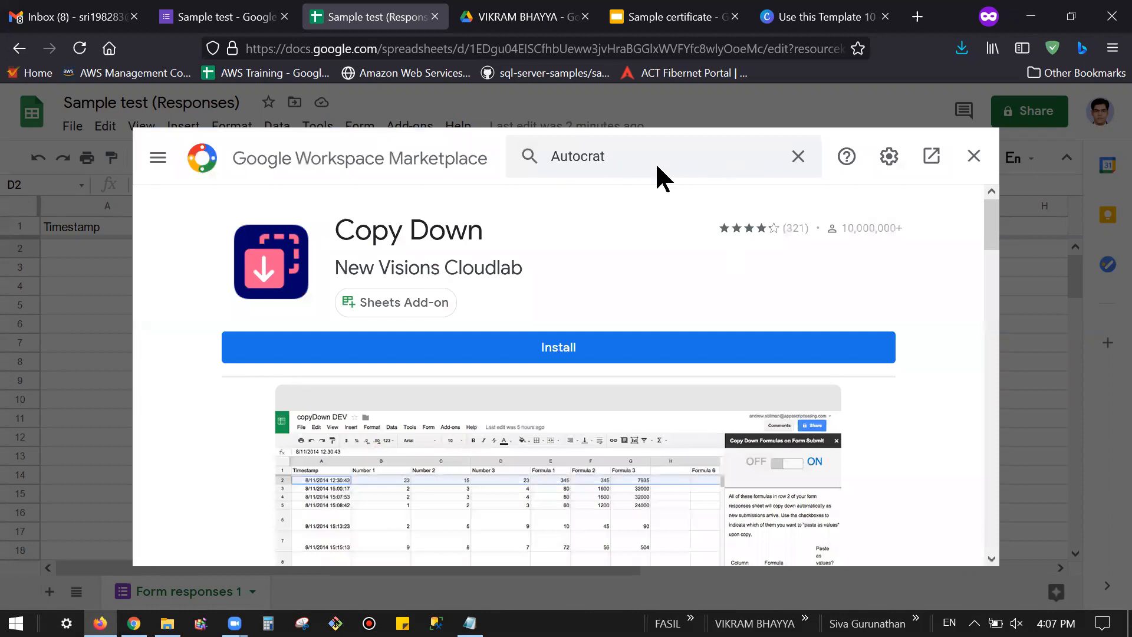
{"action": "left_click", "coordinate": [798, 156]}
{"action": "type", "text": "au"}
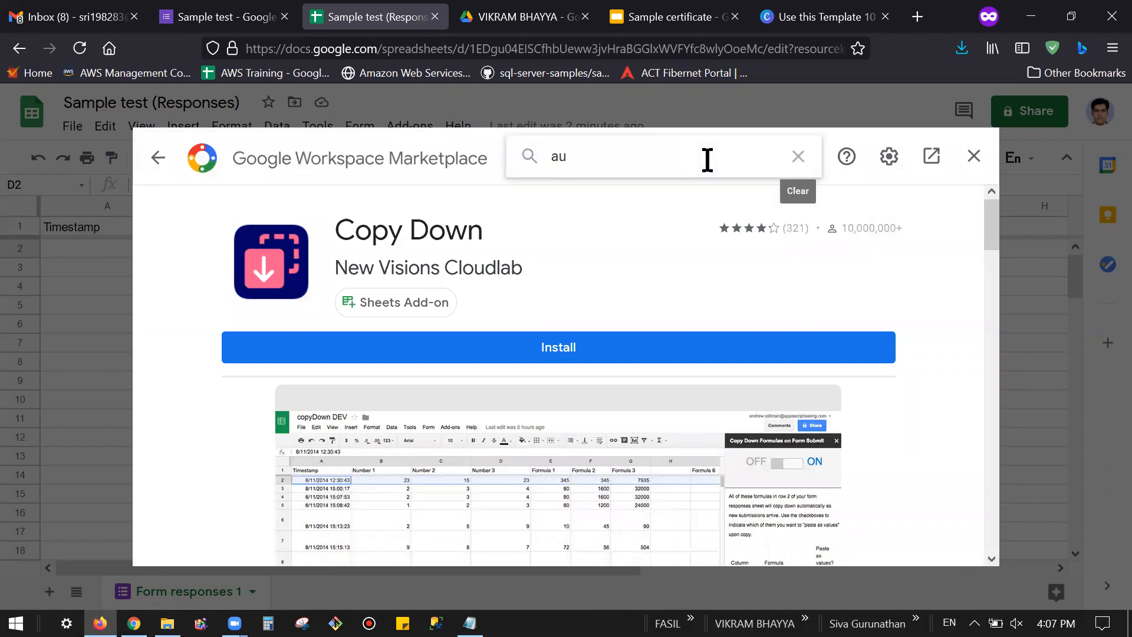
{"action": "left_click", "coordinate": [978, 159]}
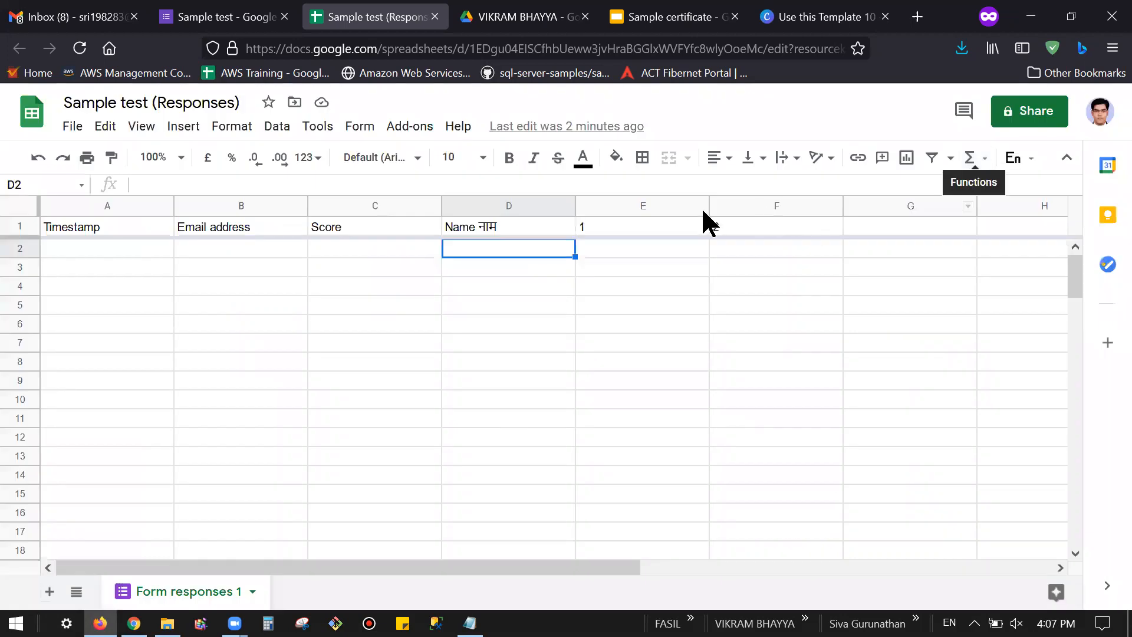
Step: Launch Autocrat from the Add-ons menu
{"action": "left_click", "coordinate": [410, 130]}
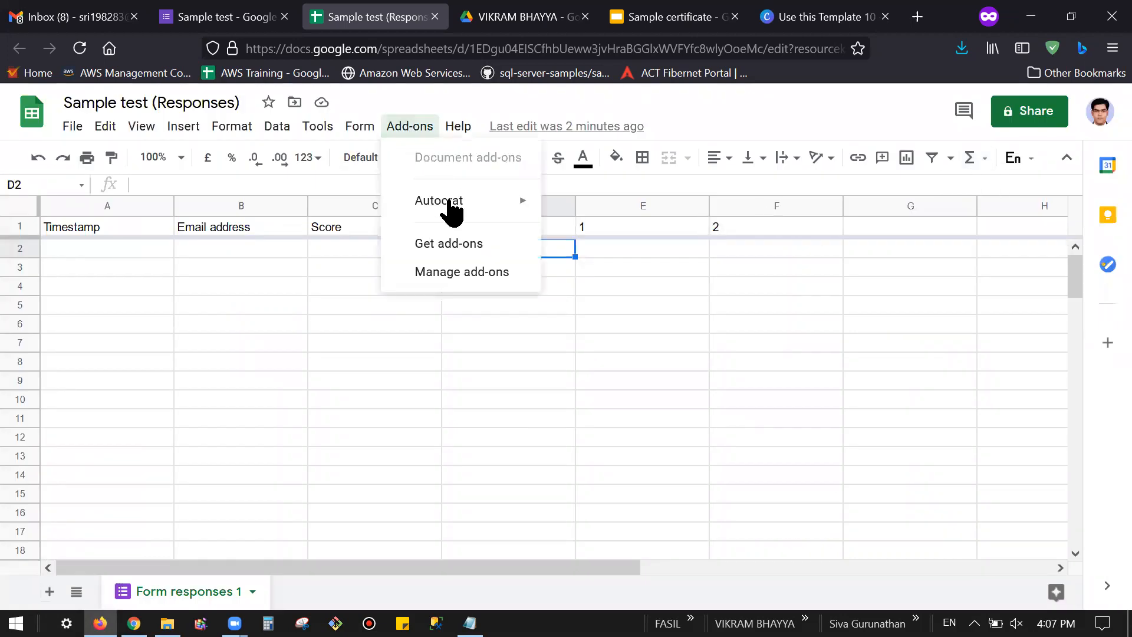
{"action": "mouse_move", "coordinate": [452, 209]}
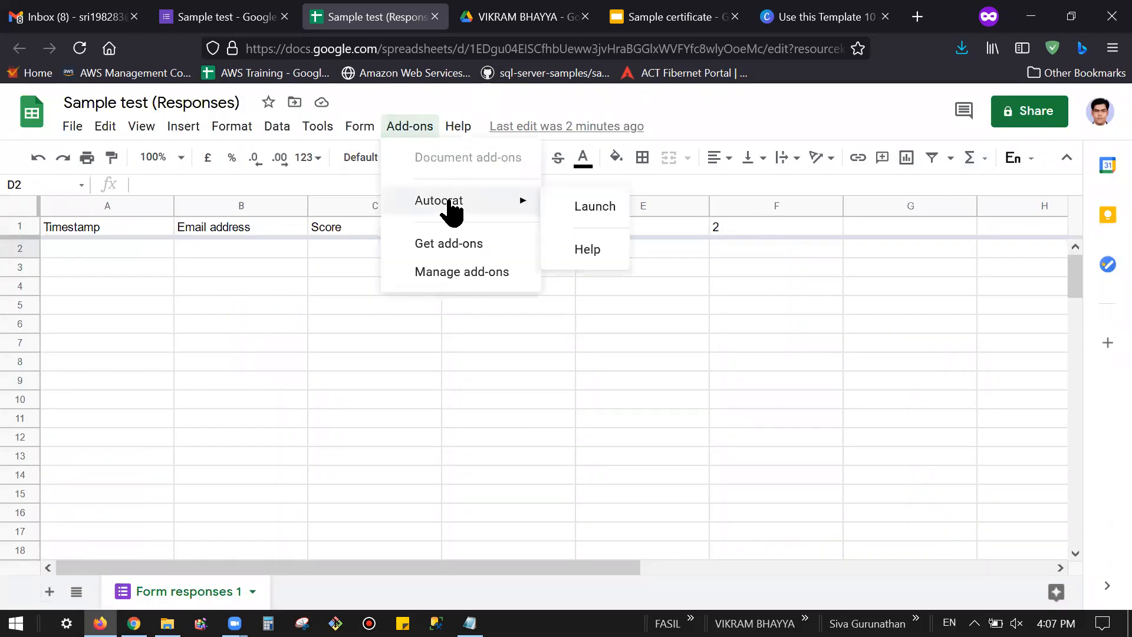
{"action": "left_click", "coordinate": [581, 206]}
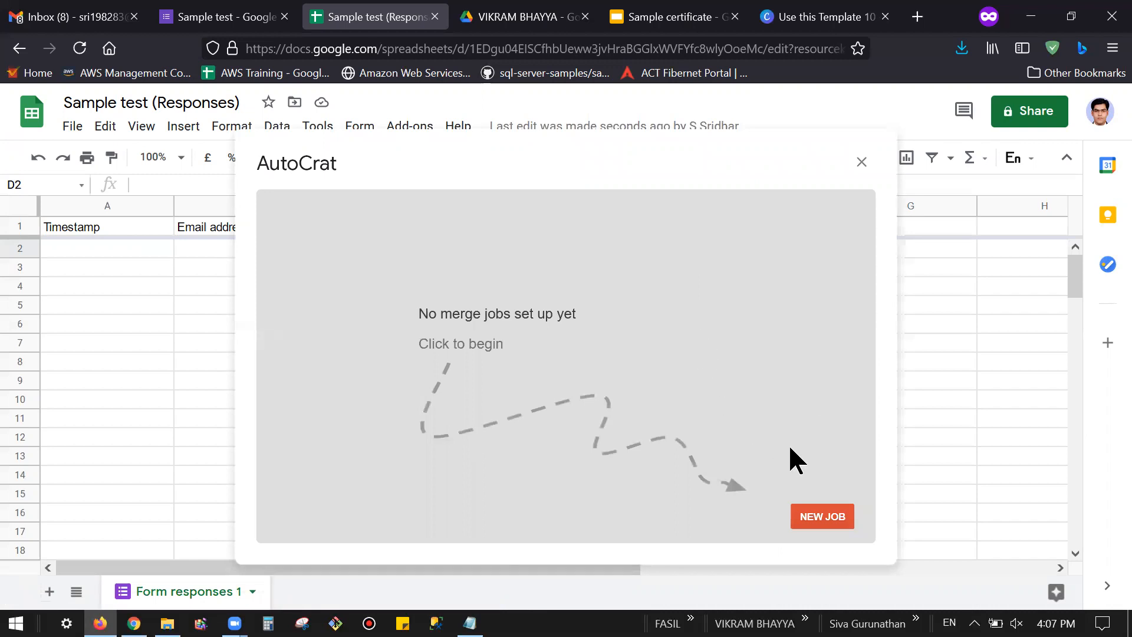
Step: Create a new Autocrat merge job named 'sample test' and pick a template from Drive
{"action": "left_click", "coordinate": [832, 522]}
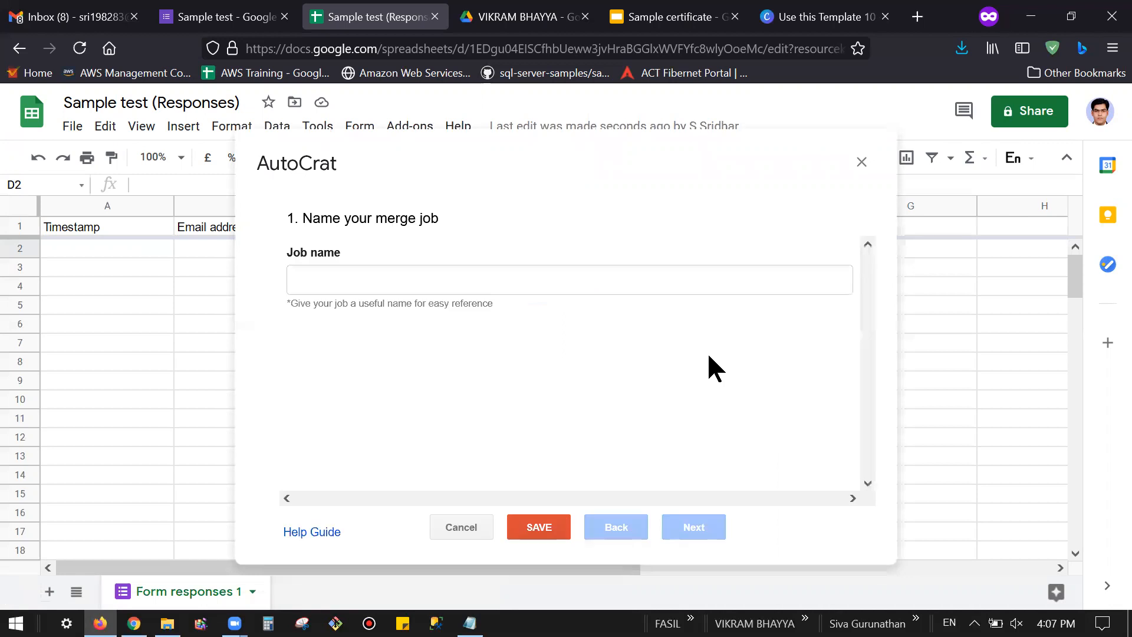
{"action": "left_click", "coordinate": [417, 277]}
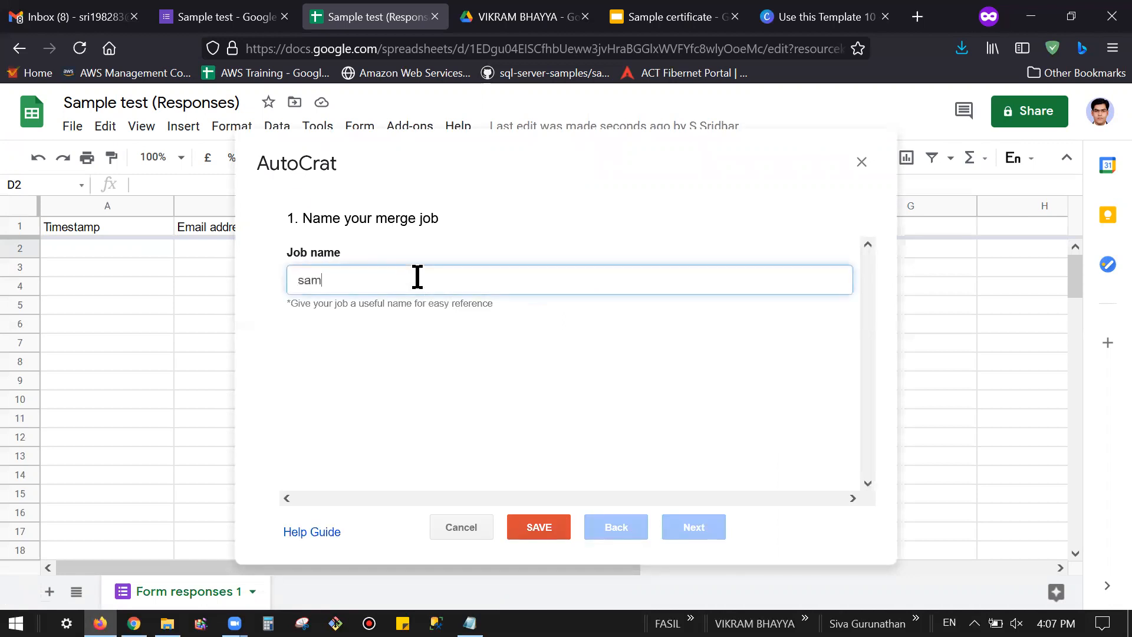
{"action": "type", "text": "sample test"}
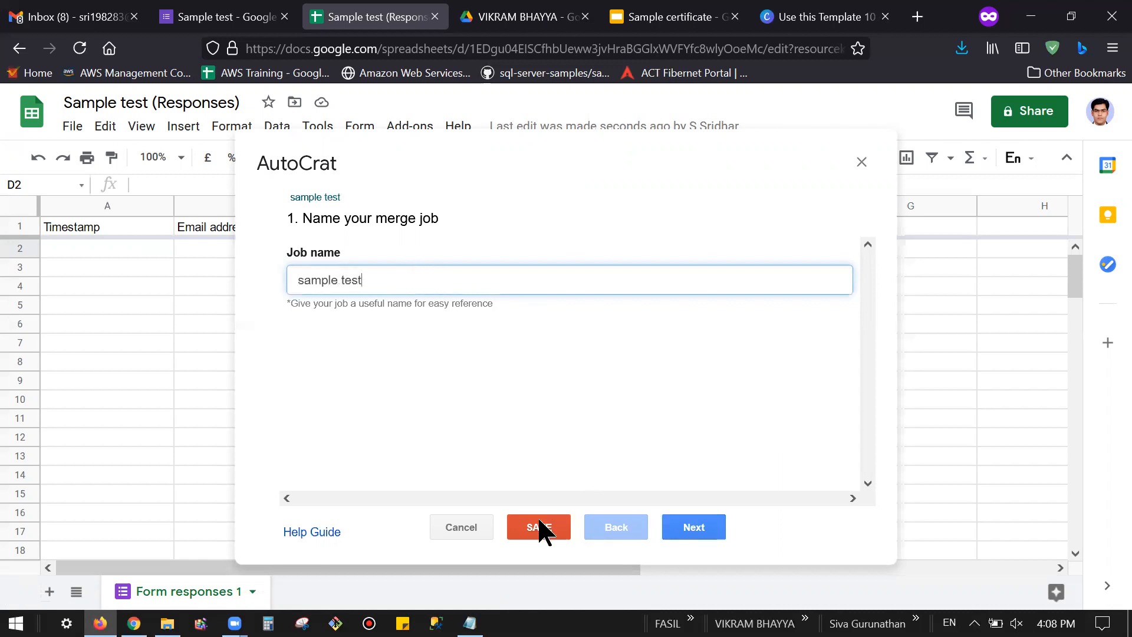
{"action": "left_click", "coordinate": [713, 531]}
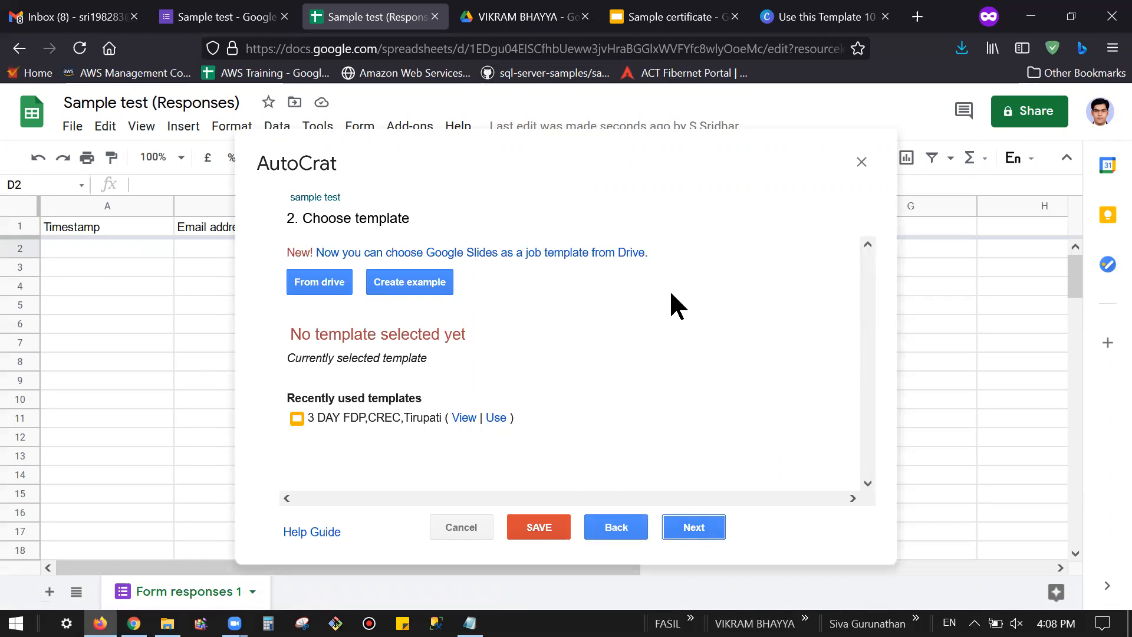
{"action": "left_click", "coordinate": [331, 289]}
Step: Create a blank Google Slides presentation from the certificate's Drive folder and open it
{"action": "left_click", "coordinate": [487, 13]}
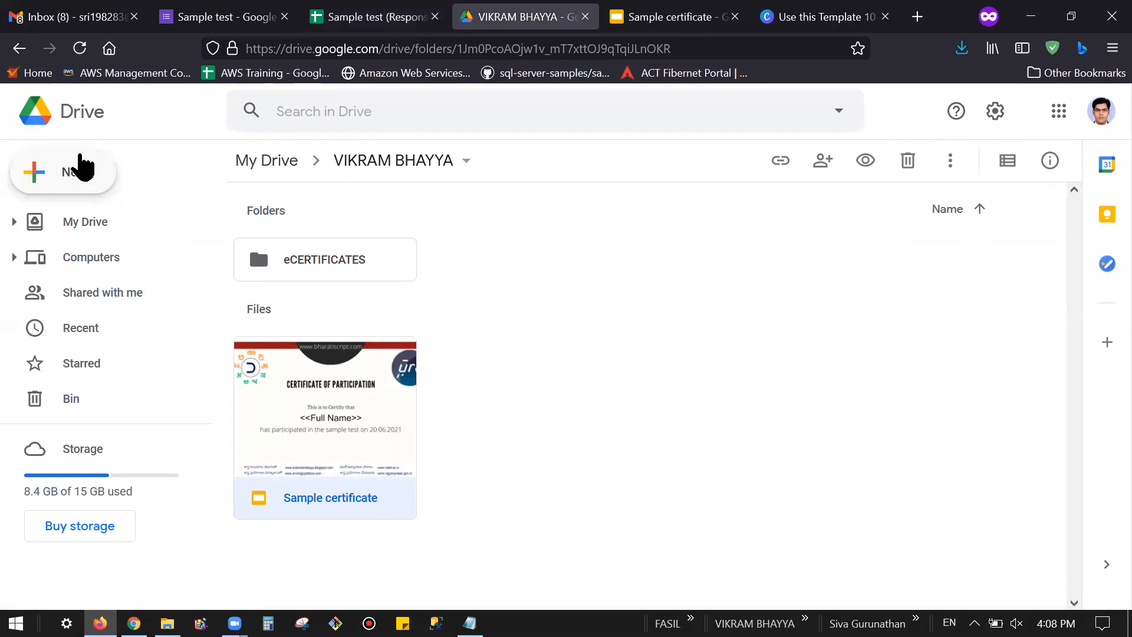
{"action": "left_click", "coordinate": [72, 177]}
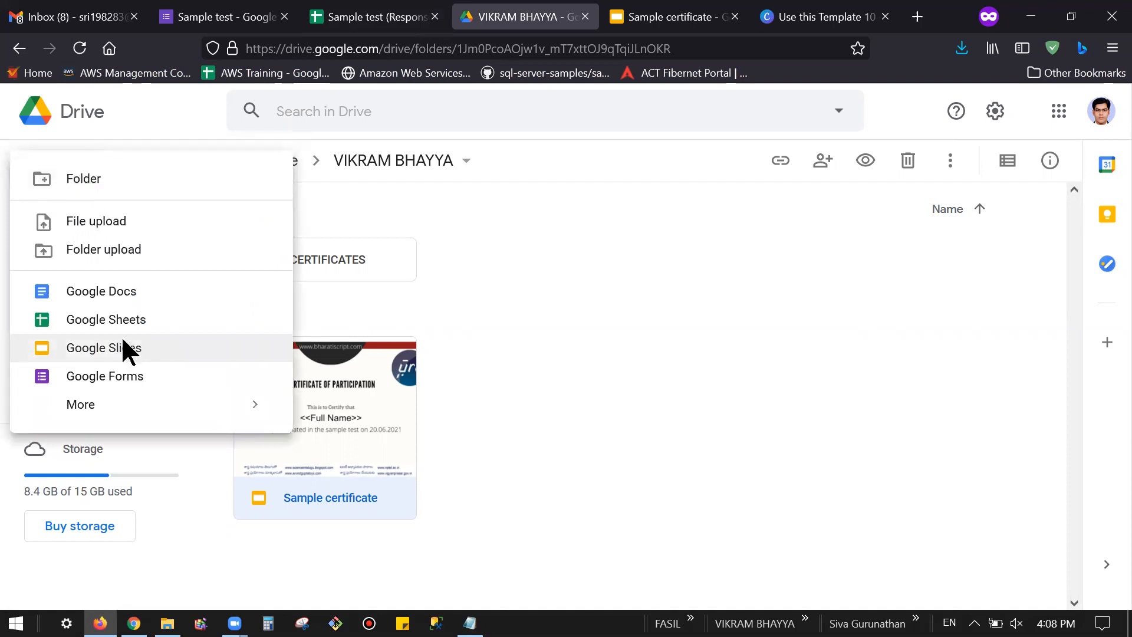
{"action": "left_click", "coordinate": [123, 348]}
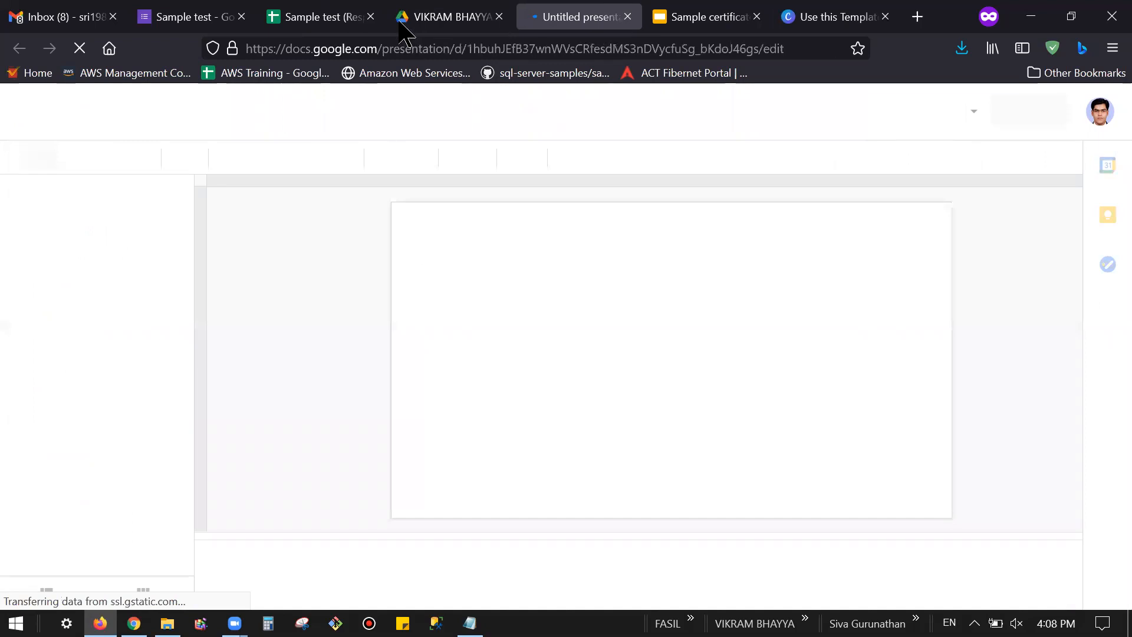
{"action": "left_click", "coordinate": [430, 9]}
{"action": "left_click", "coordinate": [297, 14]}
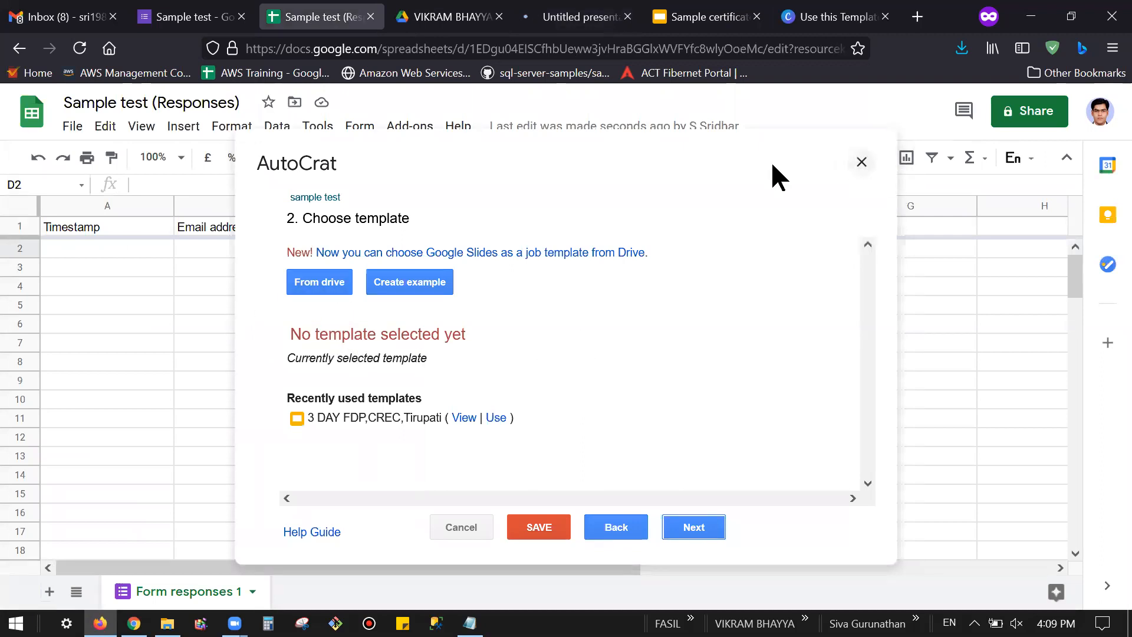
{"action": "left_click", "coordinate": [563, 16]}
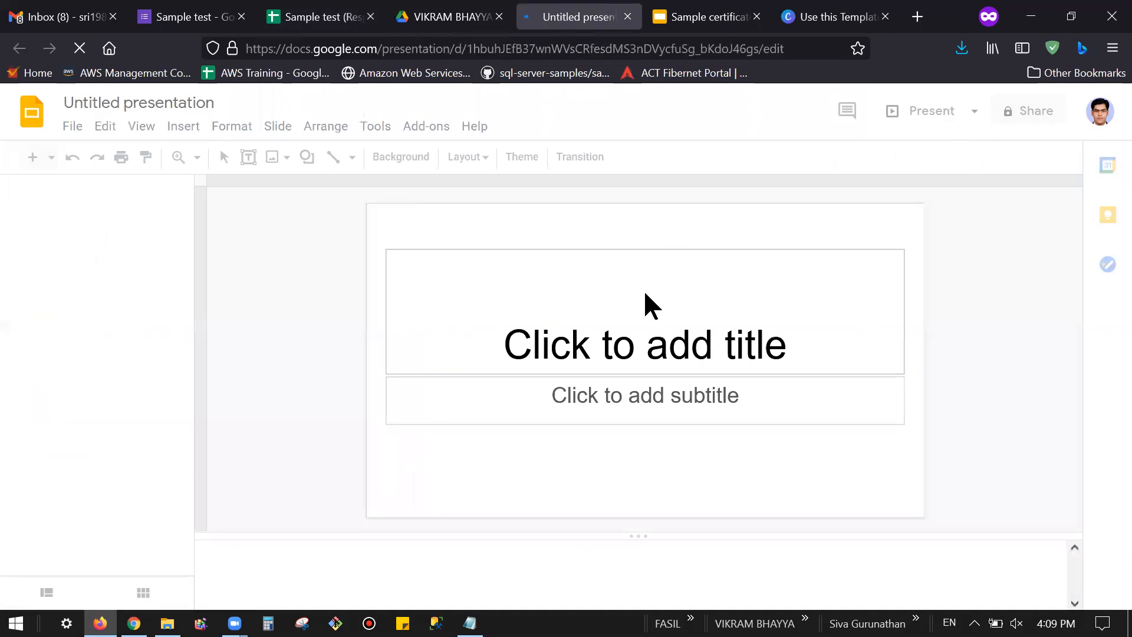
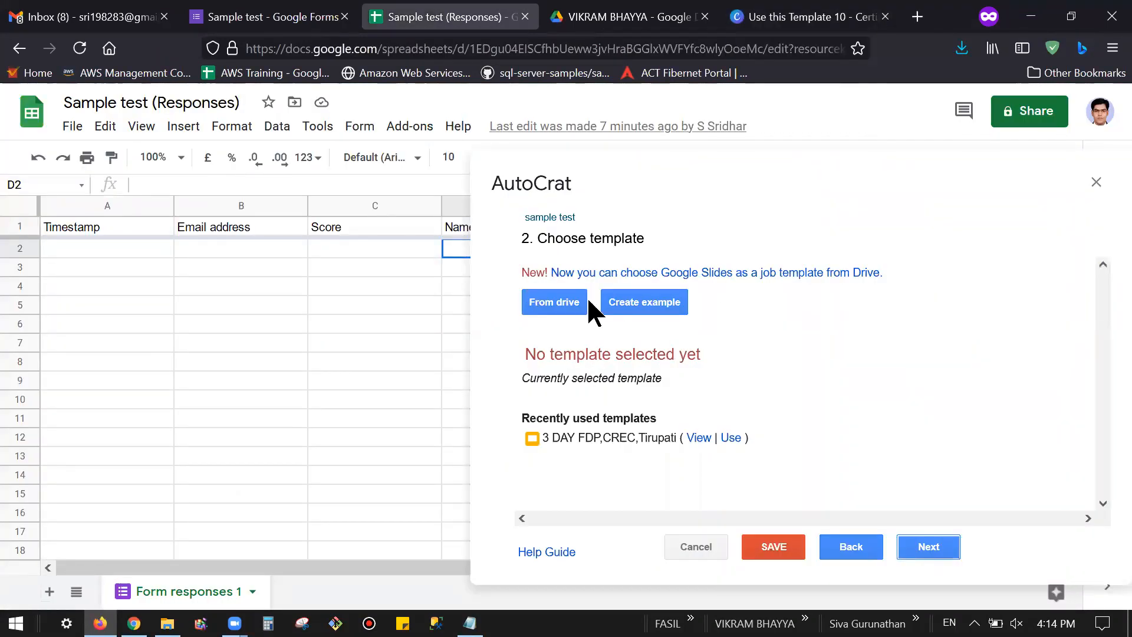
Step: Pick the Sample certificate slides from Drive as the AutoCrat template and go to mapping
{"action": "left_click", "coordinate": [568, 304]}
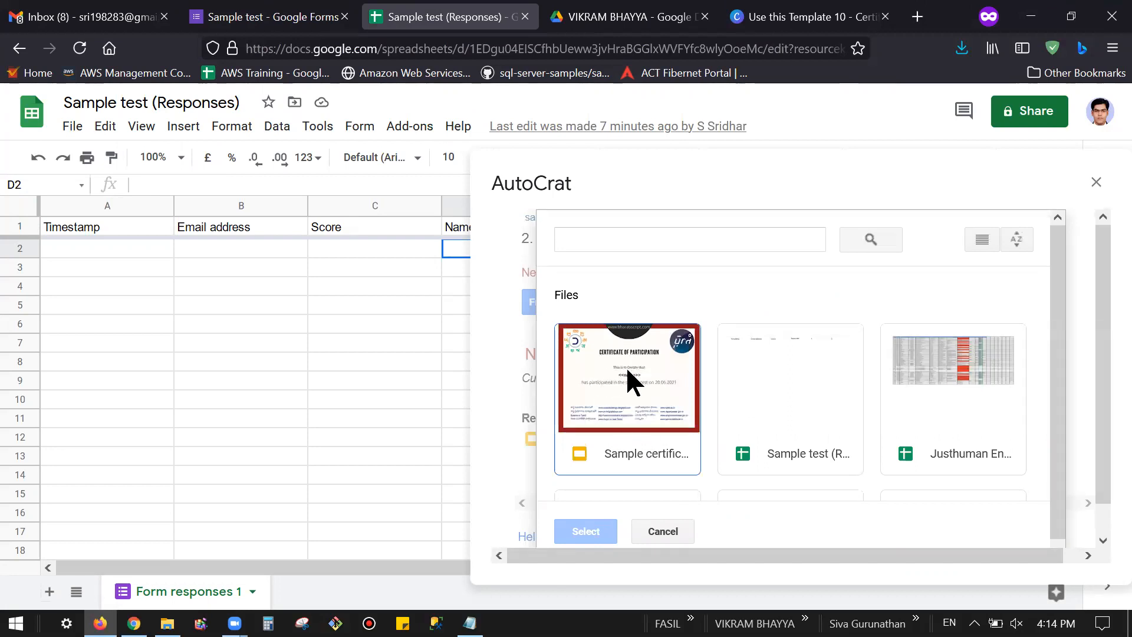
{"action": "left_click", "coordinate": [656, 383]}
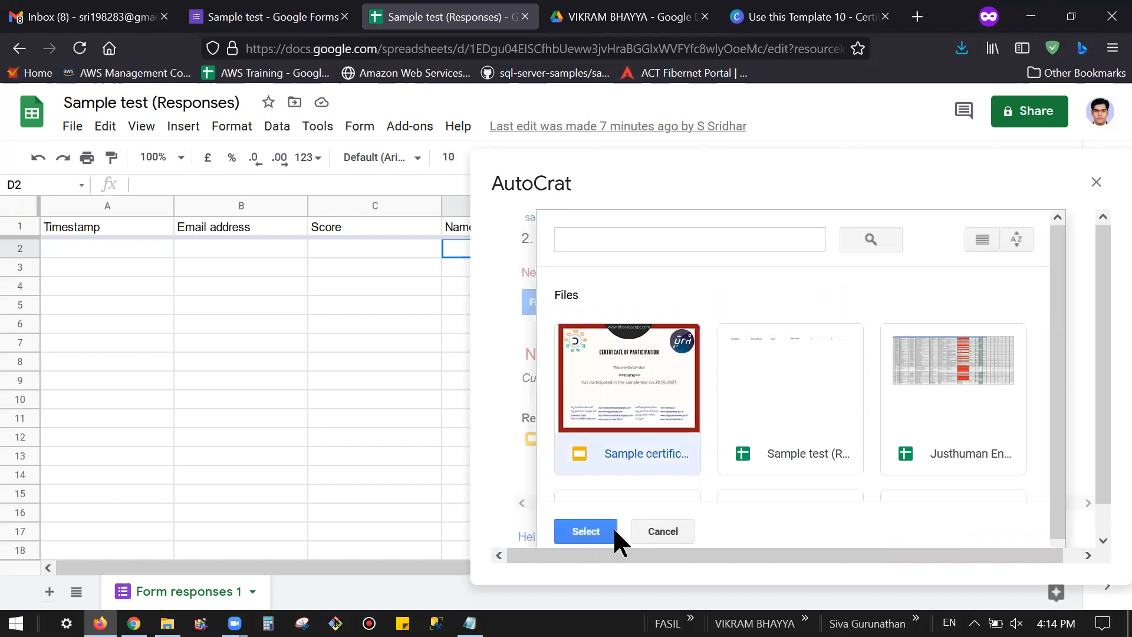
{"action": "left_click", "coordinate": [594, 530]}
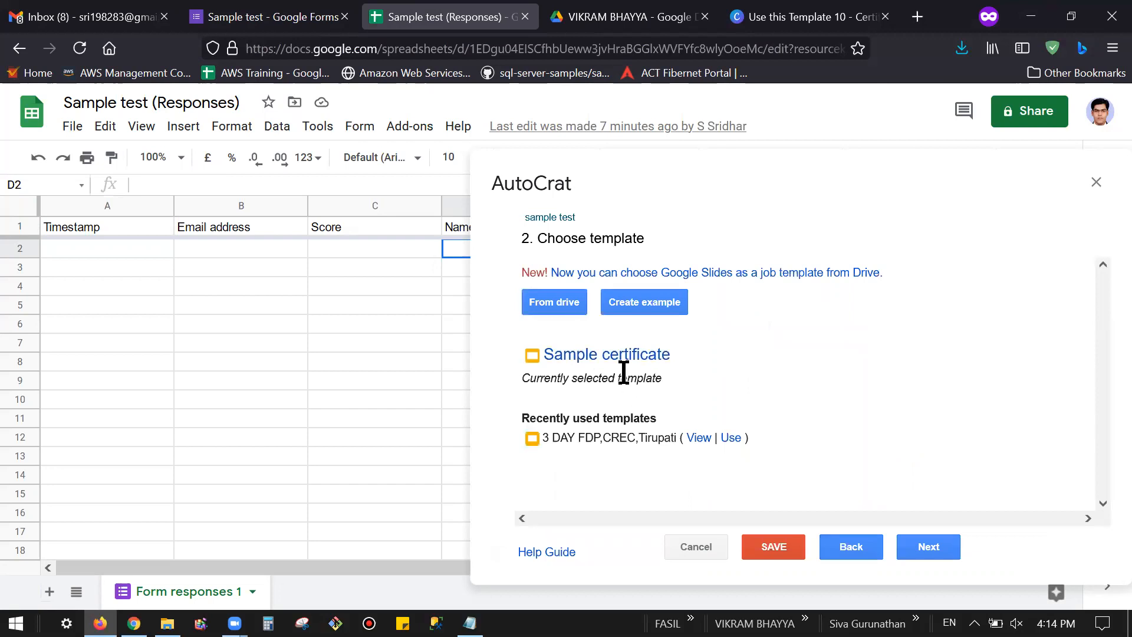
{"action": "left_click", "coordinate": [936, 549]}
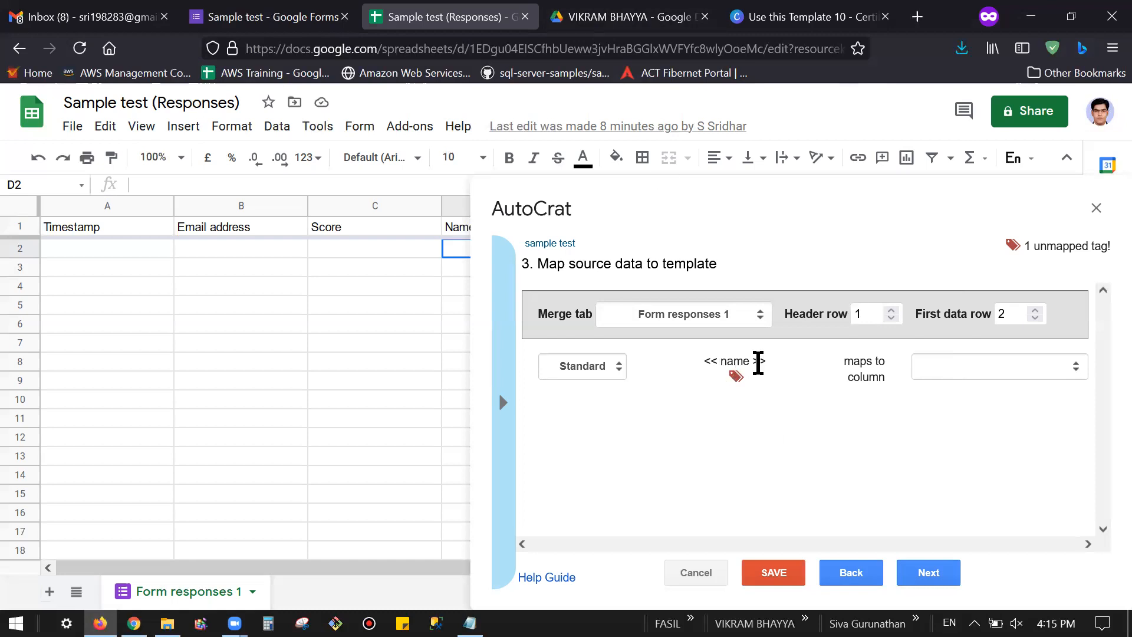
Step: Map the <<name>> template tag to the Name नाम response column
{"action": "left_click", "coordinate": [943, 369]}
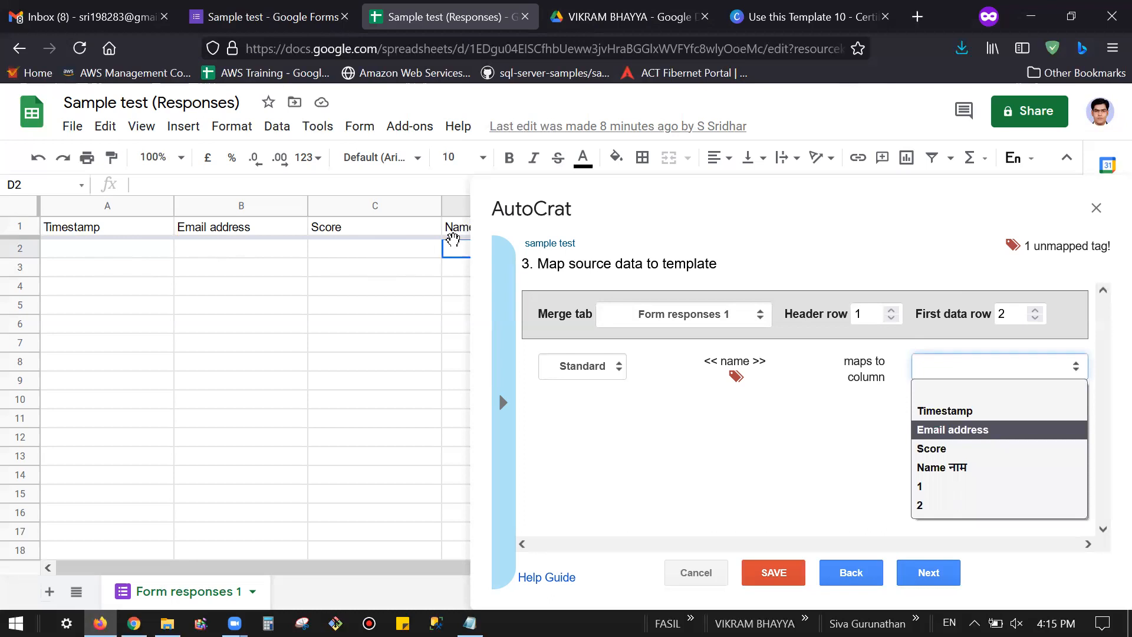
{"action": "left_click", "coordinate": [941, 468]}
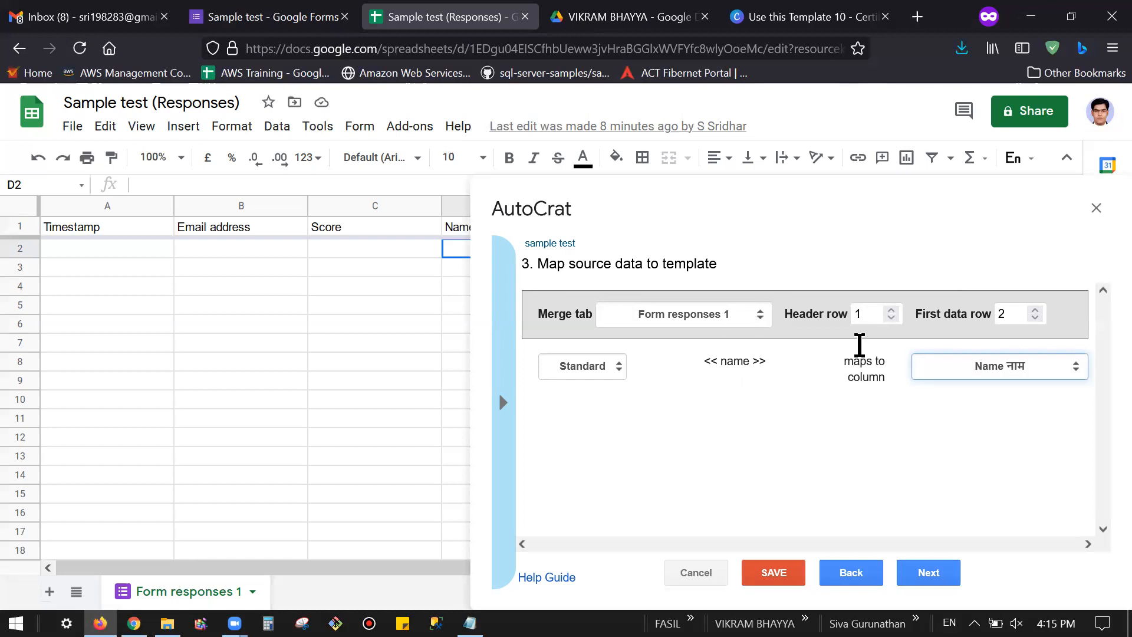
{"action": "left_click", "coordinate": [924, 568]}
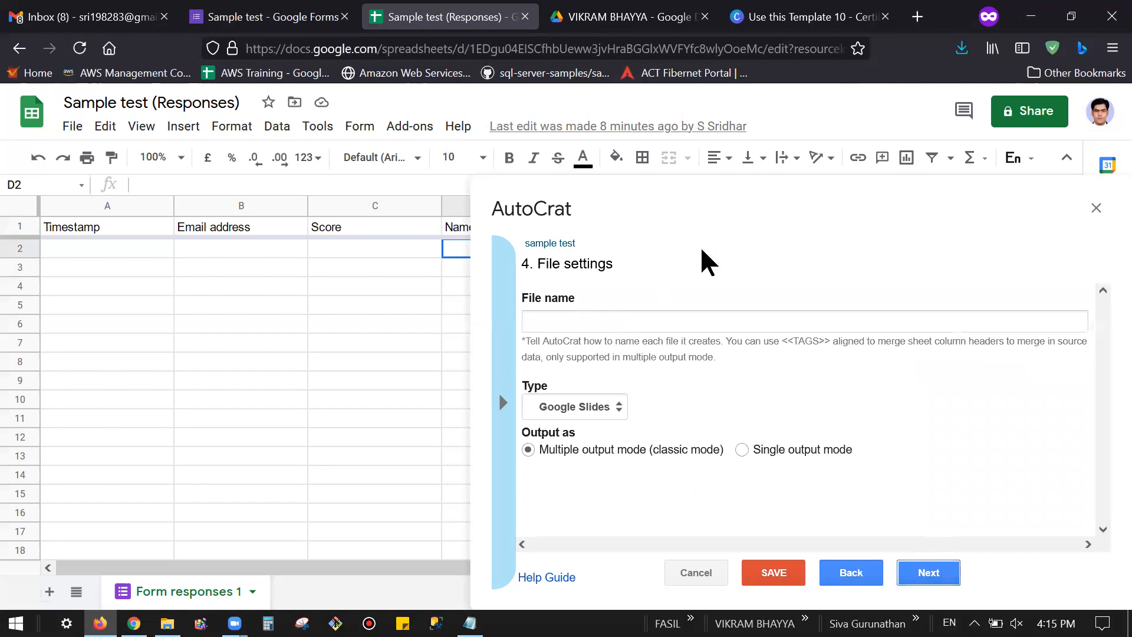
Step: Change the output file type from Google Slides to PDF
{"action": "left_click", "coordinate": [602, 325]}
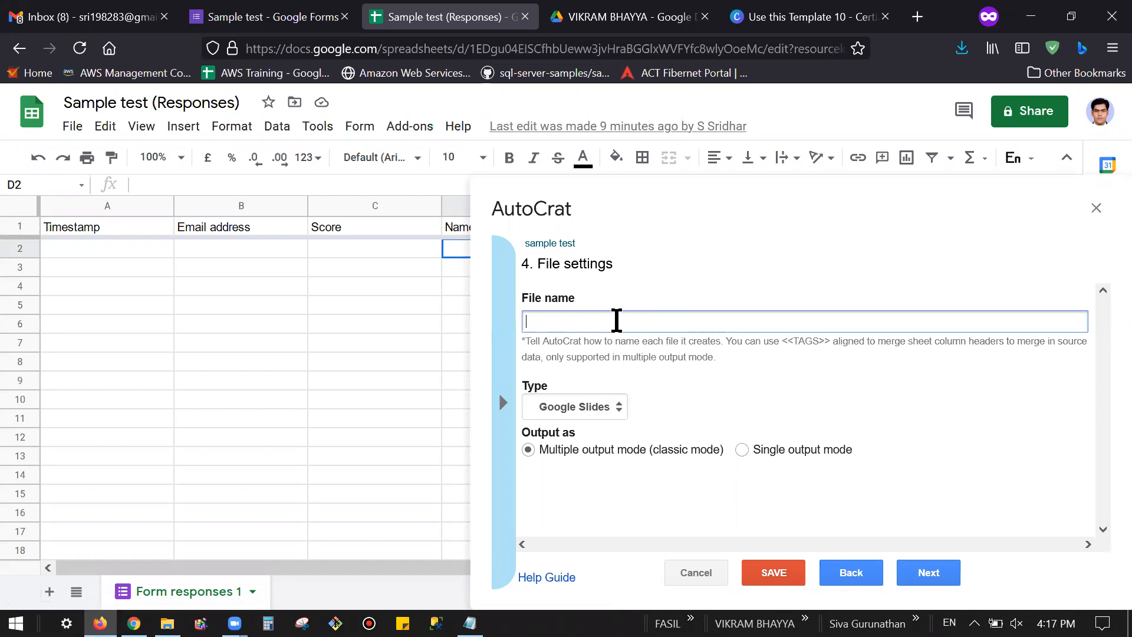
{"action": "left_click", "coordinate": [611, 406]}
{"action": "left_click", "coordinate": [655, 389]}
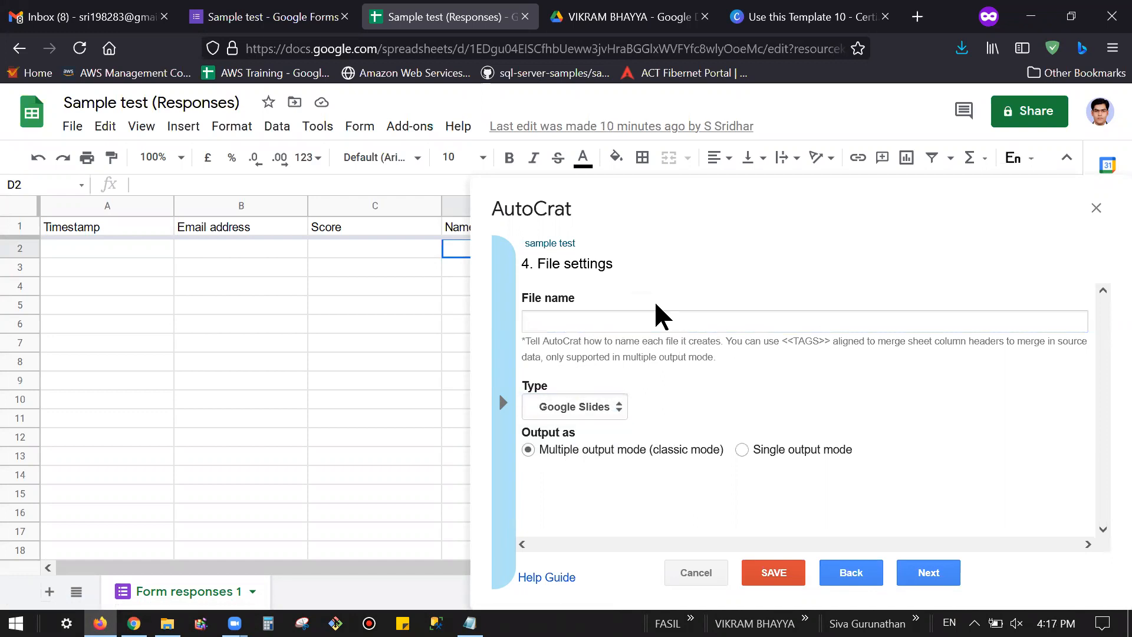
{"action": "left_click", "coordinate": [604, 407]}
{"action": "left_click", "coordinate": [572, 453]}
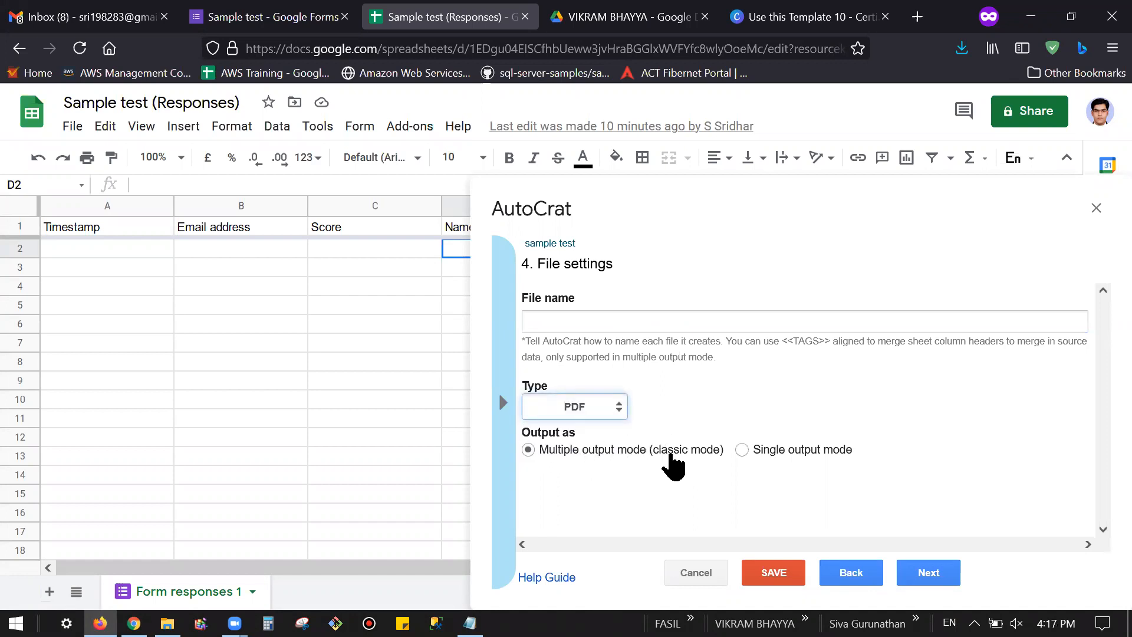
{"action": "left_click", "coordinate": [531, 321]}
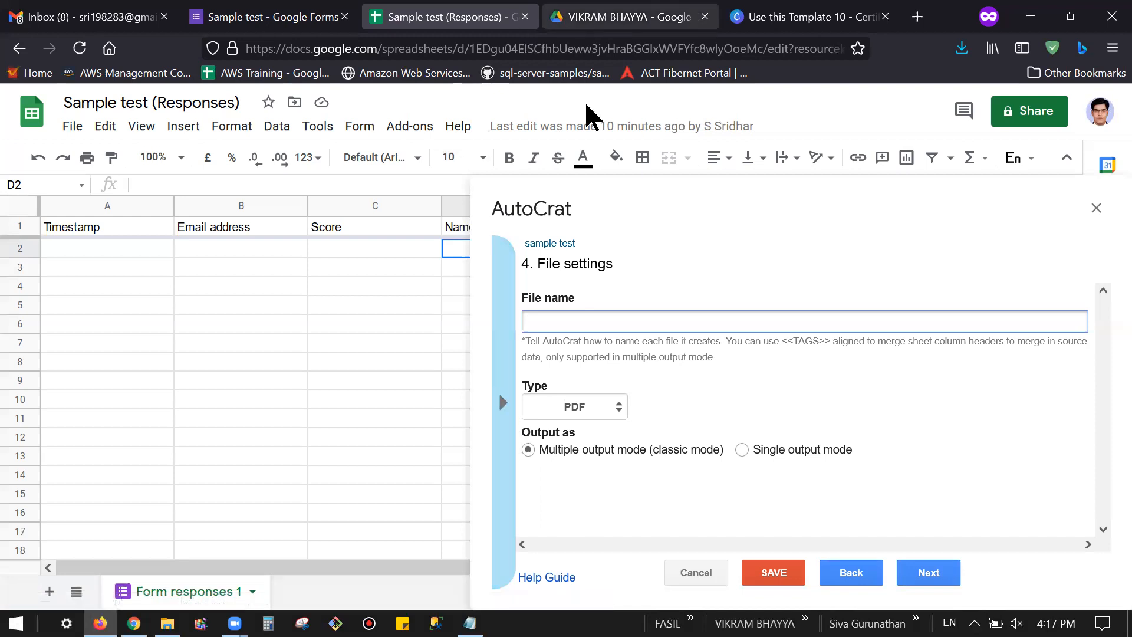
Step: Check the certificate files in Drive and the form's name question, then return to the sheet
{"action": "left_click", "coordinate": [590, 16]}
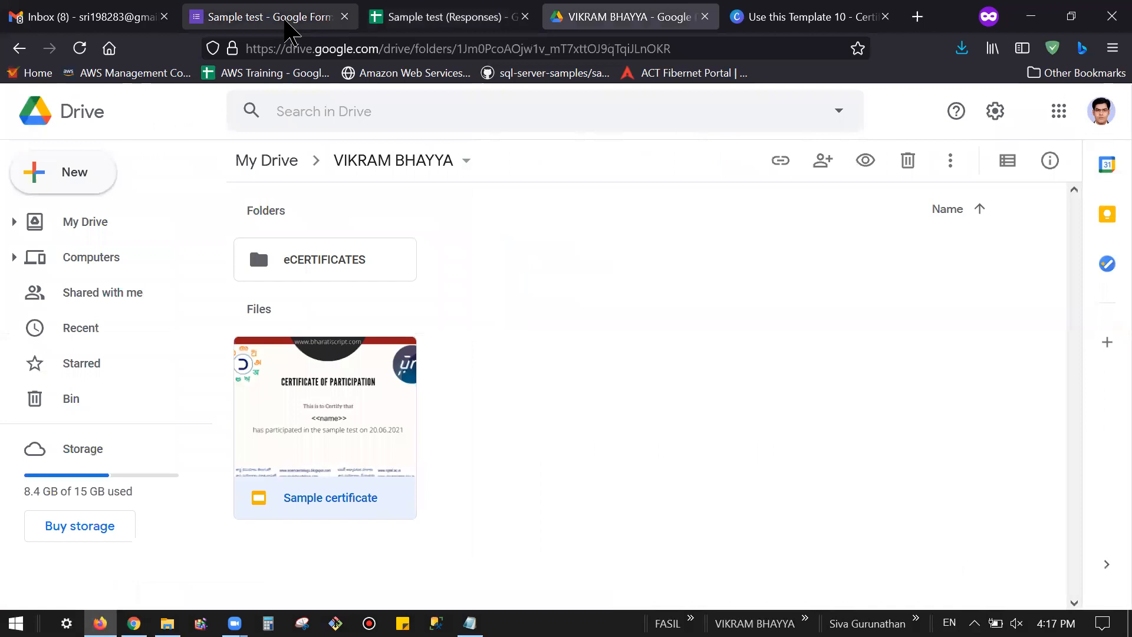
{"action": "left_click", "coordinate": [285, 21]}
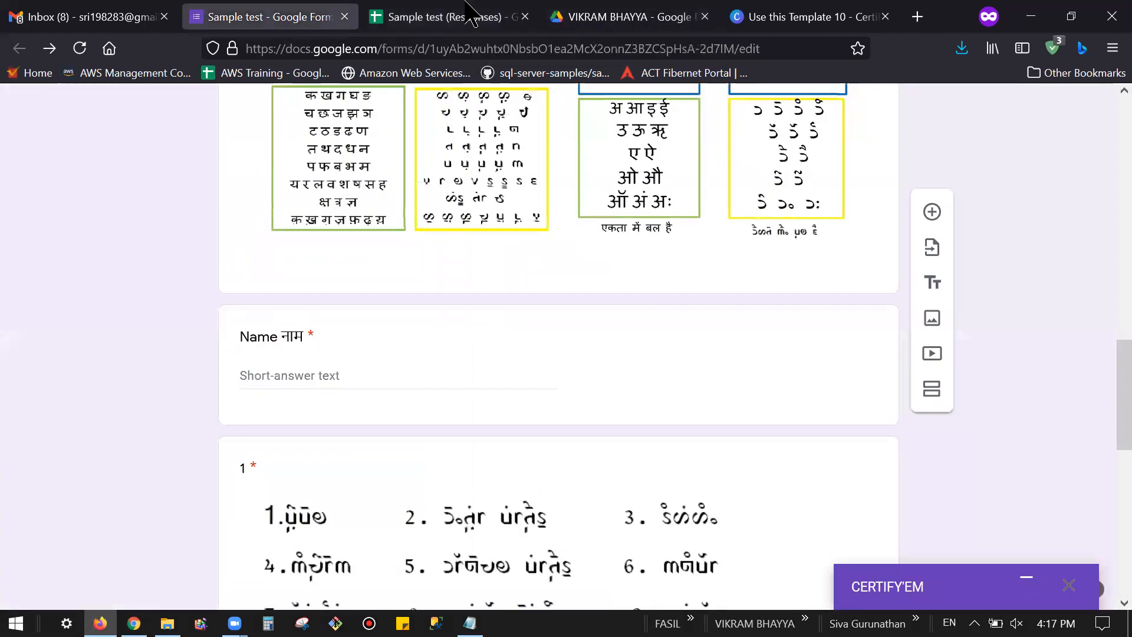
{"action": "left_click", "coordinate": [631, 19]}
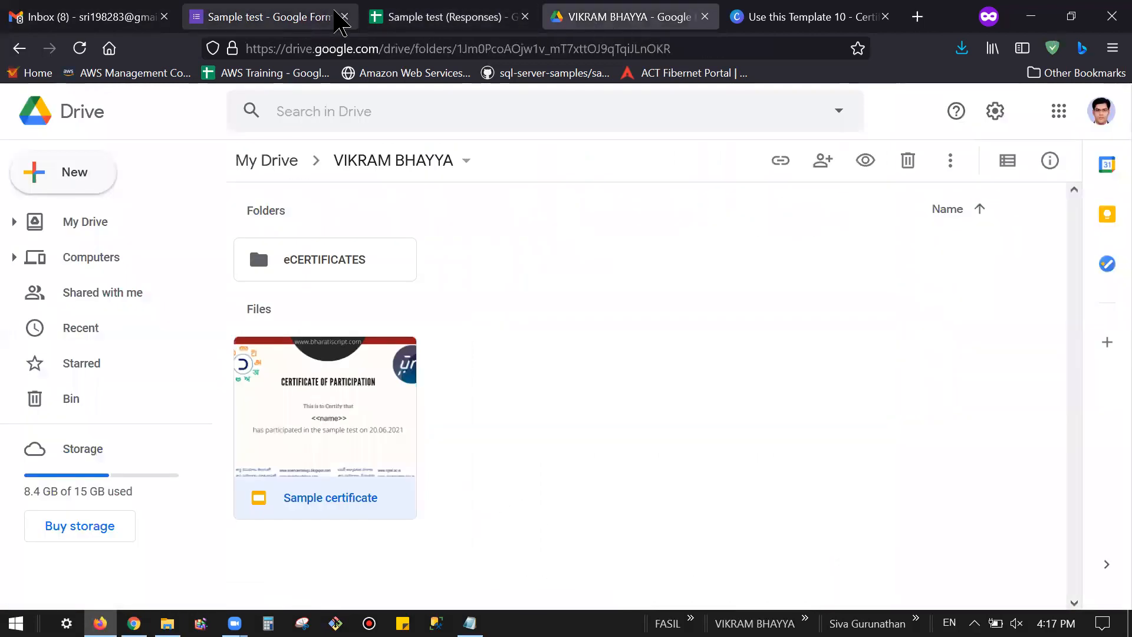
{"action": "left_click", "coordinate": [398, 15]}
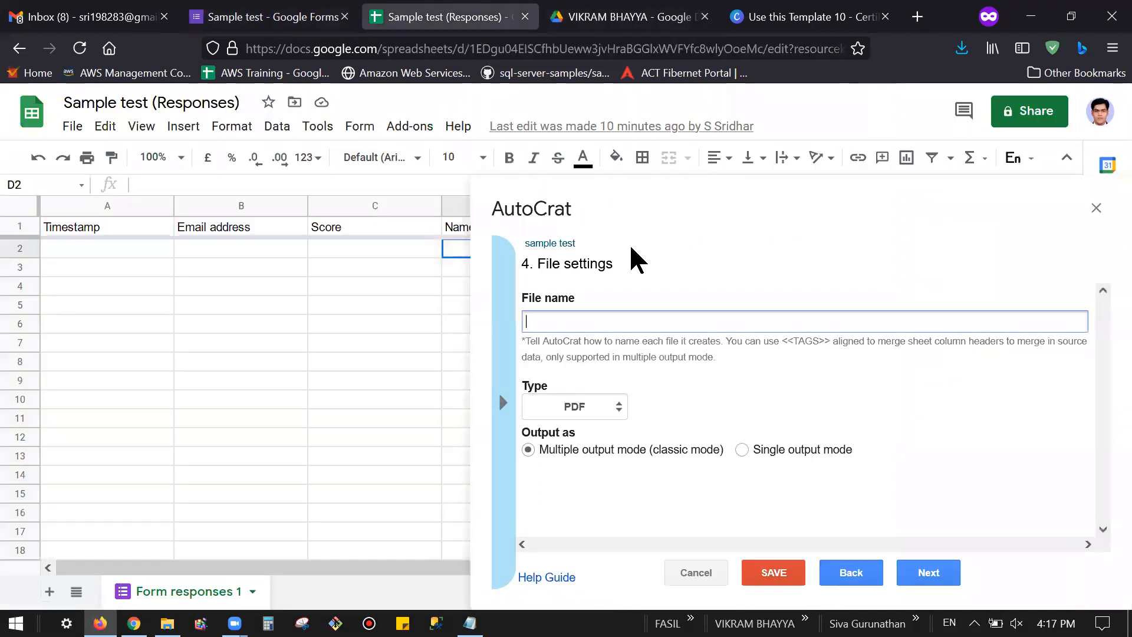
Step: Name output files <<Name नाम>>certificate by pasting the copied column tag
{"action": "left_click", "coordinate": [500, 399]}
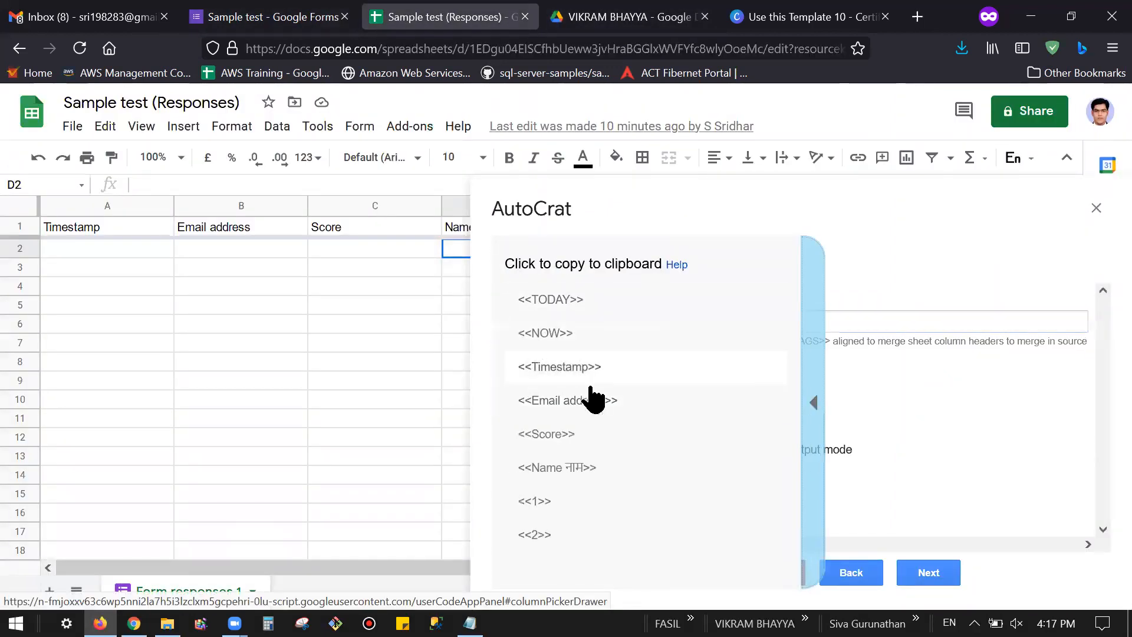
{"action": "left_click", "coordinate": [575, 472]}
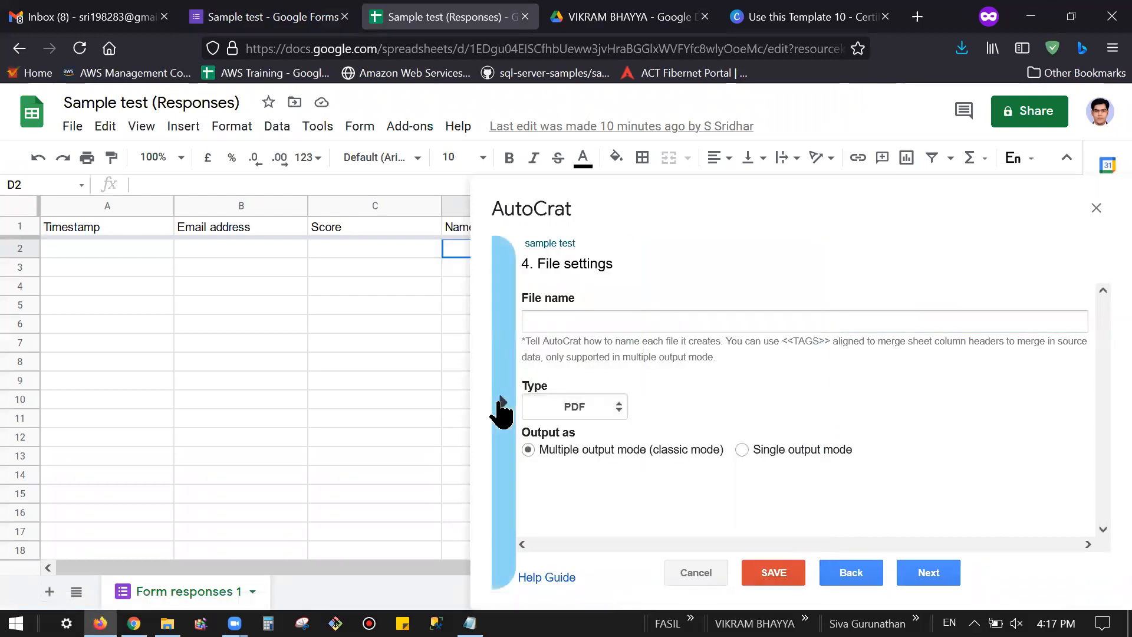
{"action": "left_click", "coordinate": [501, 404]}
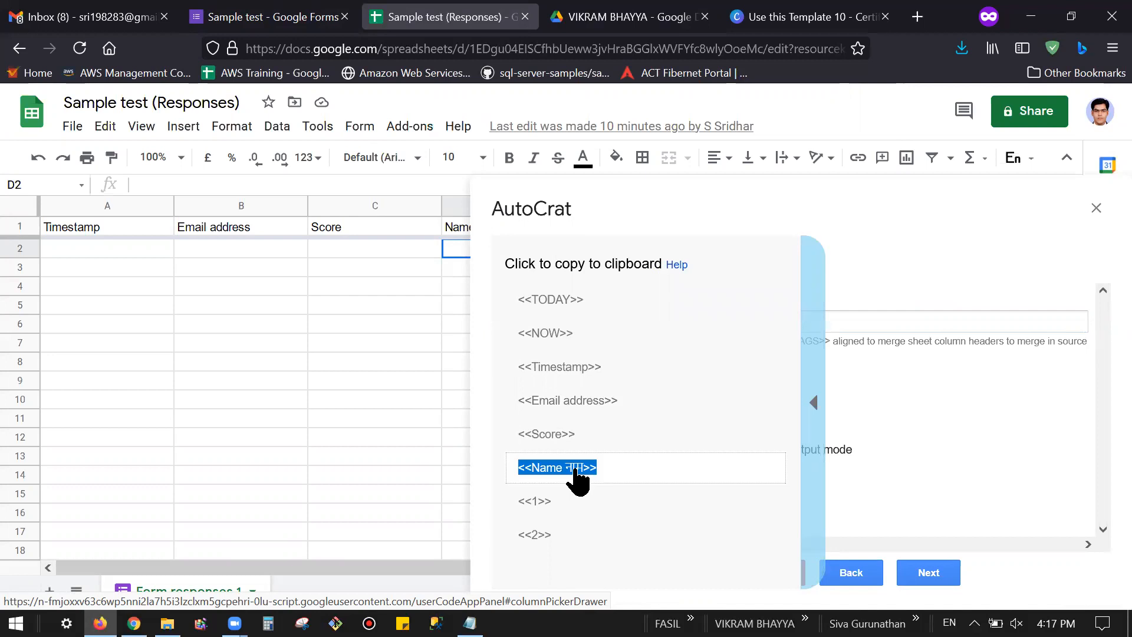
{"action": "left_click", "coordinate": [570, 323]}
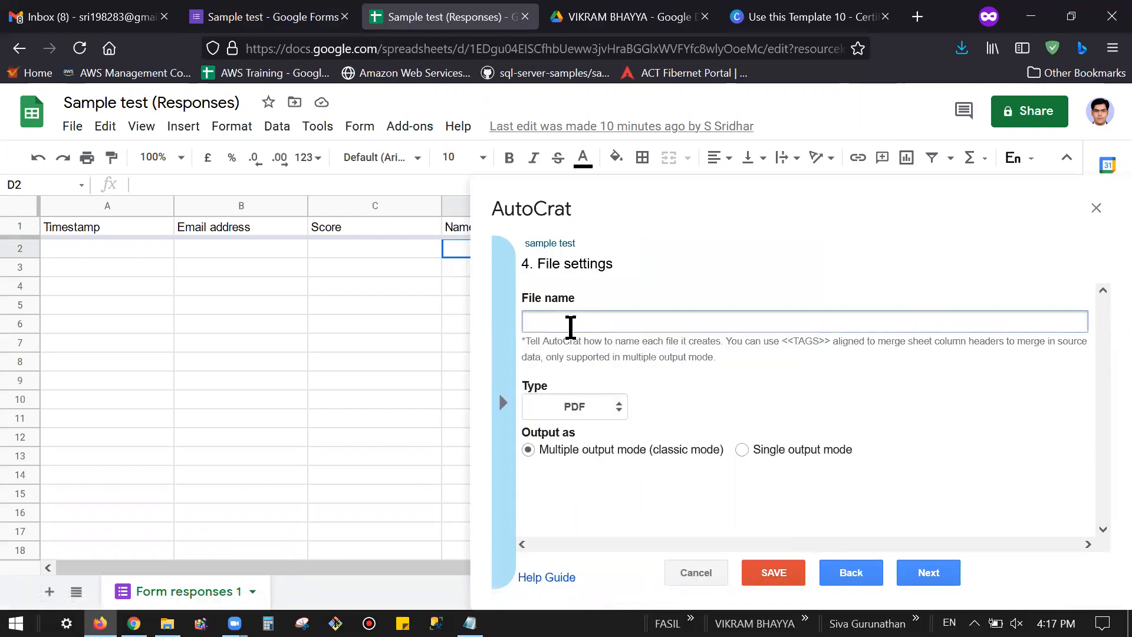
{"action": "right_click", "coordinate": [569, 324]}
{"action": "left_click", "coordinate": [616, 128]}
{"action": "type", "text": "certificate"}
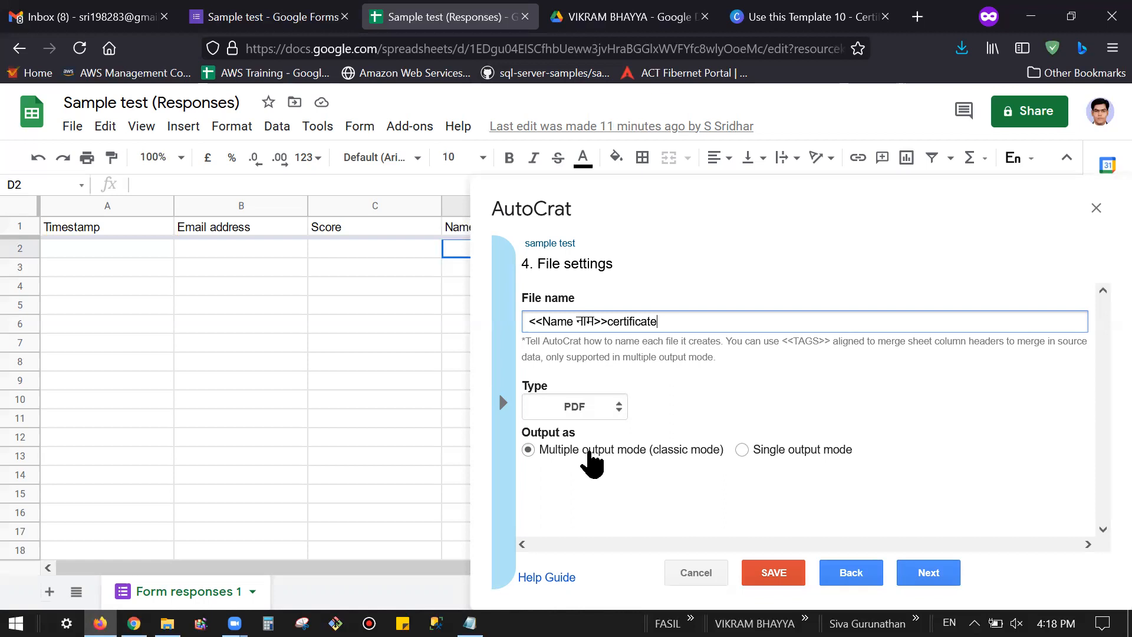
Step: Keep Multiple output mode so each response gets its own file
{"action": "left_click", "coordinate": [742, 450]}
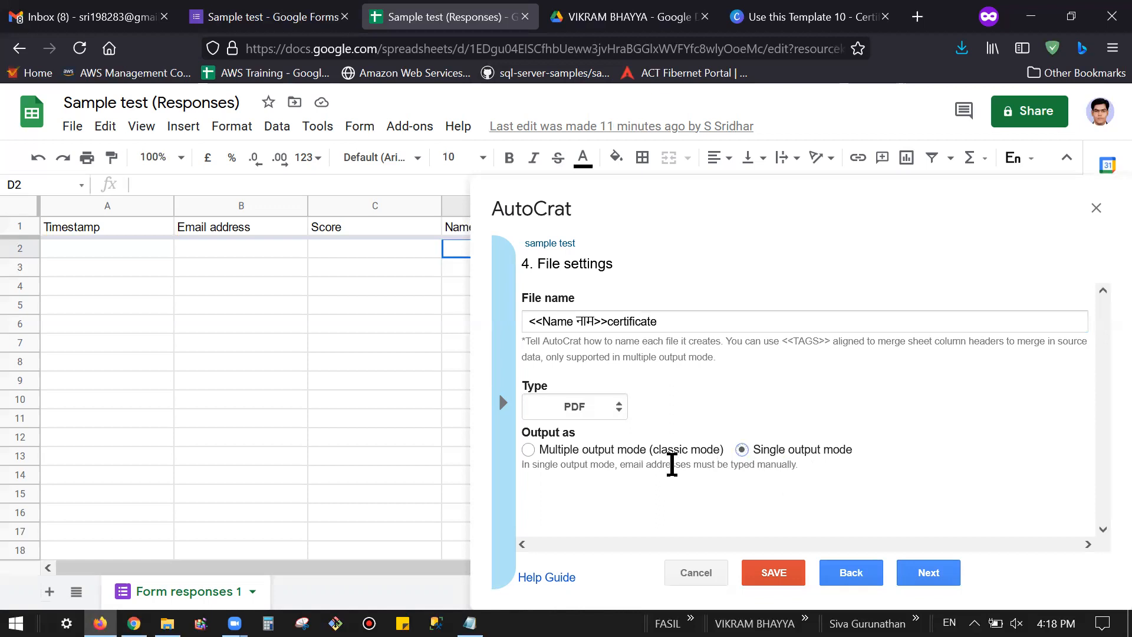
{"action": "left_click", "coordinate": [528, 448]}
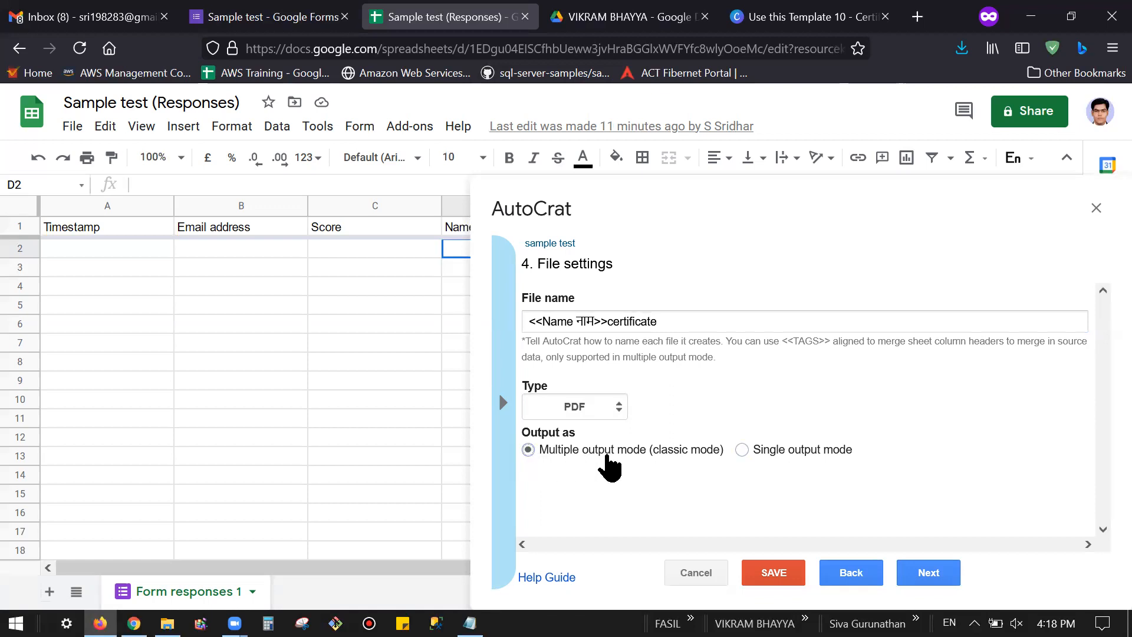
{"action": "left_click", "coordinate": [933, 575]}
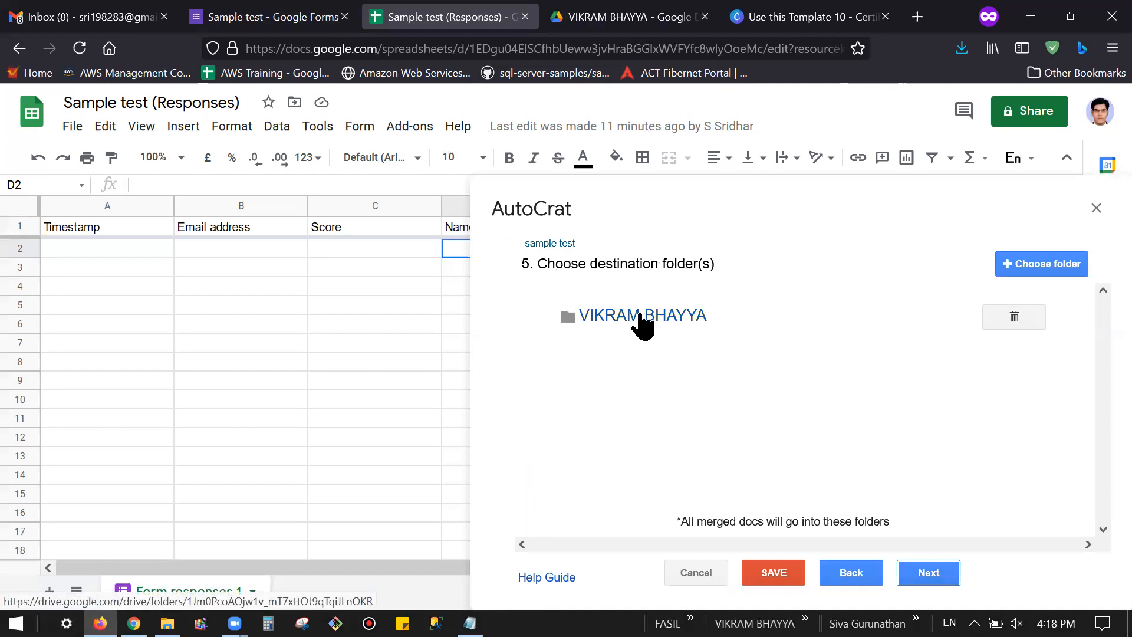
{"action": "left_click", "coordinate": [613, 18]}
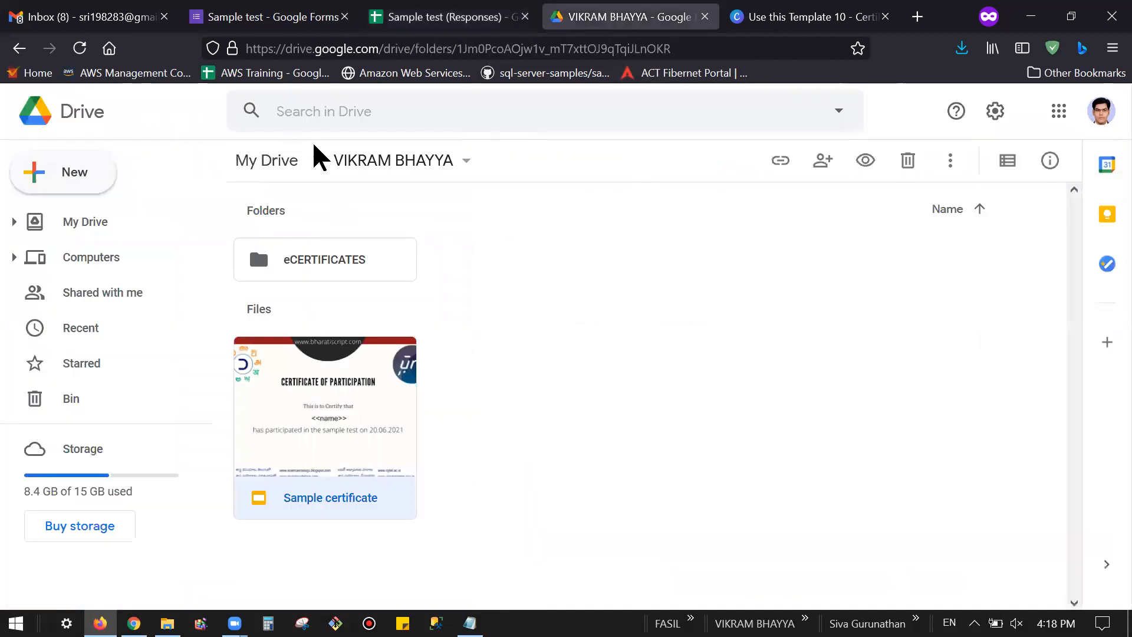
{"action": "left_click", "coordinate": [285, 168]}
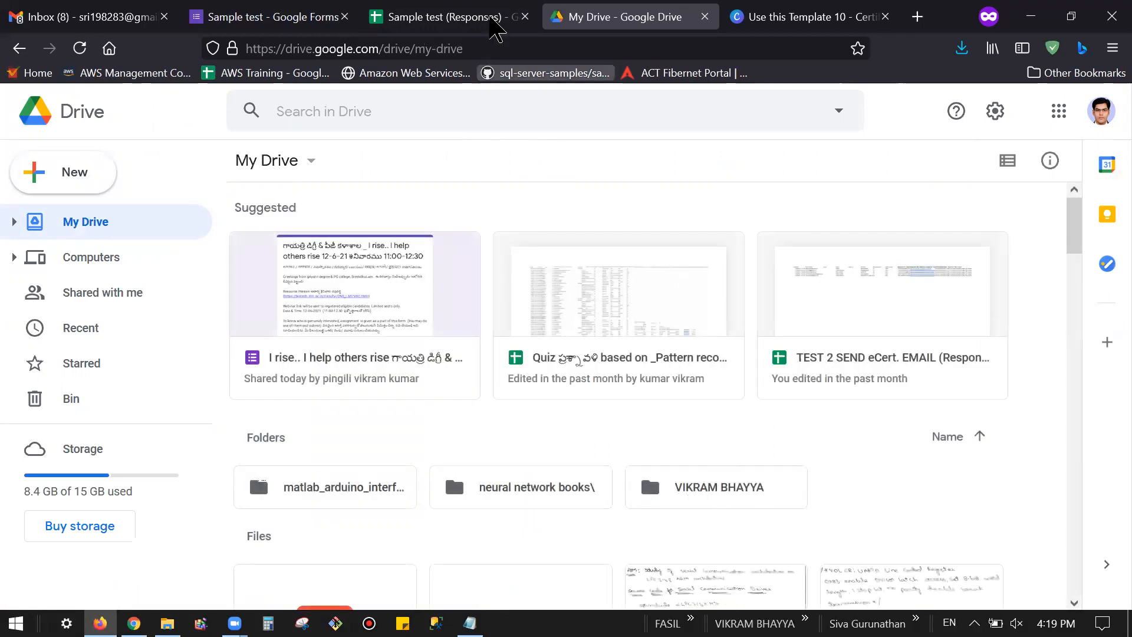
{"action": "left_click", "coordinate": [425, 12]}
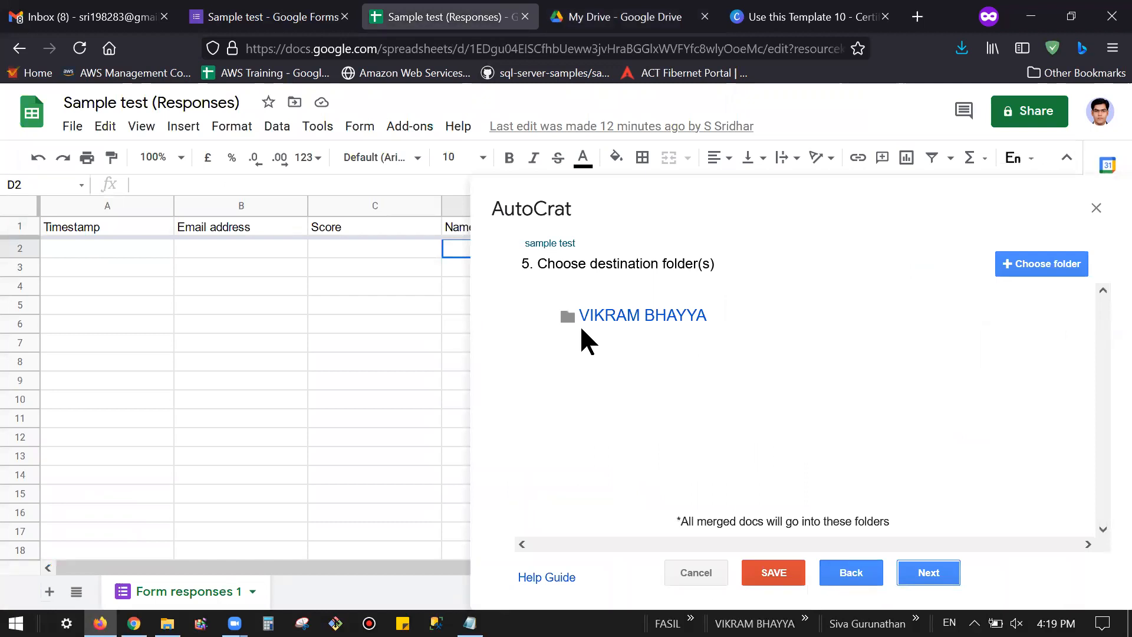
{"action": "left_click", "coordinate": [624, 318]}
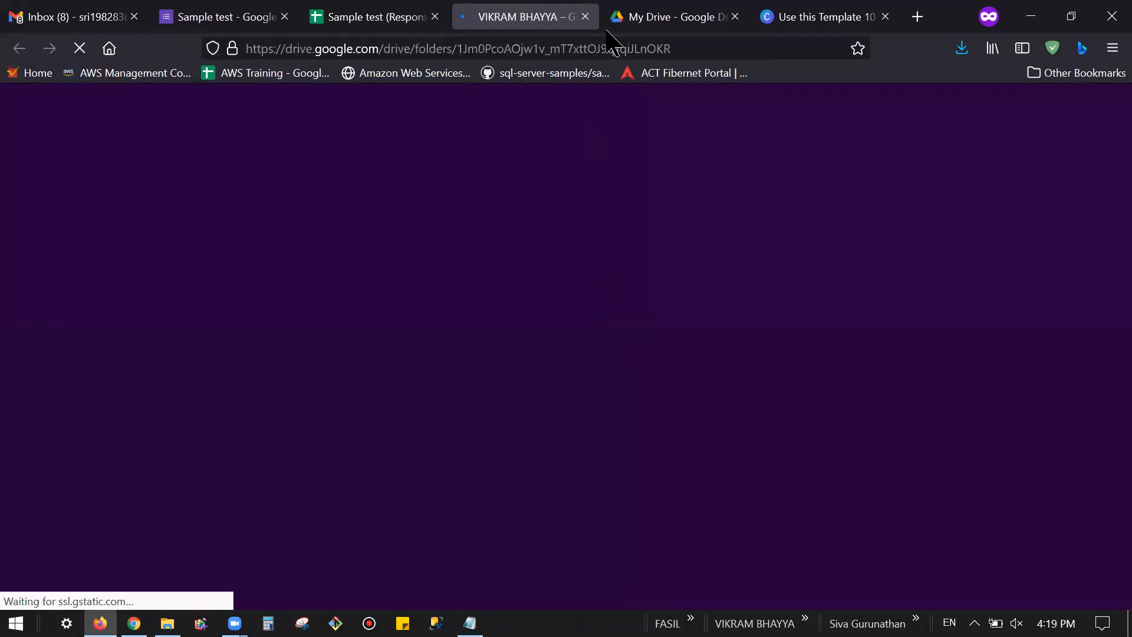
{"action": "left_click", "coordinate": [585, 16]}
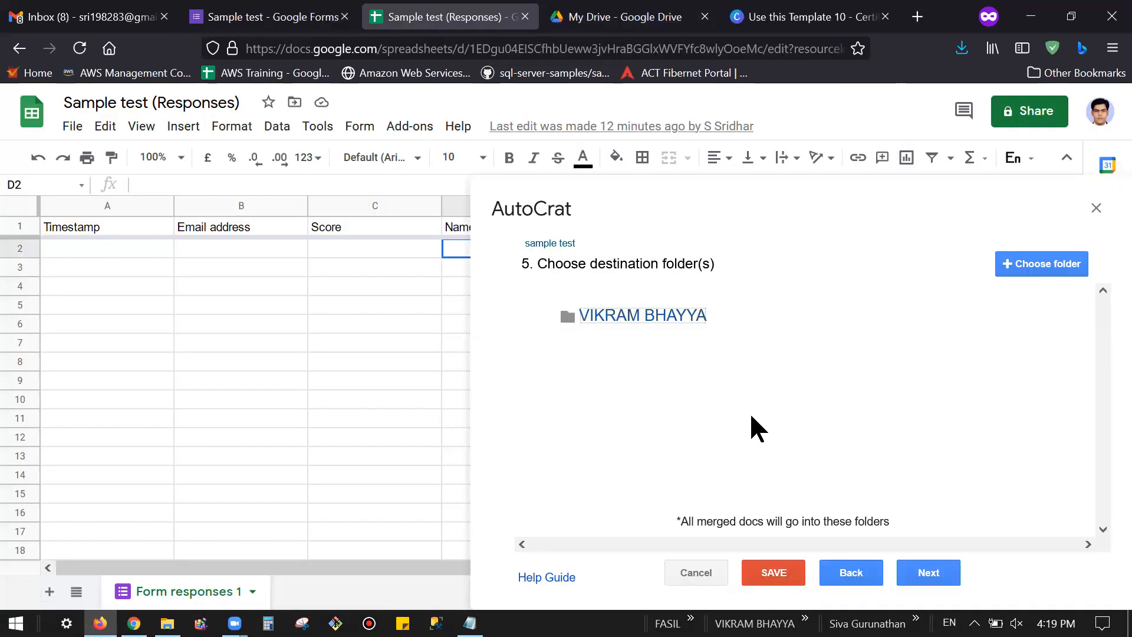
Step: Add eCERTIFICATES as destination folder and delete the original folder
{"action": "left_click", "coordinate": [1014, 262]}
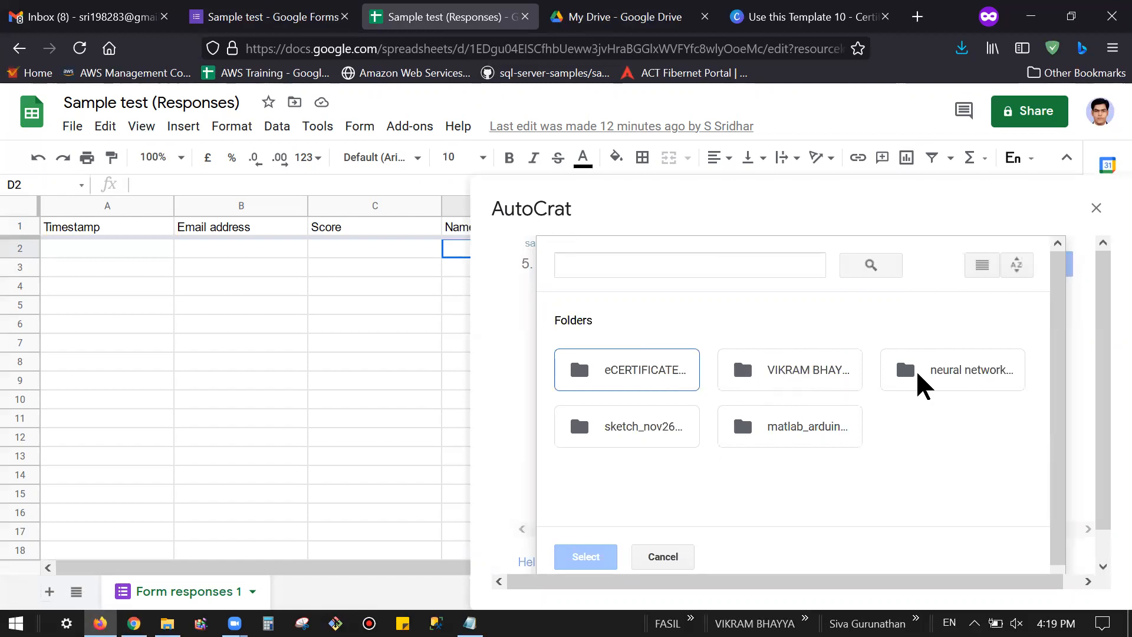
{"action": "left_click", "coordinate": [631, 379]}
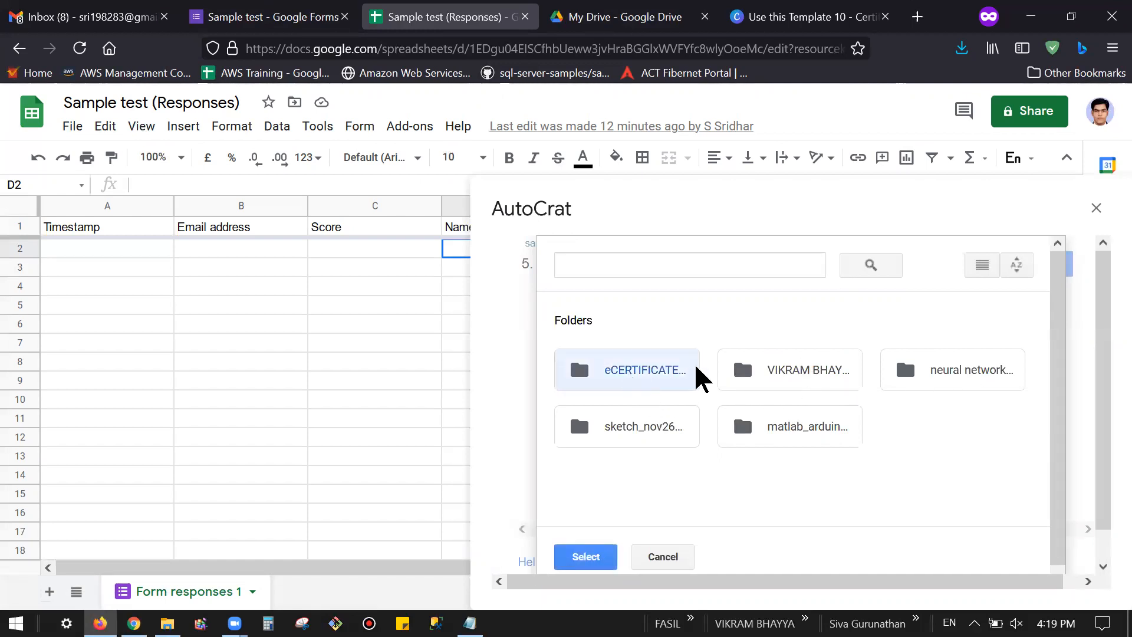
{"action": "left_click", "coordinate": [583, 559]}
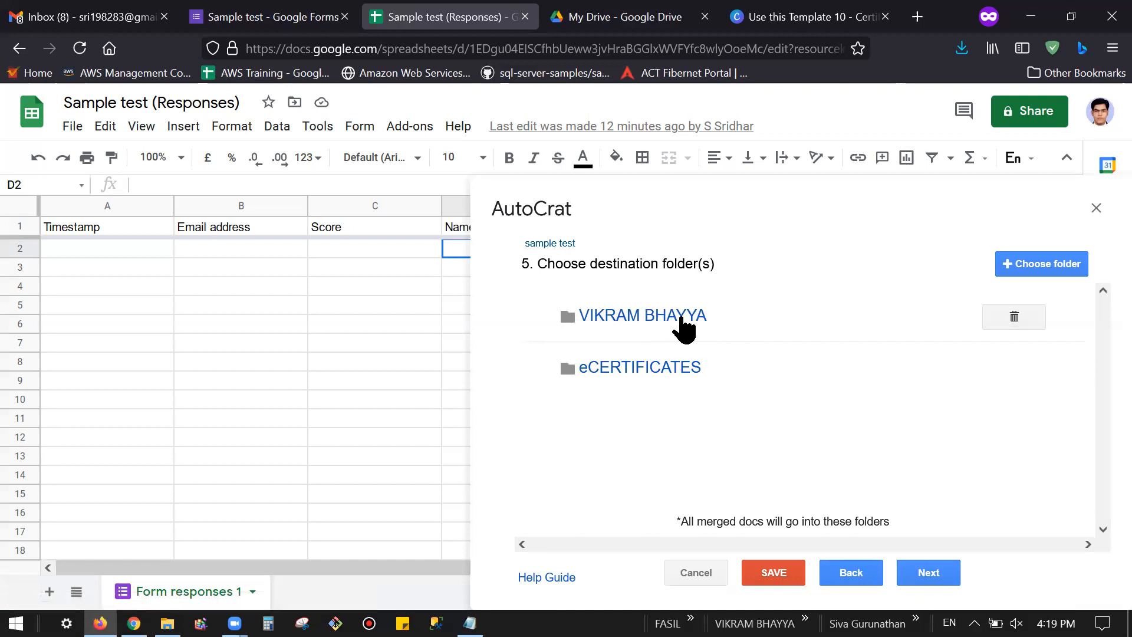
{"action": "left_click", "coordinate": [987, 319]}
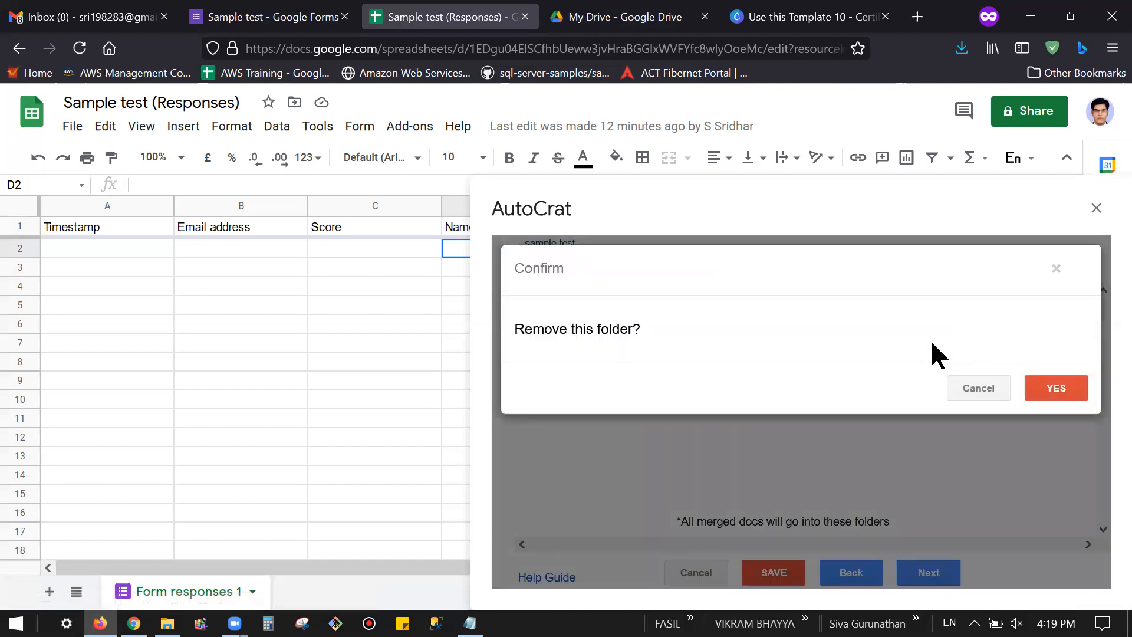
{"action": "left_click", "coordinate": [1050, 390]}
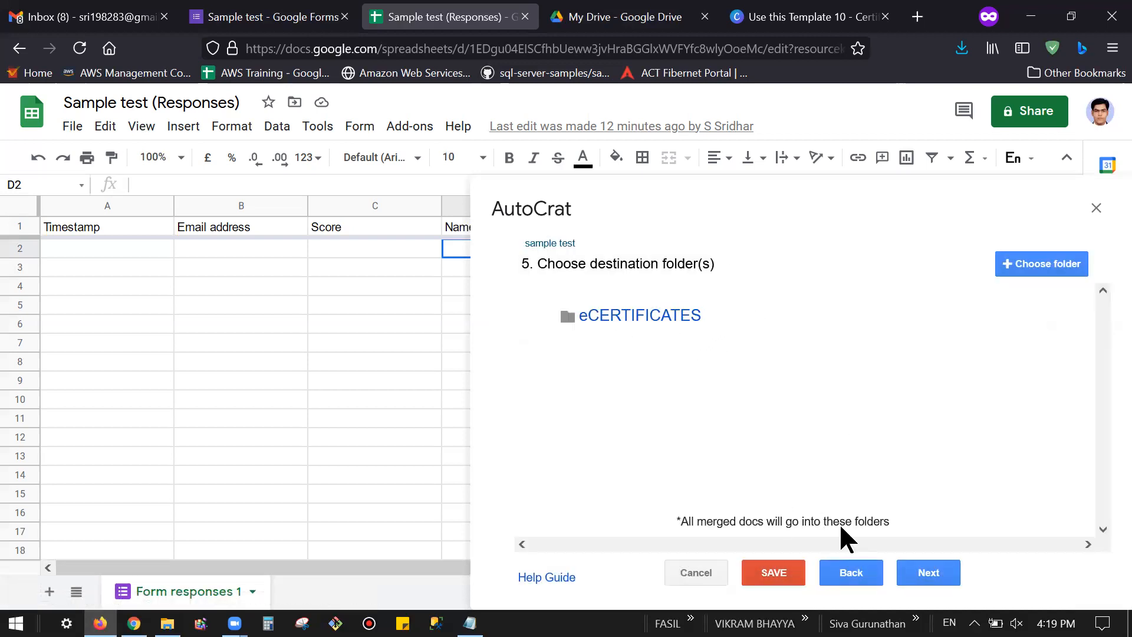
{"action": "left_click", "coordinate": [942, 576]}
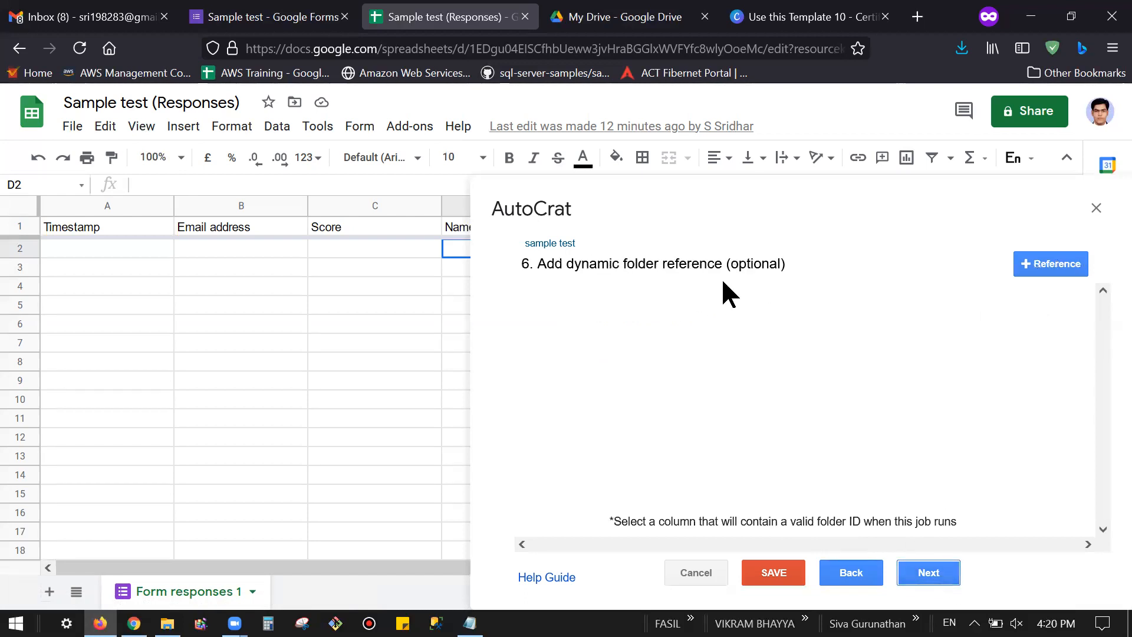
Step: Skip steps 6 and 7, then share docs as PDF with collaborator re-sharing set to No
{"action": "left_click", "coordinate": [942, 578]}
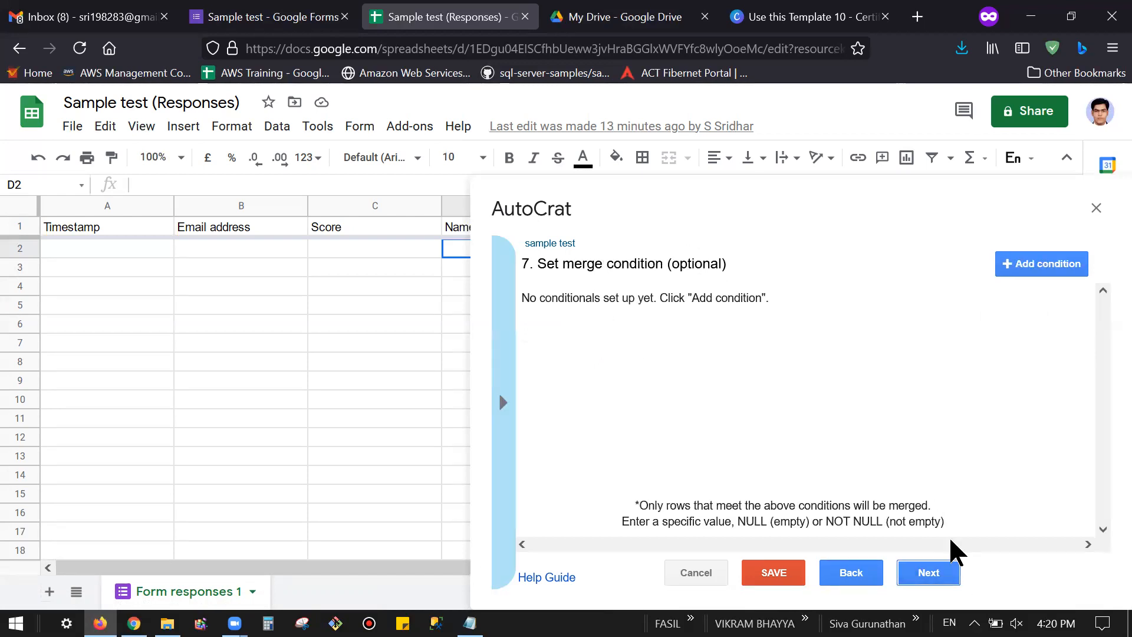
{"action": "left_click", "coordinate": [953, 575]}
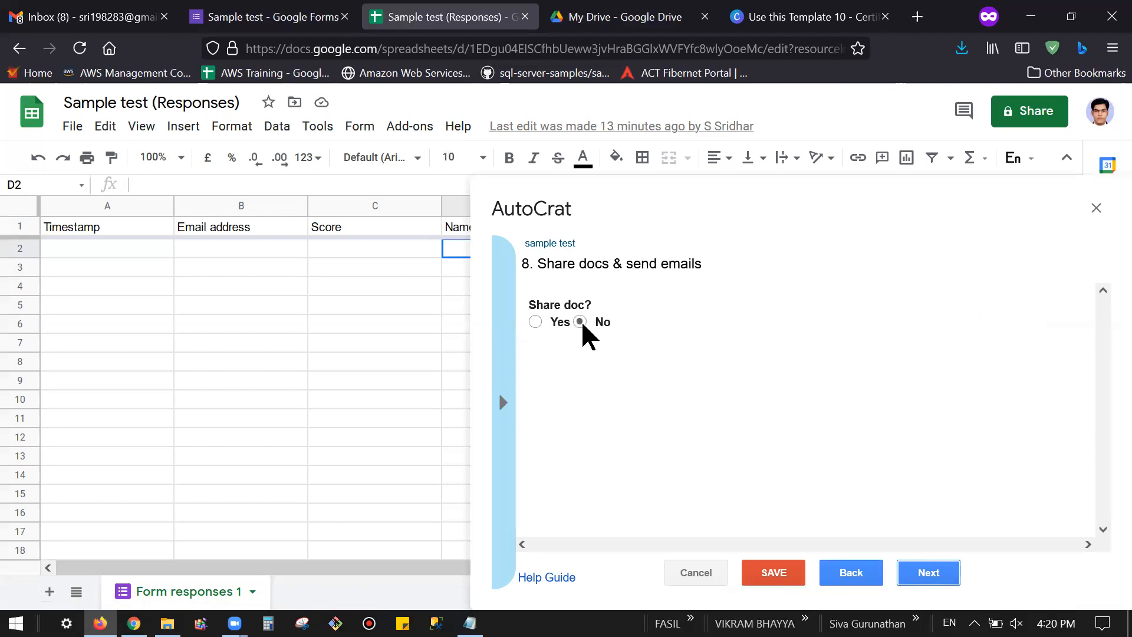
{"action": "left_click", "coordinate": [534, 321]}
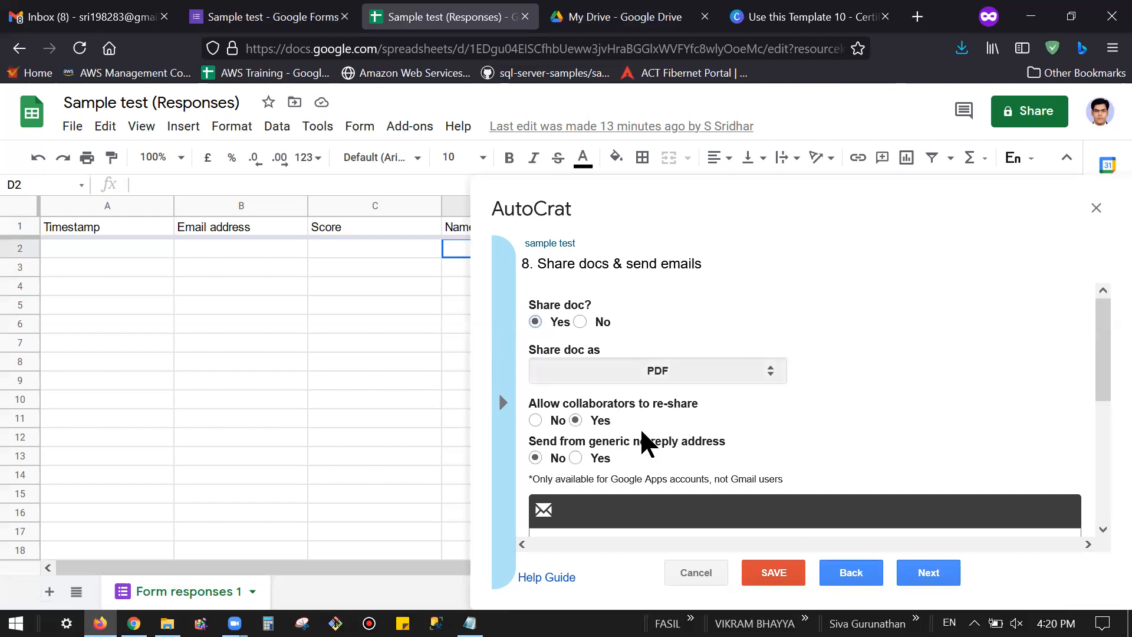
{"action": "left_click", "coordinate": [536, 419]}
Step: Inspect the email recipient field and the quiz form's questions
{"action": "scroll", "coordinate": [833, 391], "scroll_direction": "down", "scroll_amount": 5}
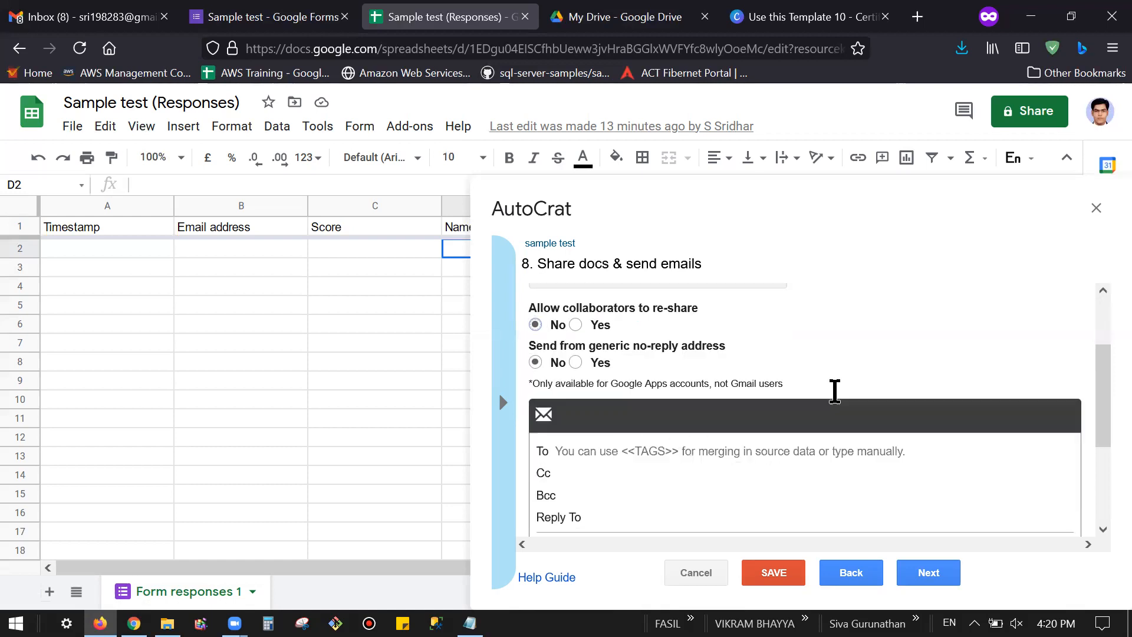
{"action": "scroll", "coordinate": [650, 379], "scroll_direction": "up", "scroll_amount": 1}
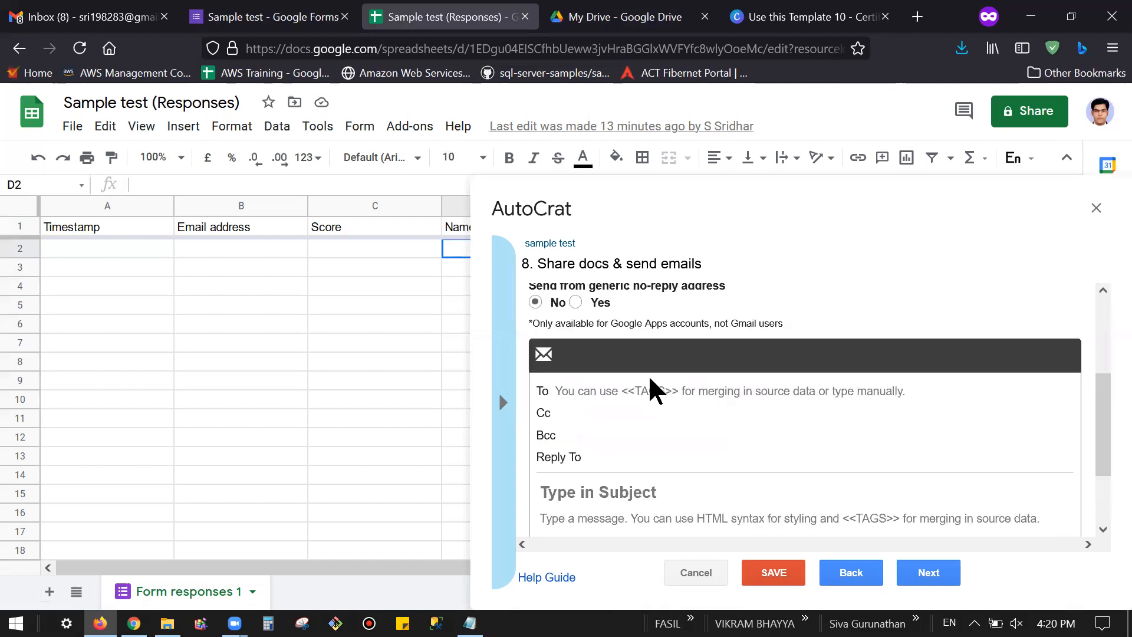
{"action": "left_click", "coordinate": [652, 389]}
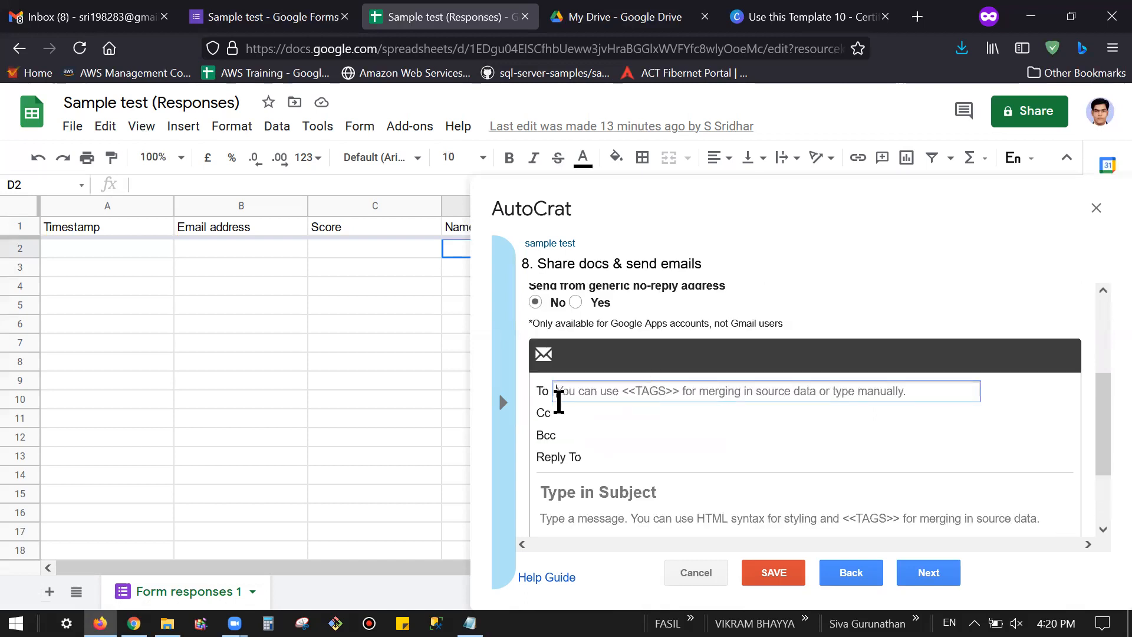
{"action": "left_click", "coordinate": [578, 413]}
{"action": "left_click", "coordinate": [604, 459]}
{"action": "left_click", "coordinate": [612, 392]}
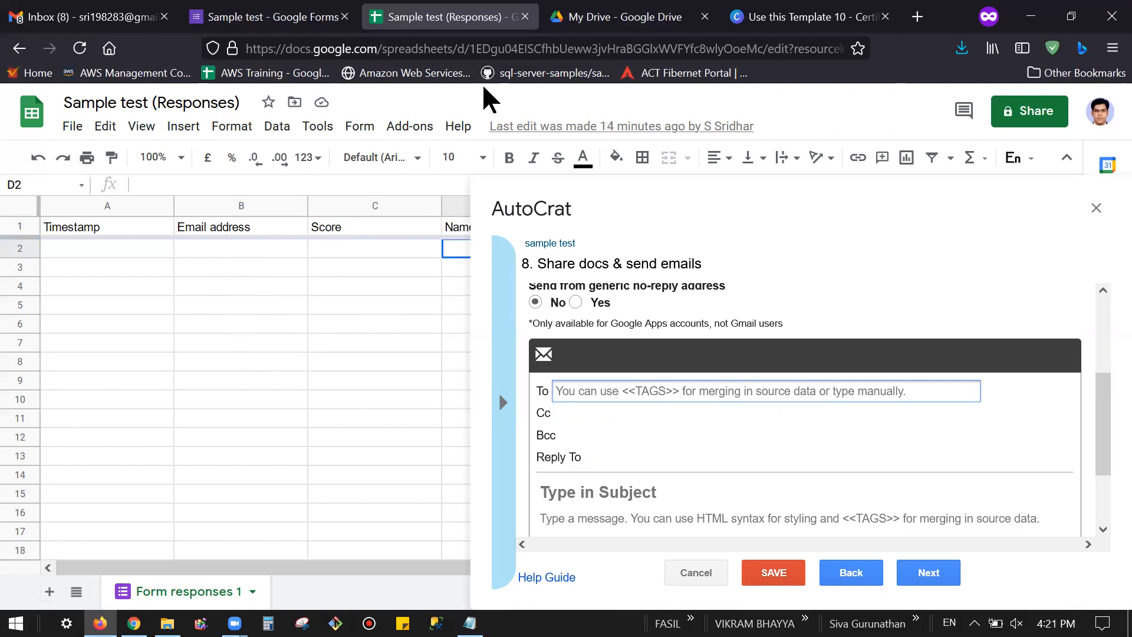
{"action": "left_click", "coordinate": [239, 22]}
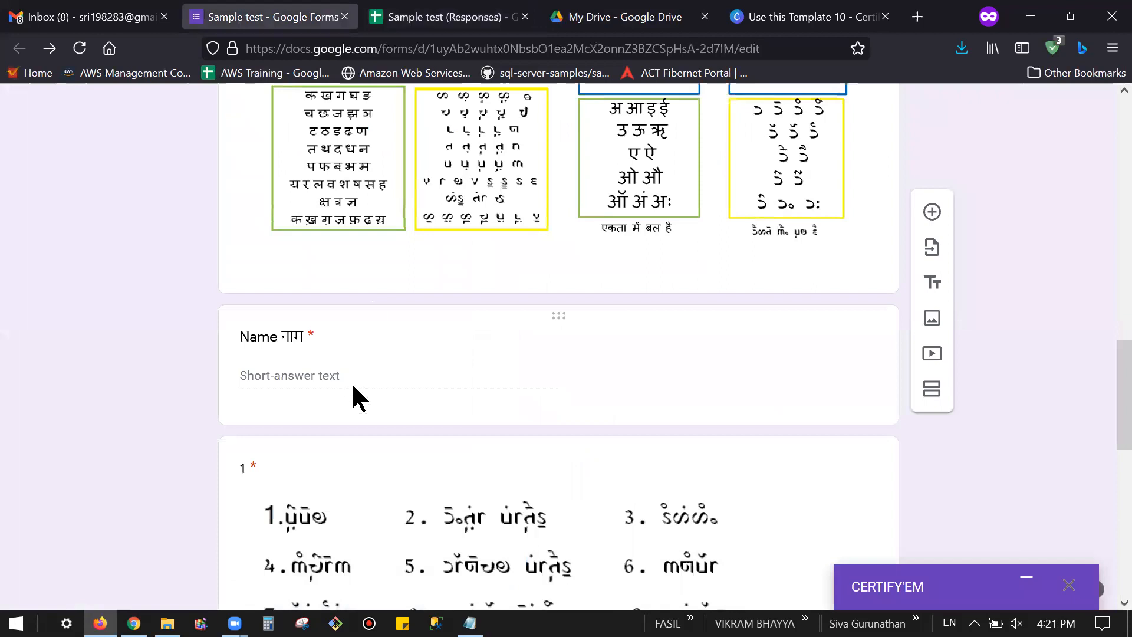
{"action": "scroll", "coordinate": [353, 384], "scroll_direction": "up", "scroll_amount": 3}
{"action": "scroll", "coordinate": [340, 401], "scroll_direction": "up", "scroll_amount": 10}
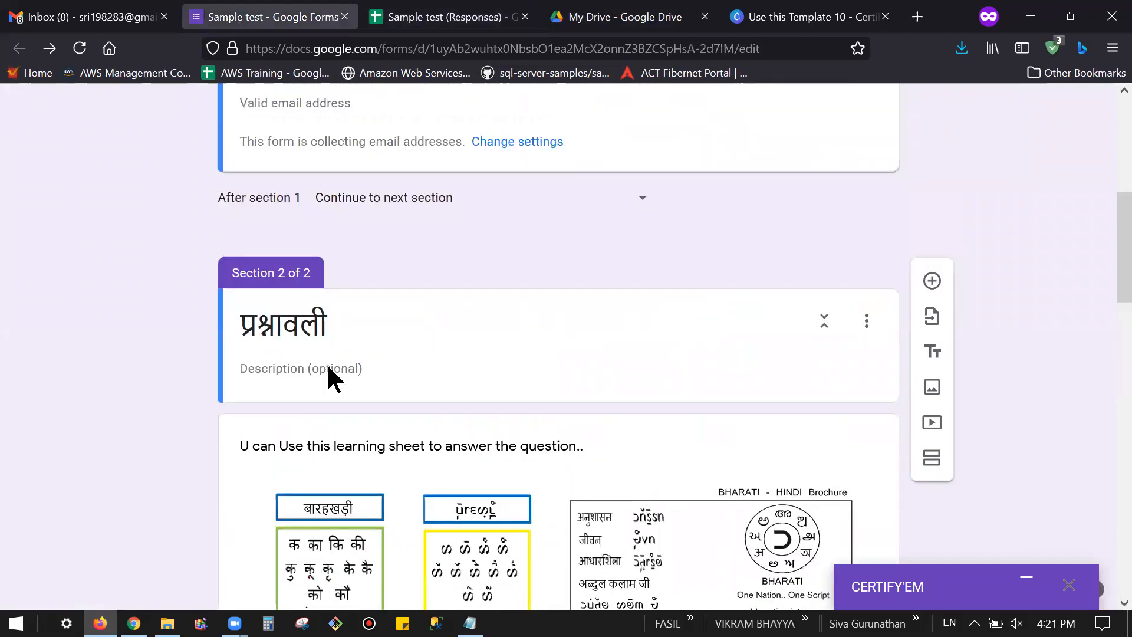
{"action": "left_click", "coordinate": [391, 22]}
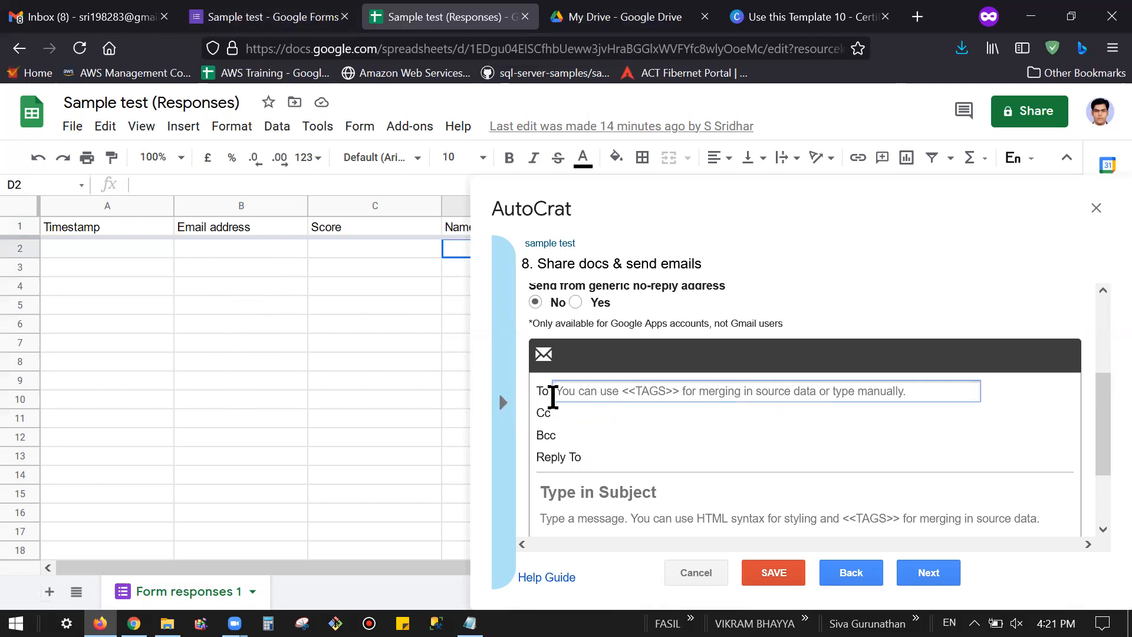
Step: Paste the copied <<Email address>> tag into the email To field
{"action": "left_click", "coordinate": [504, 409]}
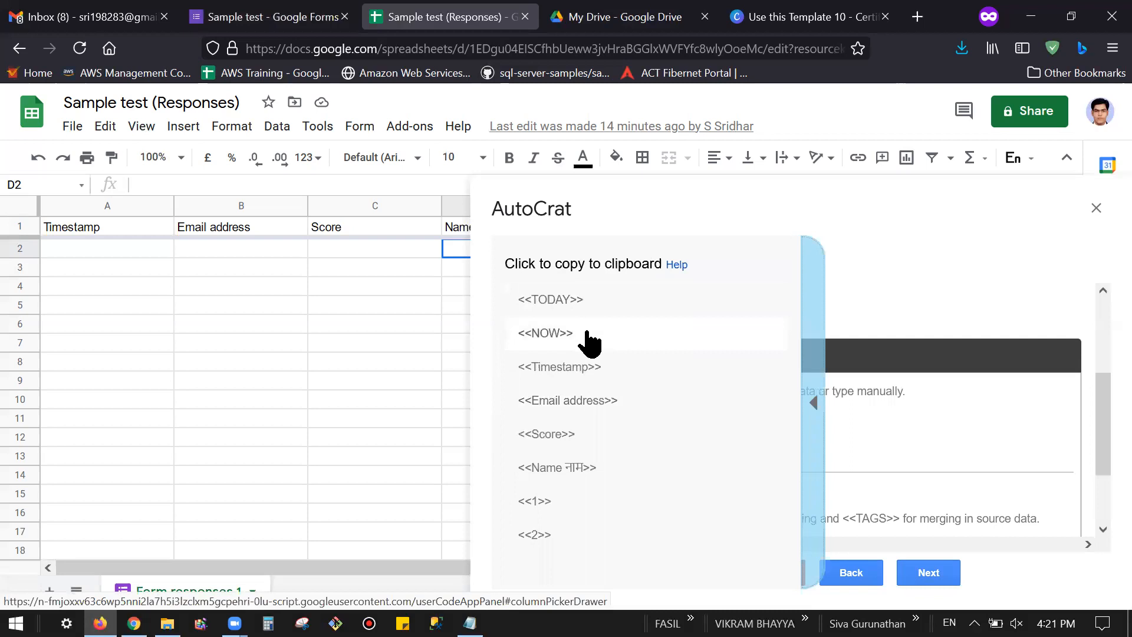
{"action": "left_click", "coordinate": [600, 407]}
{"action": "key", "text": "ctrl+c"}
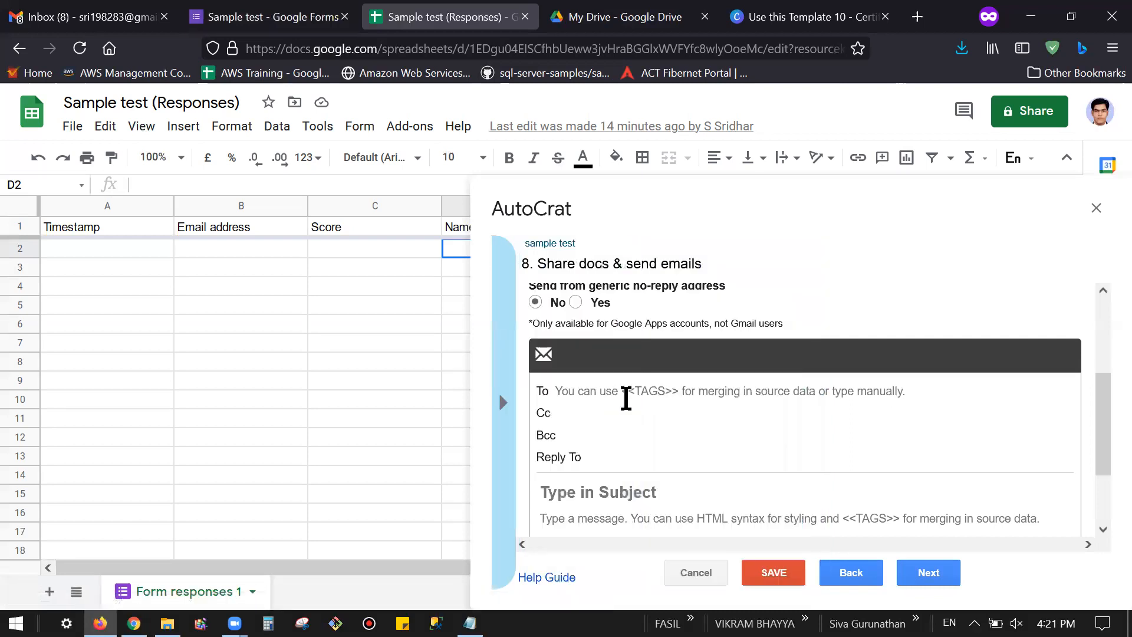
{"action": "left_click", "coordinate": [591, 390]}
{"action": "right_click", "coordinate": [590, 390]}
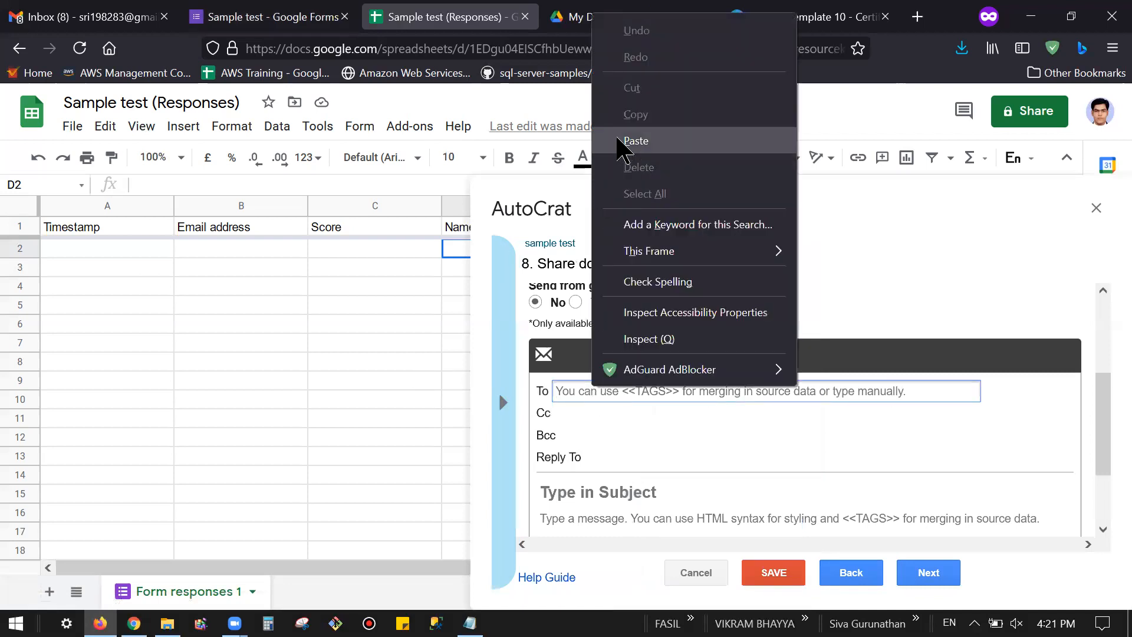
{"action": "left_click", "coordinate": [617, 142]}
{"action": "scroll", "coordinate": [683, 395], "scroll_direction": "down", "scroll_amount": 2}
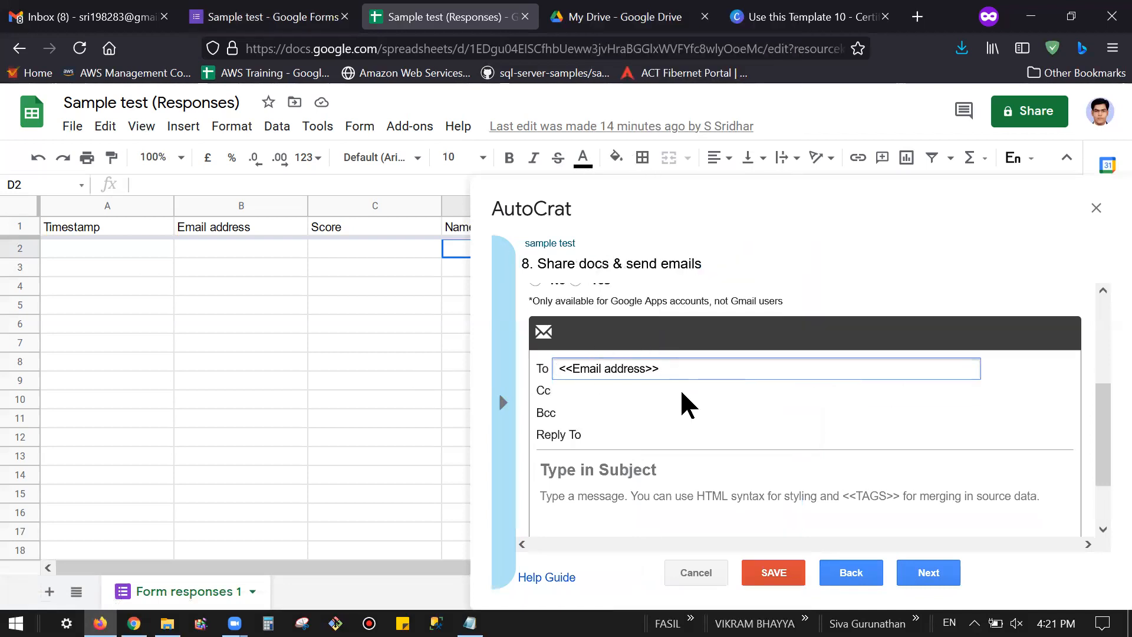
Step: Write the email subject 'Certificate of Participation on Sample test' with date 20.06.2021
{"action": "left_click", "coordinate": [640, 415]}
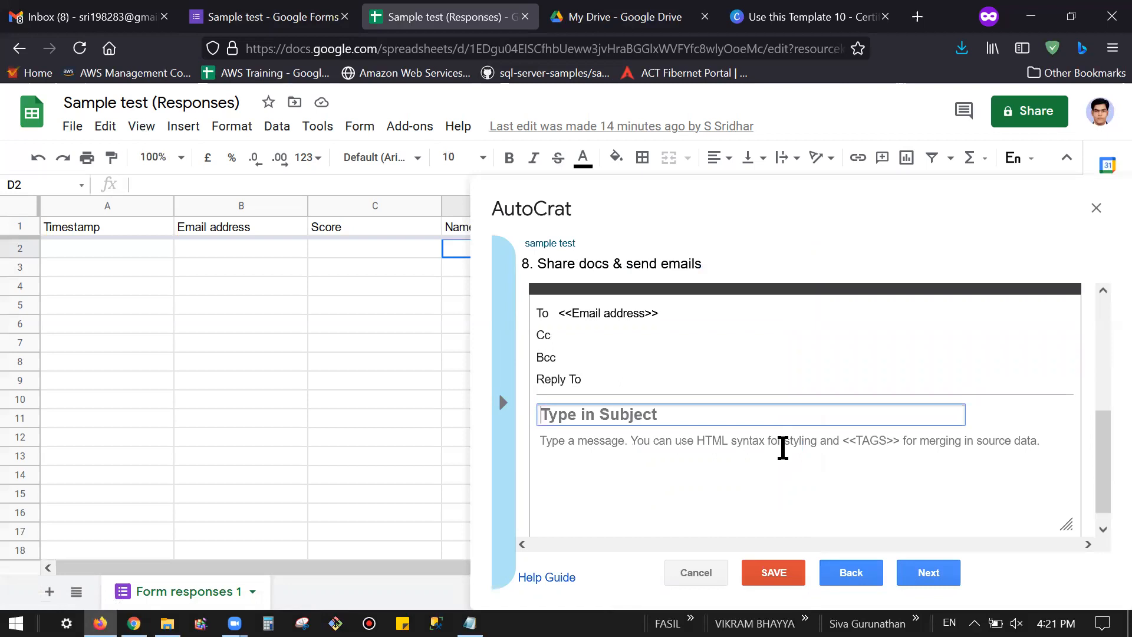
{"action": "type", "text": "Certigi"}
{"action": "key", "text": "BackSpace"}
{"action": "key", "text": "BackSpace"}
{"action": "type", "text": "ficate of Participation on Sam"}
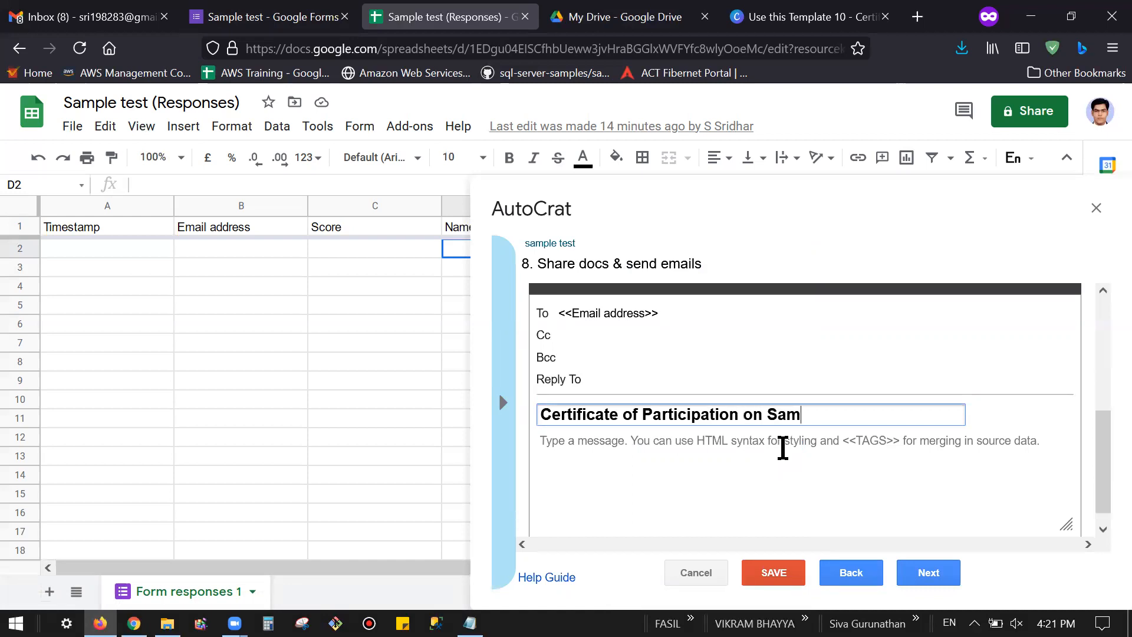
{"action": "type", "text": "ple test on"}
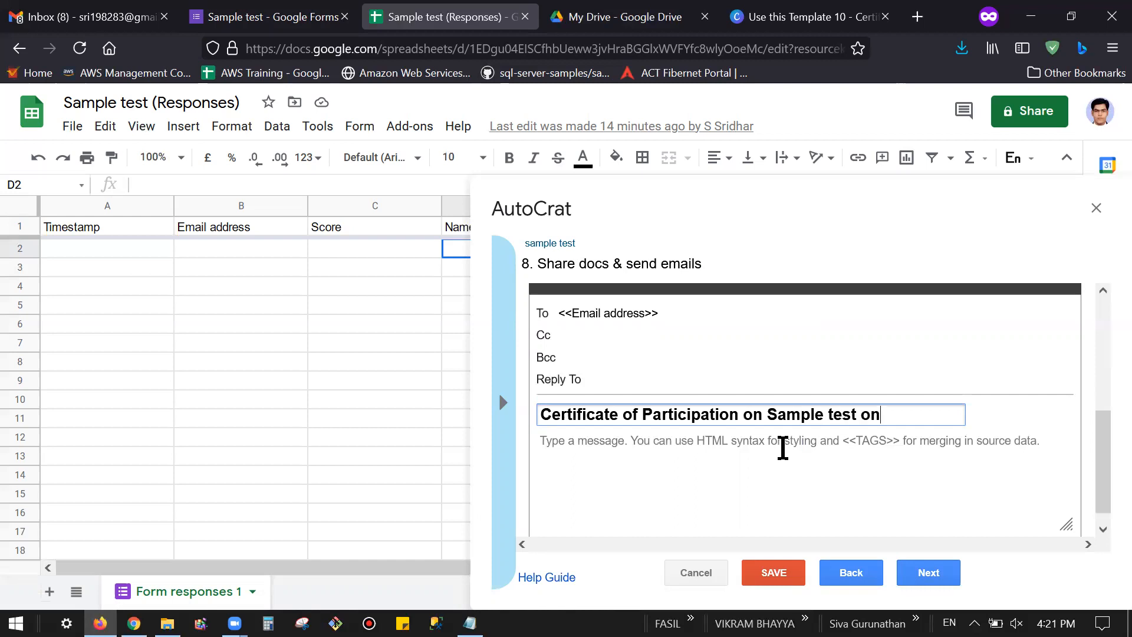
{"action": "key", "text": "BackSpace"}
{"action": "key", "text": "BackSpace"}
{"action": "type", "text": "20.06.2021"}
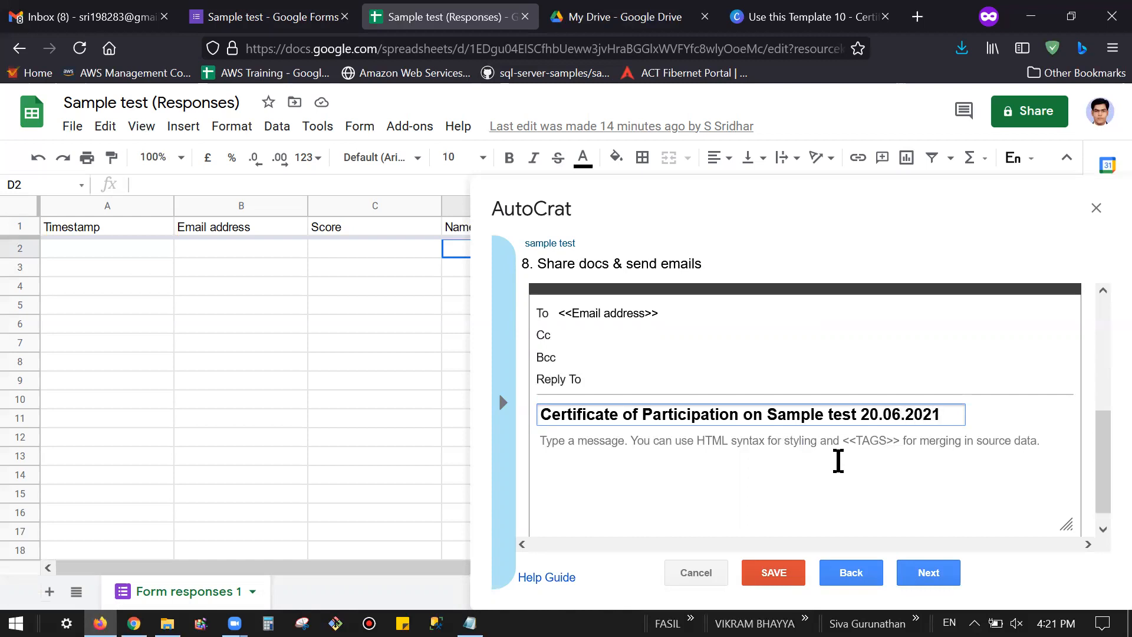
Step: Enter the message body 'Thankyou for participation' and go to the trigger settings
{"action": "left_click", "coordinate": [655, 457]}
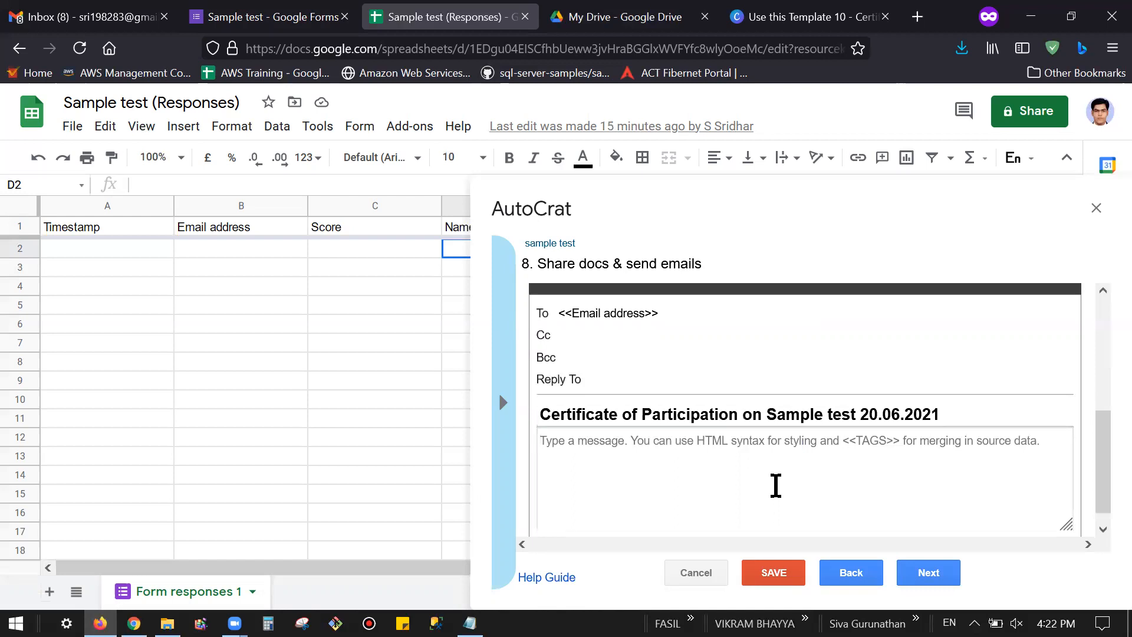
{"action": "type", "text": "Thankyou for participation."}
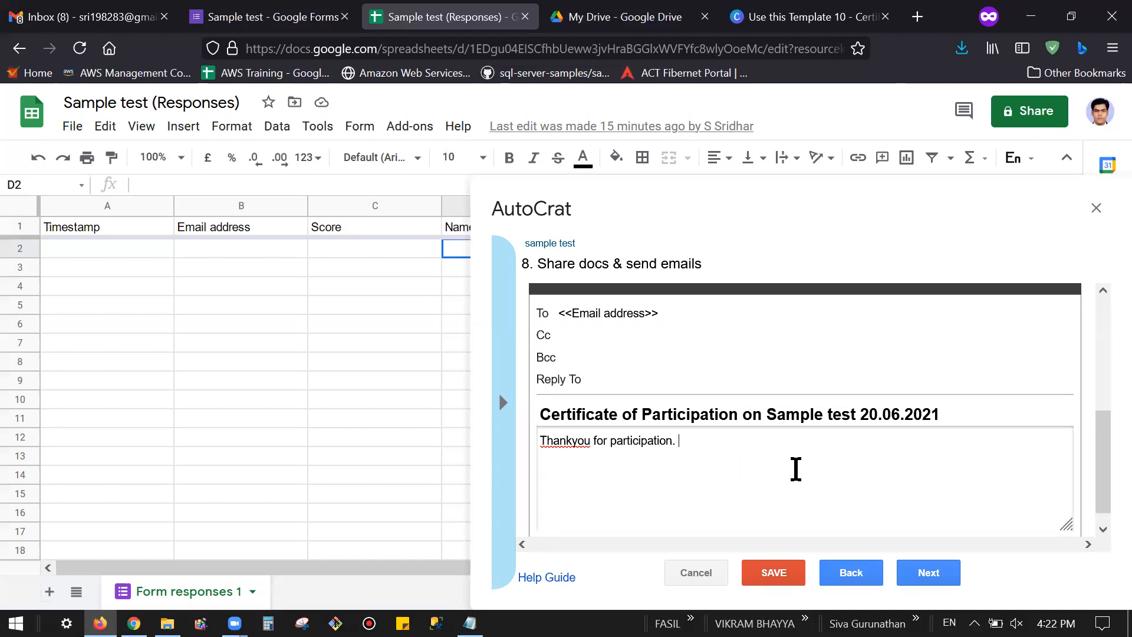
{"action": "left_click", "coordinate": [929, 574]}
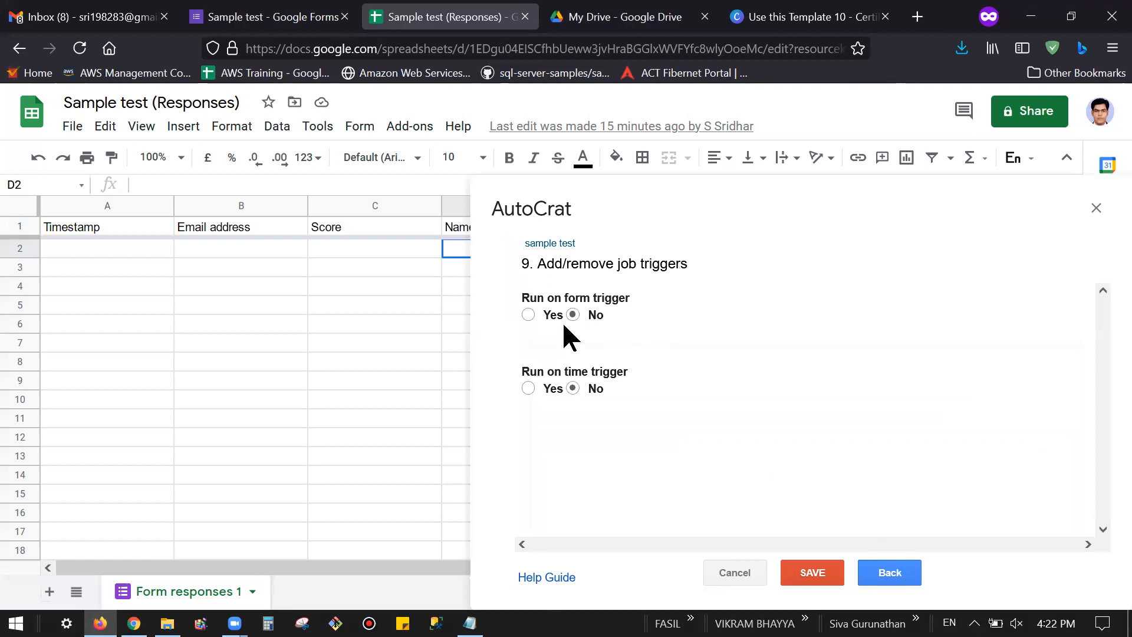
Step: Set Run on form trigger to Yes and approve enabling form triggers
{"action": "left_click", "coordinate": [528, 314]}
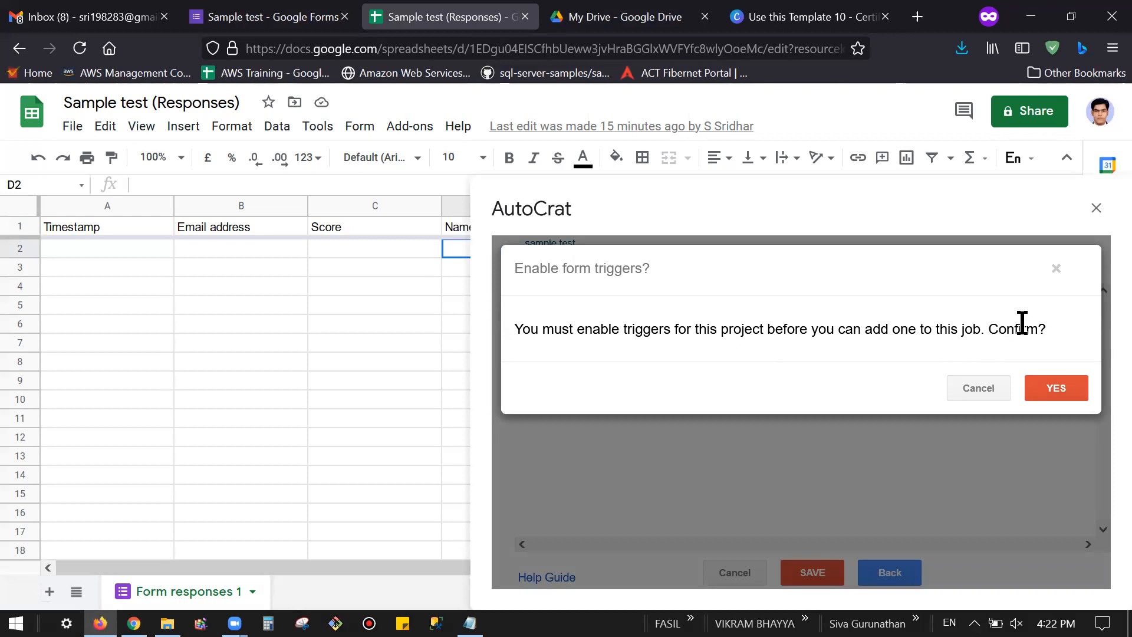
{"action": "left_click", "coordinate": [994, 383]}
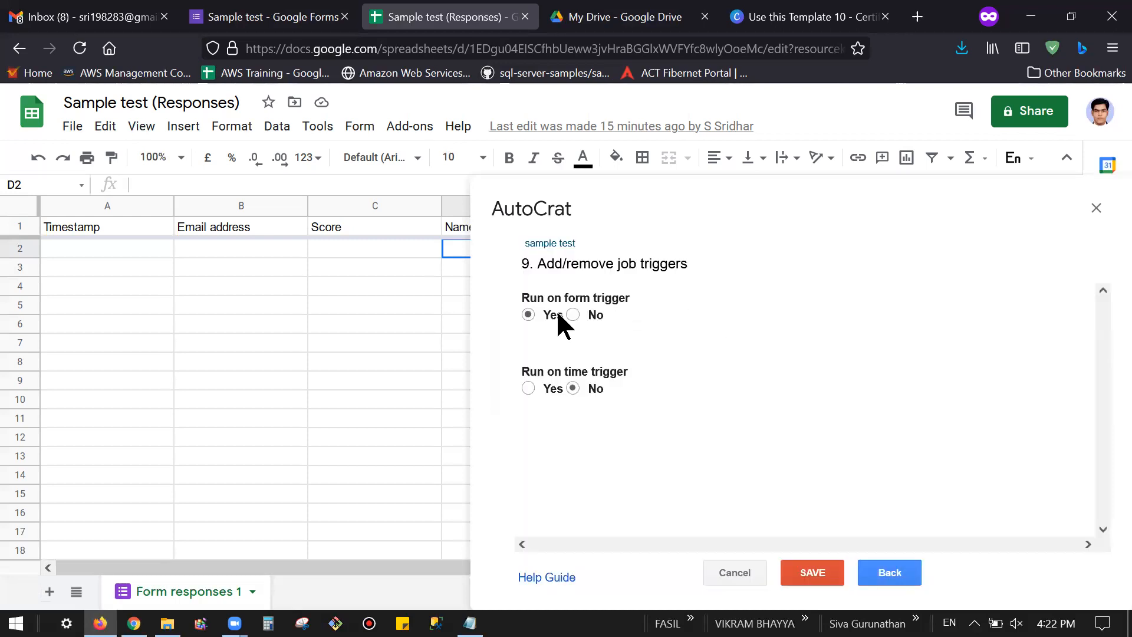
{"action": "left_click", "coordinate": [573, 315]}
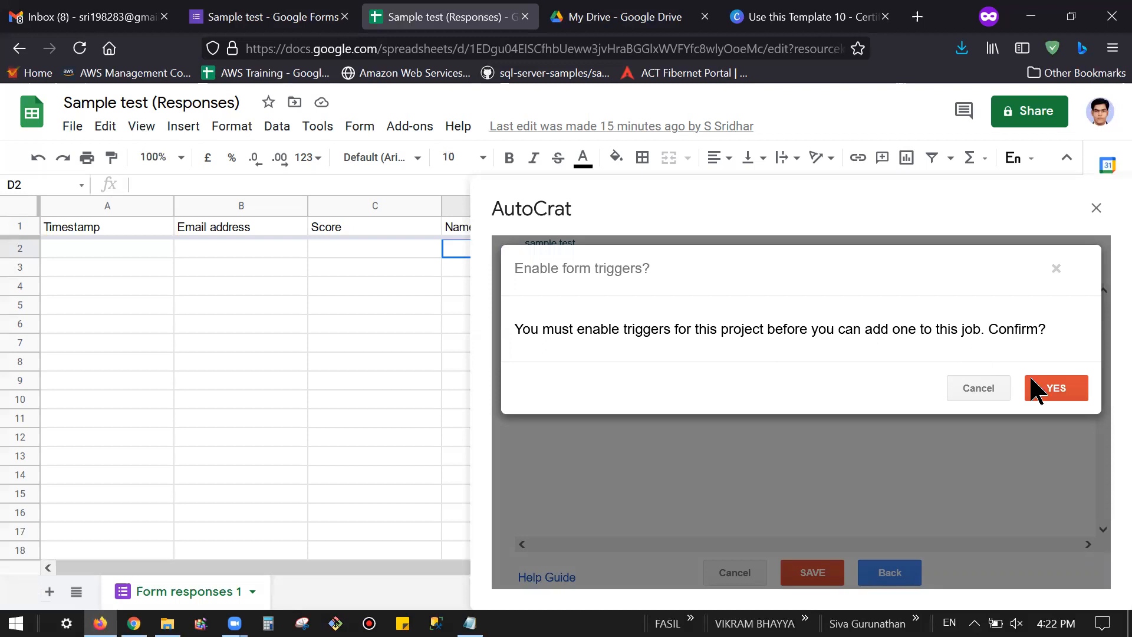
{"action": "left_click", "coordinate": [1055, 391]}
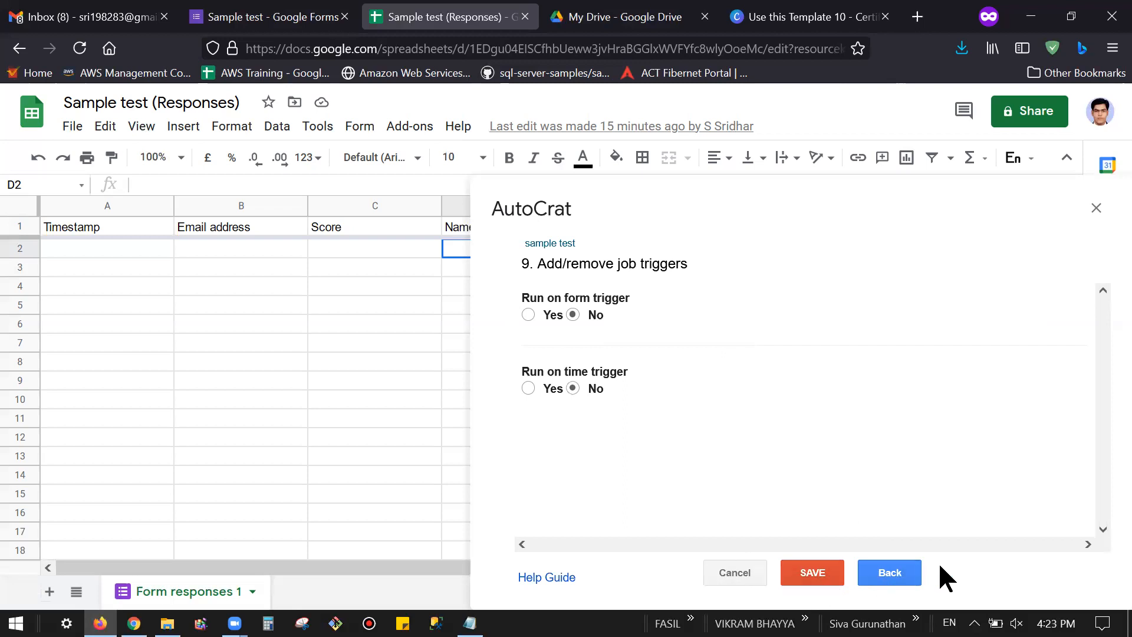
Step: Save the 'sample test' job, close the AutoCrat sidebar, and go to the Sample test form tab
{"action": "left_click", "coordinate": [807, 575]}
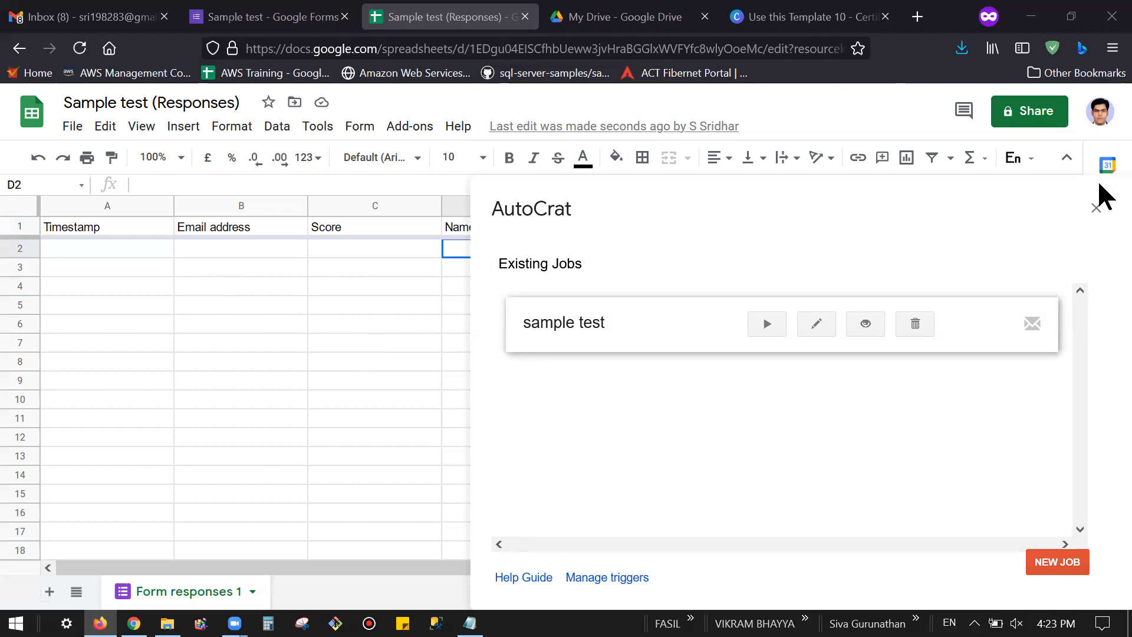
{"action": "left_click", "coordinate": [1095, 208]}
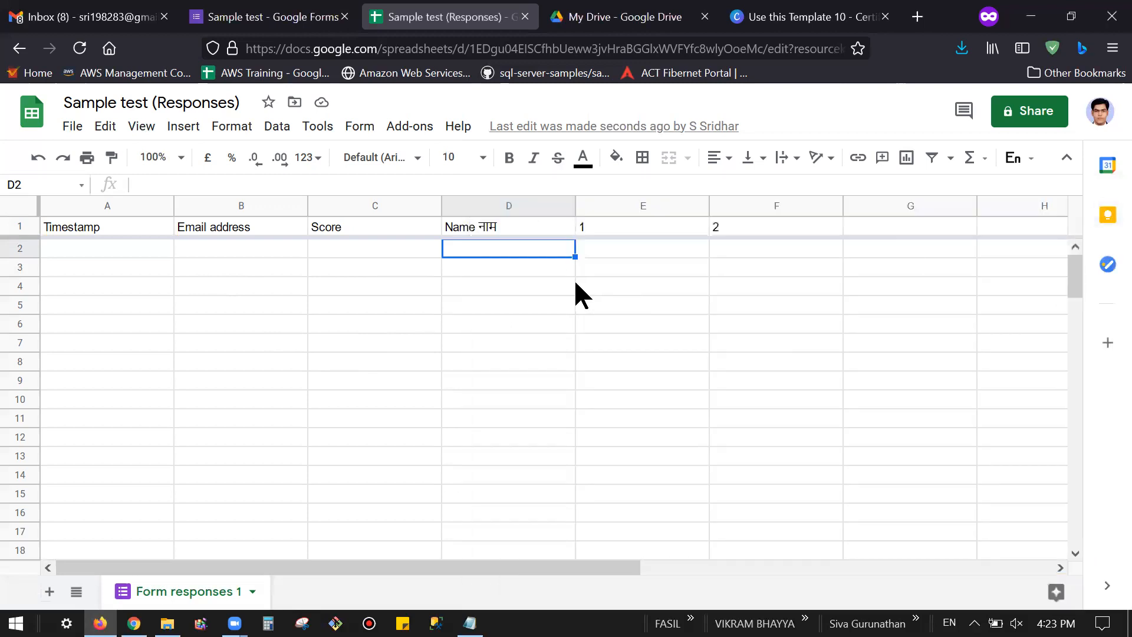
{"action": "left_click", "coordinate": [410, 135]}
{"action": "mouse_move", "coordinate": [443, 203]}
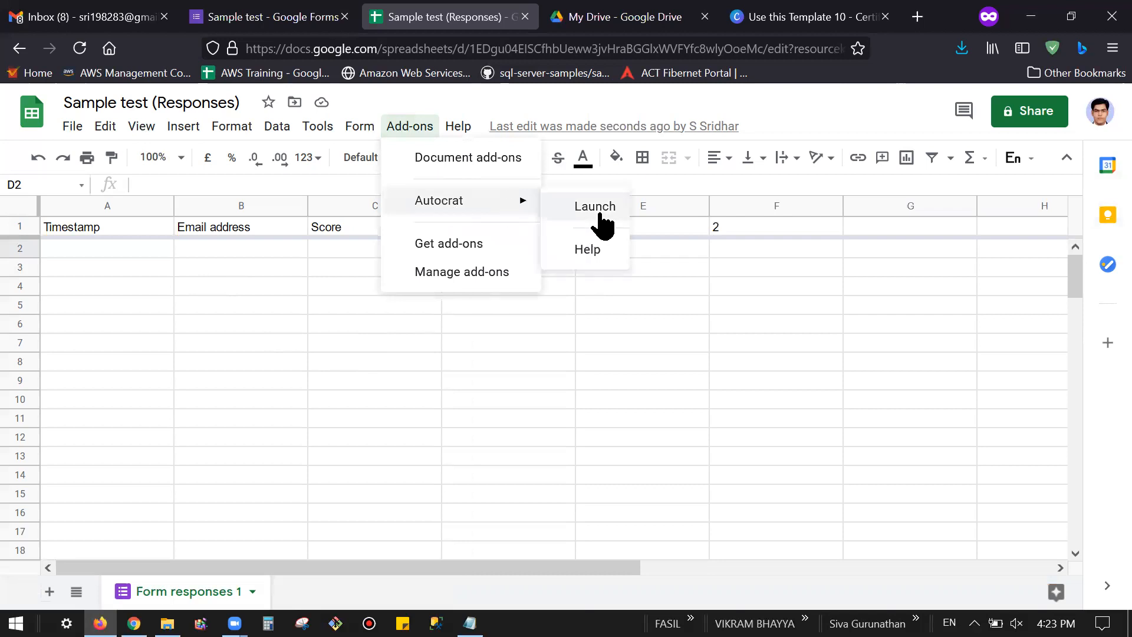
{"action": "left_click", "coordinate": [712, 418]}
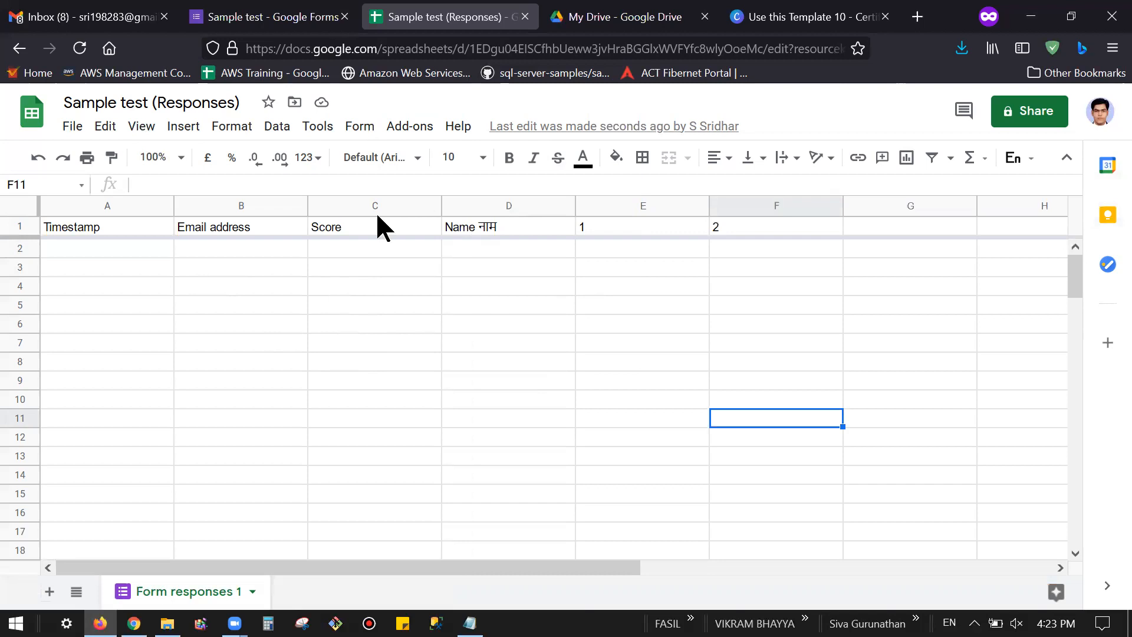
{"action": "left_click", "coordinate": [286, 16]}
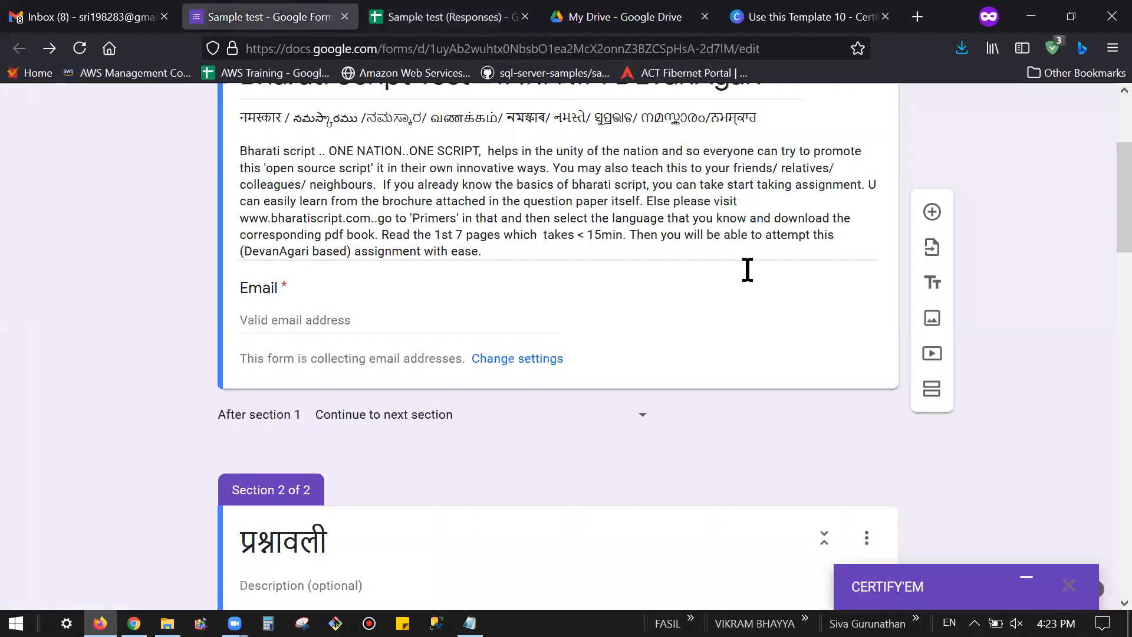
Step: Scroll to the top of the Bharati Script Test form and switch back to the Sample test (Responses) sheet
{"action": "scroll", "coordinate": [717, 280], "scroll_direction": "up", "scroll_amount": 3}
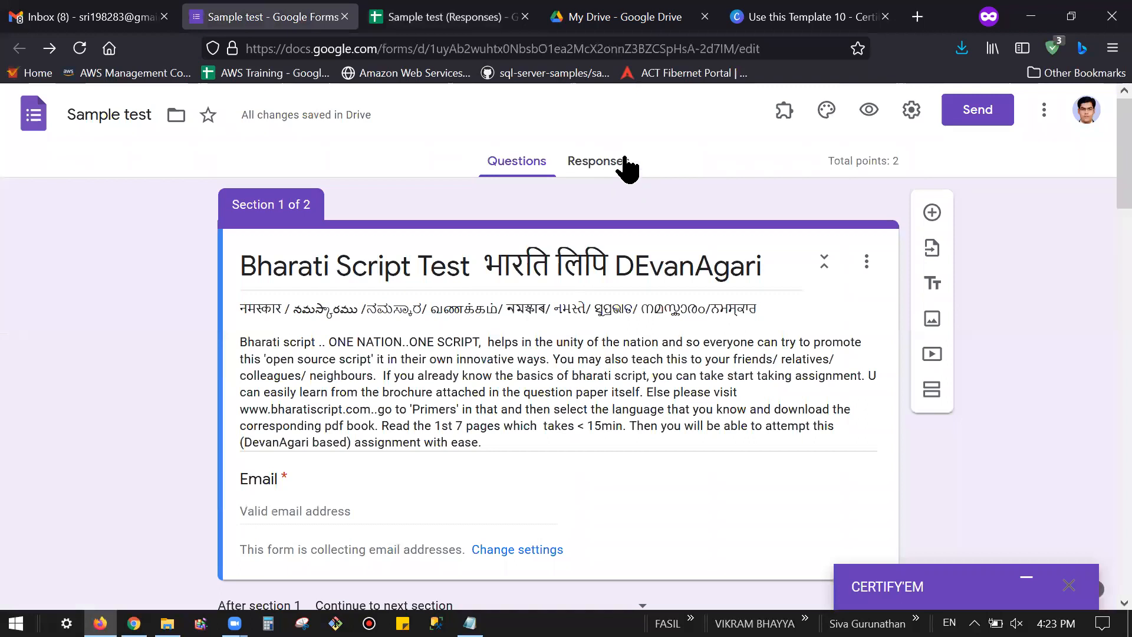
{"action": "left_click", "coordinate": [433, 17]}
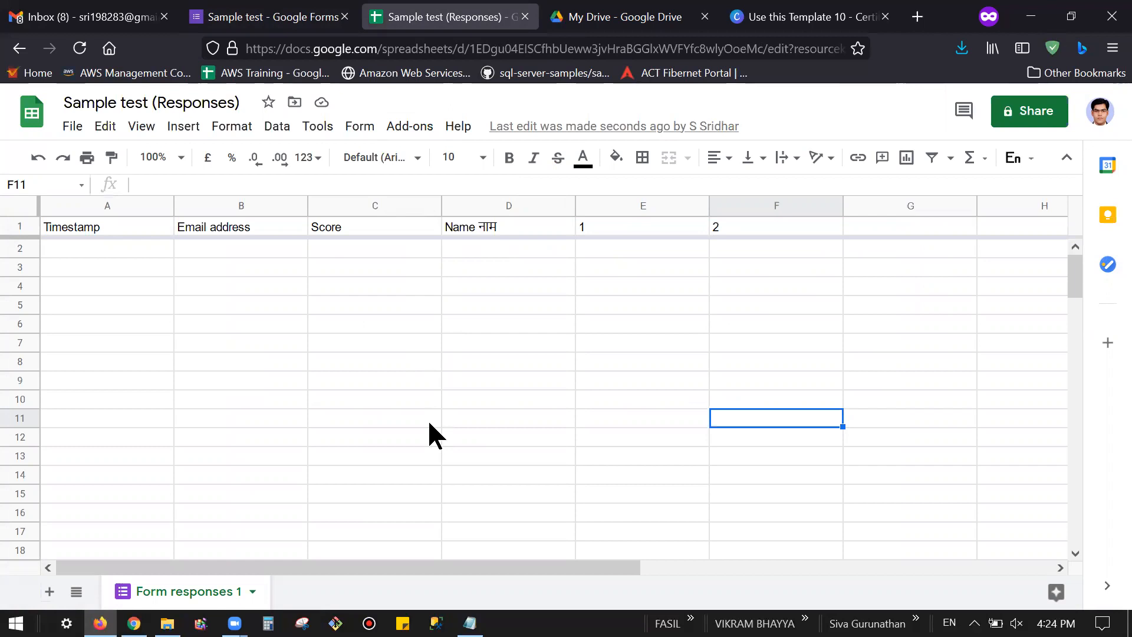
Step: Launch AutoCrat from Add-ons and run the 'sample test' merge job
{"action": "left_click", "coordinate": [398, 127]}
{"action": "mouse_move", "coordinate": [527, 206]}
{"action": "left_click", "coordinate": [598, 209]}
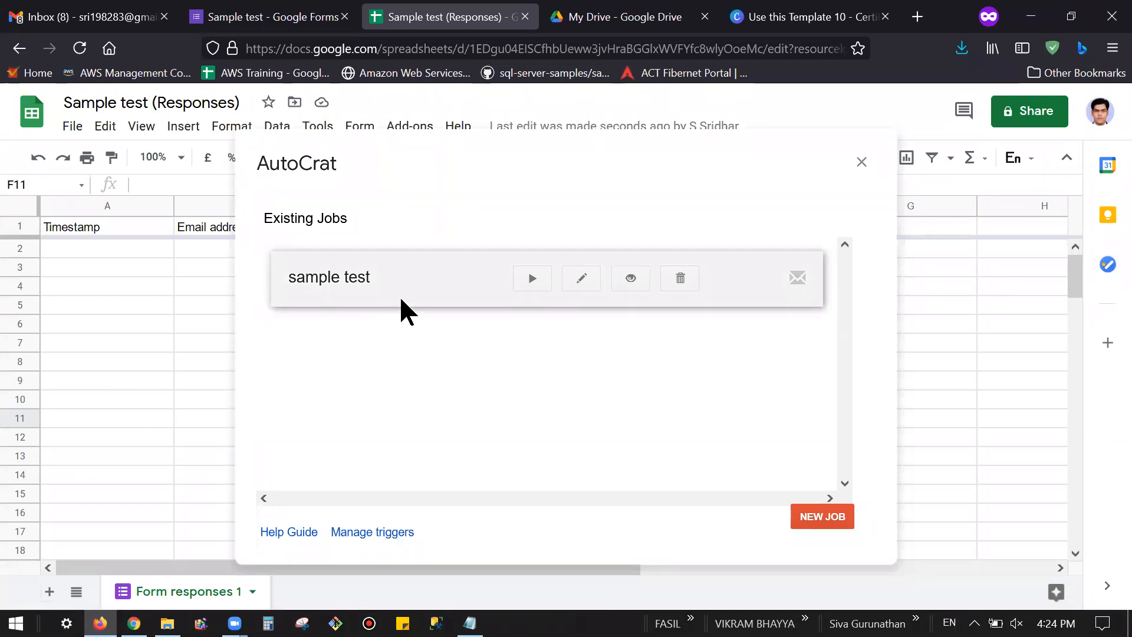
{"action": "left_click", "coordinate": [534, 278]}
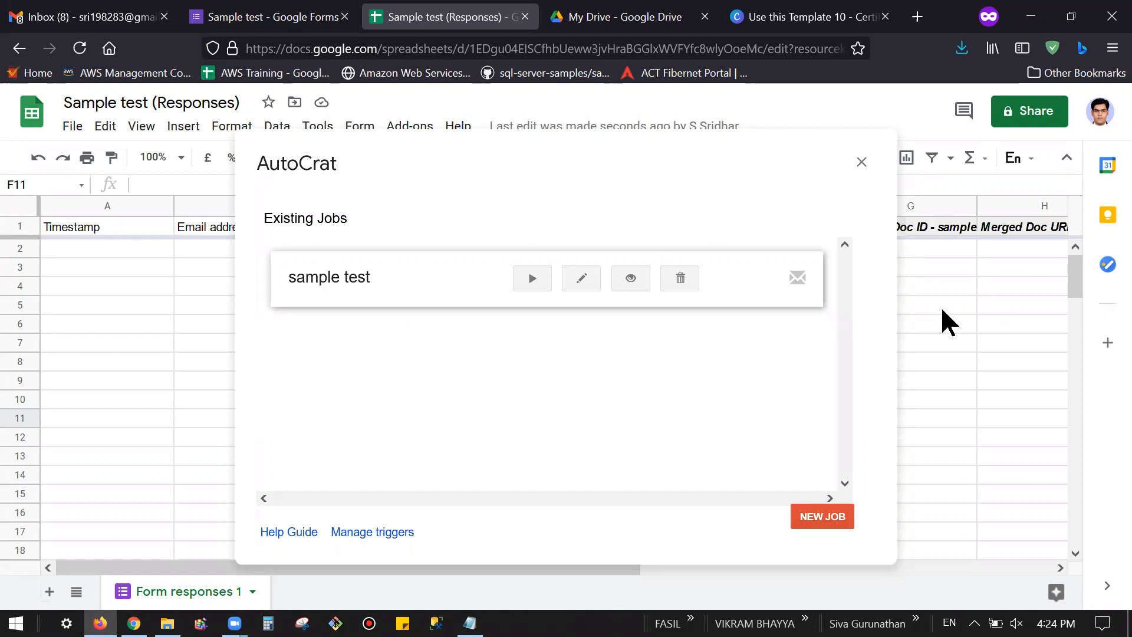
Step: Close AutoCrat and scroll across to the new Merged Doc ID, URL and link columns
{"action": "left_click", "coordinate": [862, 161]}
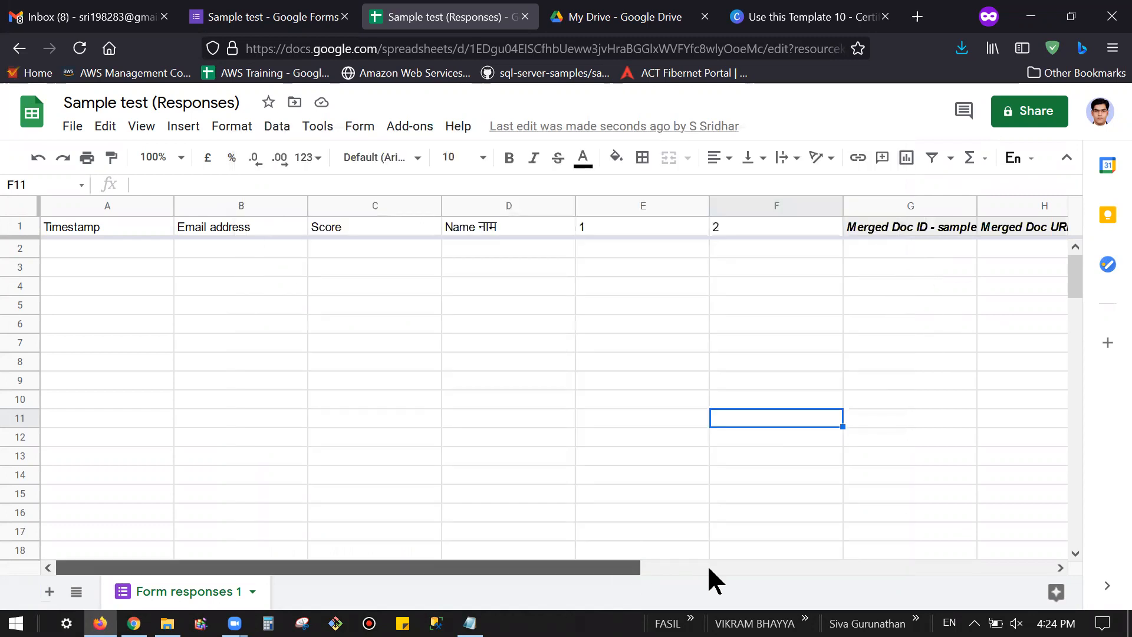
{"action": "left_click_drag", "start_coordinate": [766, 575], "coordinate": [892, 261]}
{"action": "scroll", "coordinate": [766, 401], "scroll_direction": "right", "scroll_amount": 1}
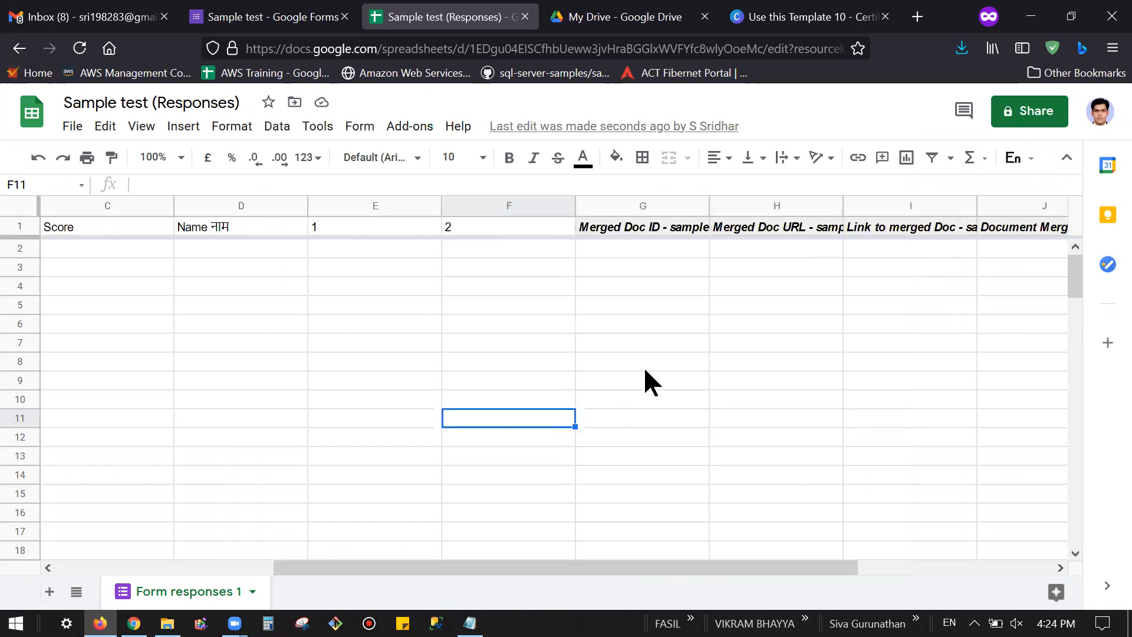
{"action": "key", "text": "Up"}
{"action": "key", "text": "Up"}
{"action": "key", "text": "Up"}
{"action": "key", "text": "Right"}
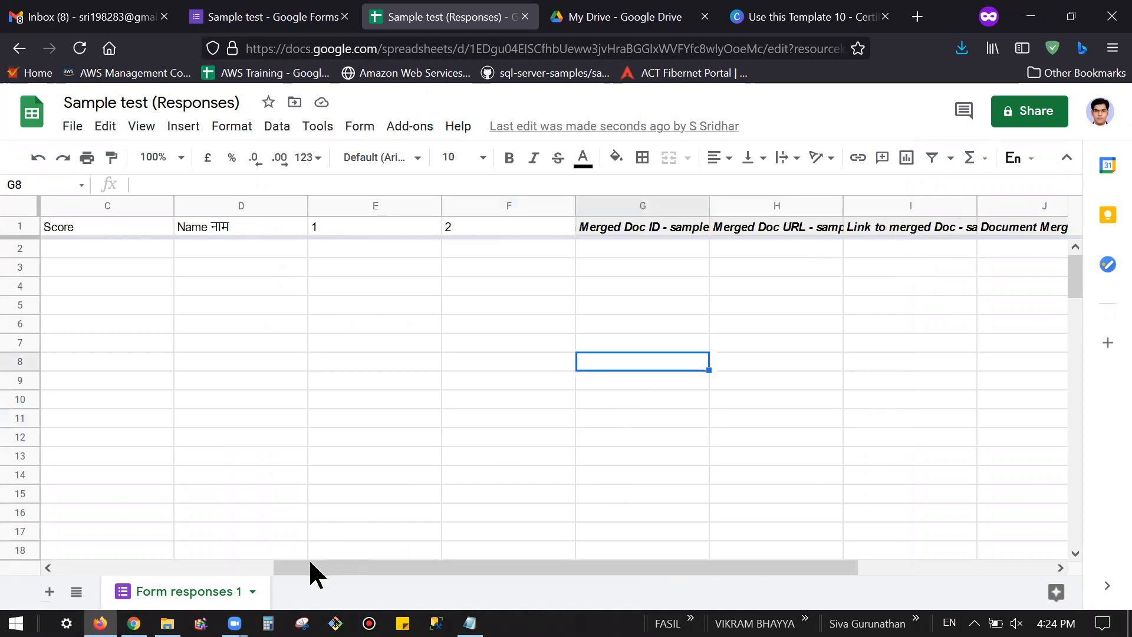
{"action": "left_click_drag", "start_coordinate": [309, 558], "coordinate": [63, 549]}
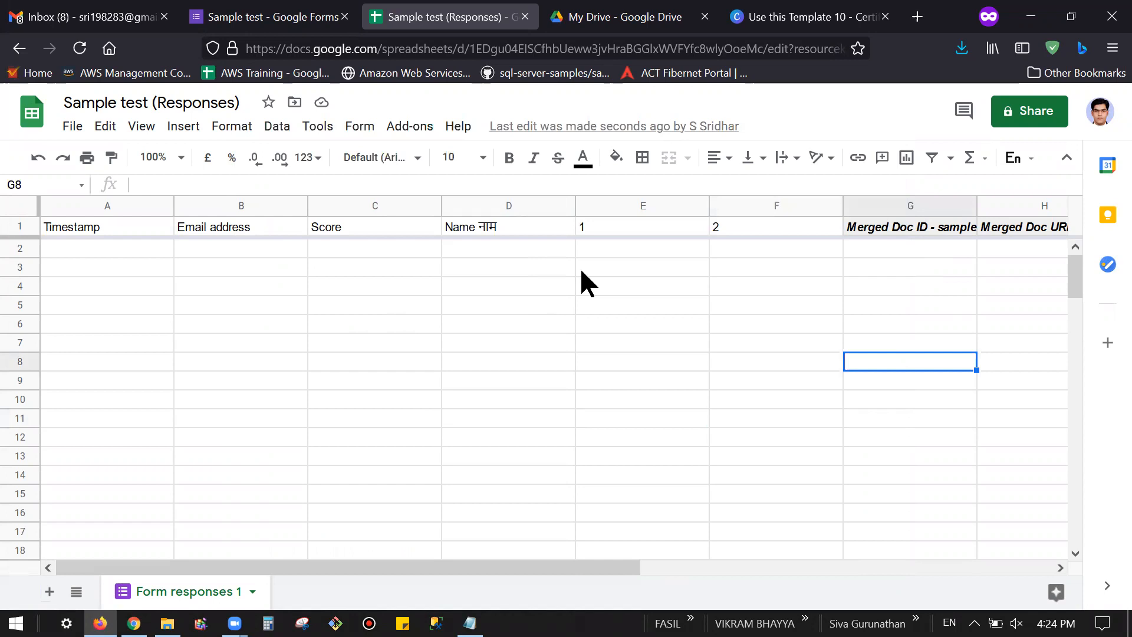
Step: Enter a test respondent's name in D2 and their e-mail address in B2
{"action": "left_click", "coordinate": [569, 250]}
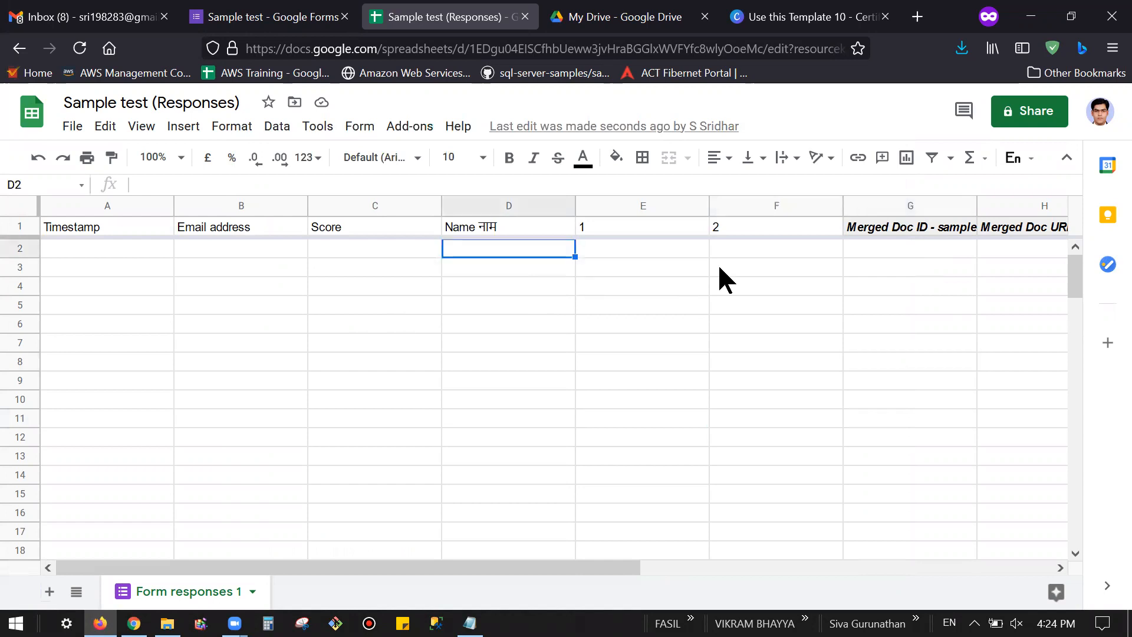
{"action": "type", "text": "Sridhar"}
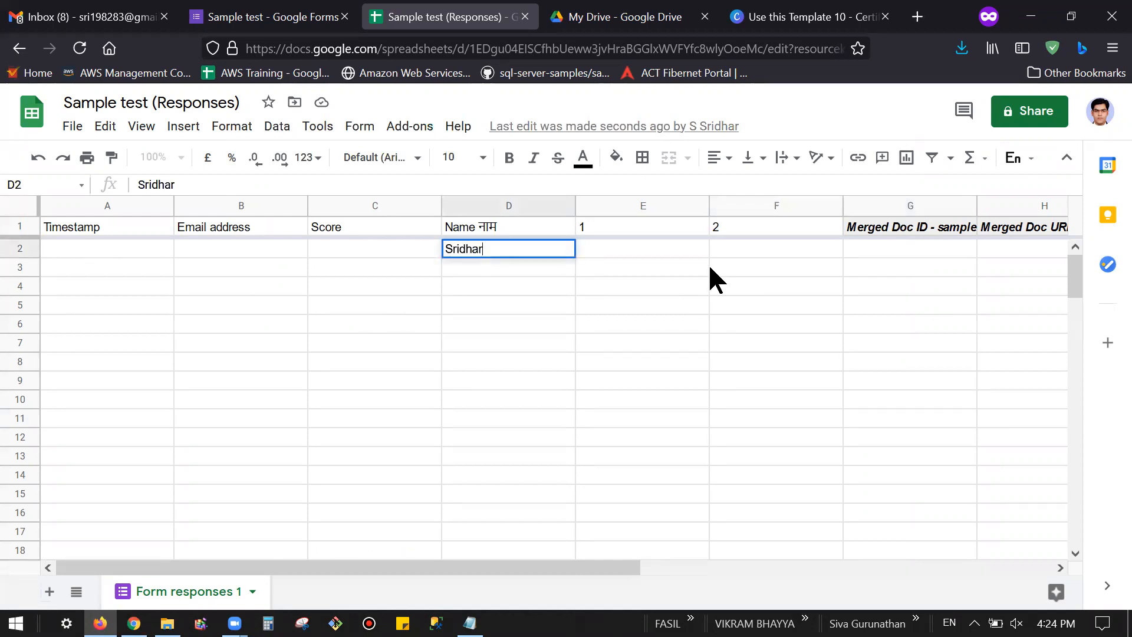
{"action": "left_click", "coordinate": [266, 248]}
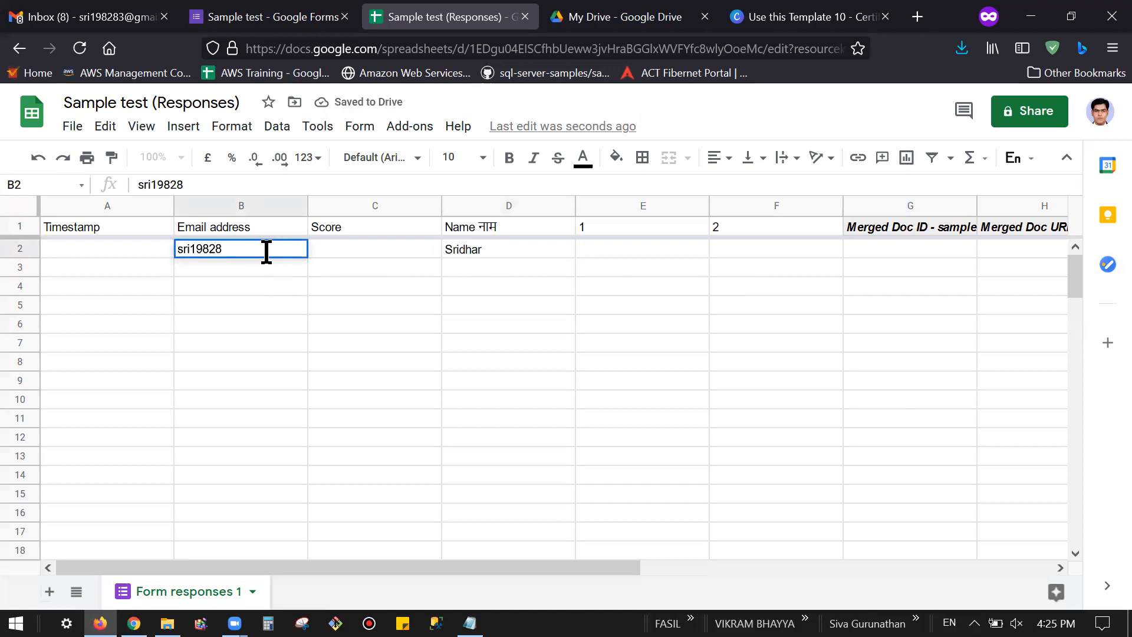
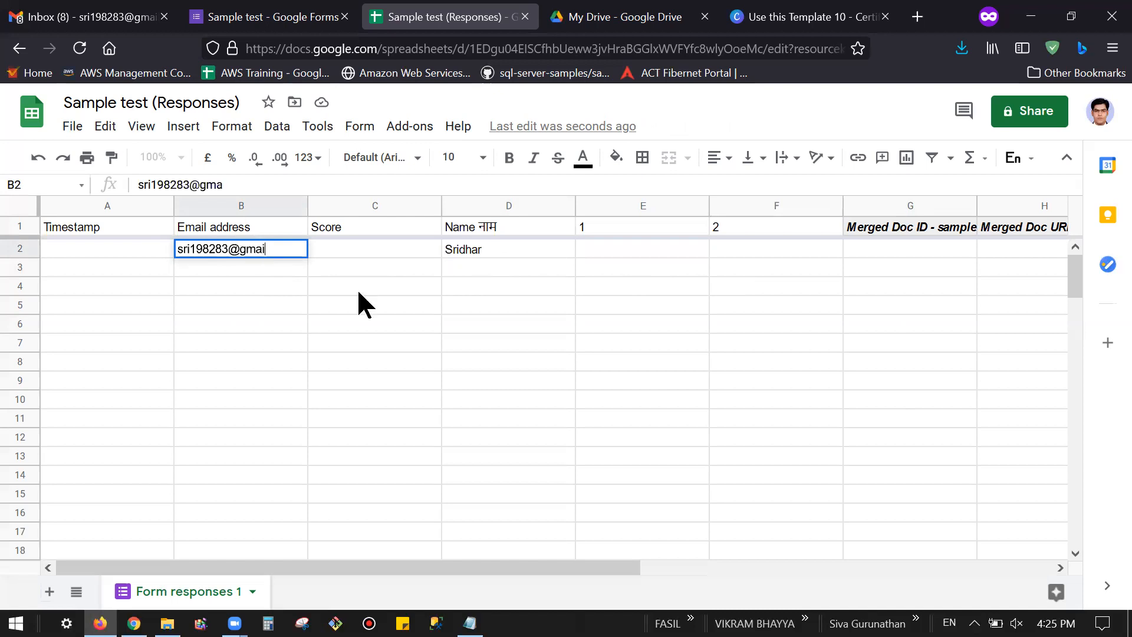
Step: Enter a second respondent's name in D3 and e-mail address in B3, cancelling a stray re-edit of D3
{"action": "left_click", "coordinate": [484, 258]}
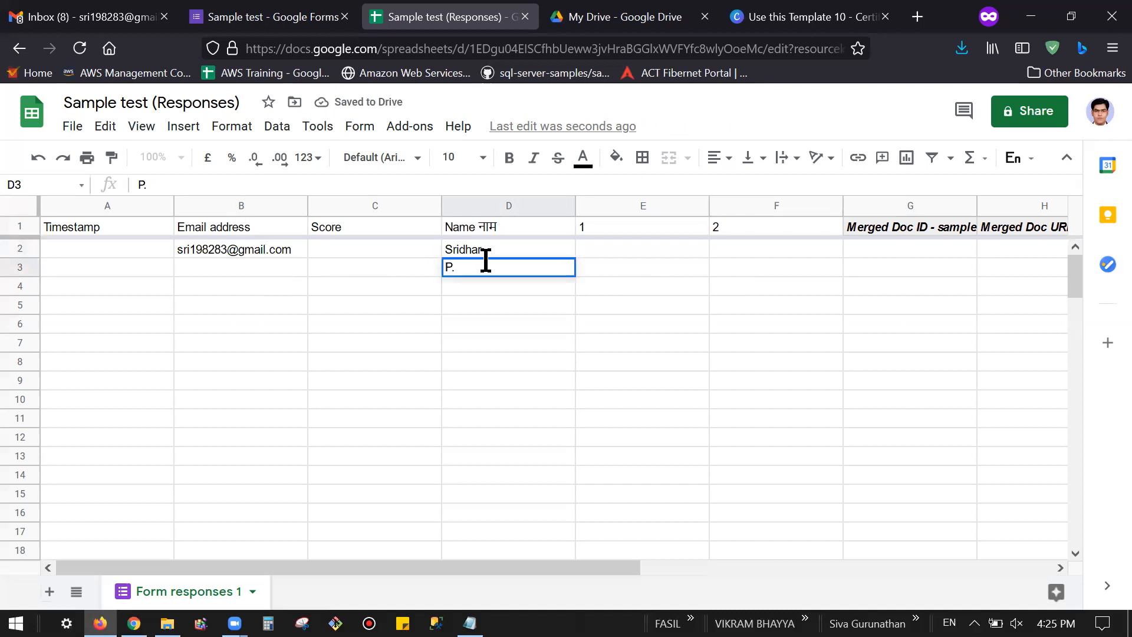
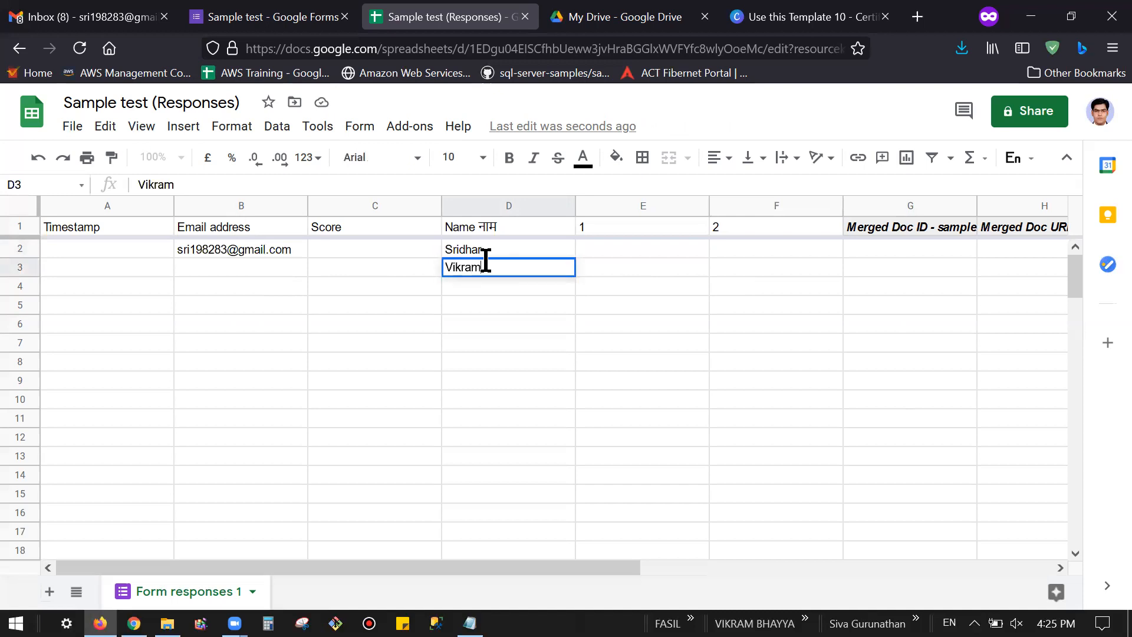
{"action": "left_click", "coordinate": [294, 267]}
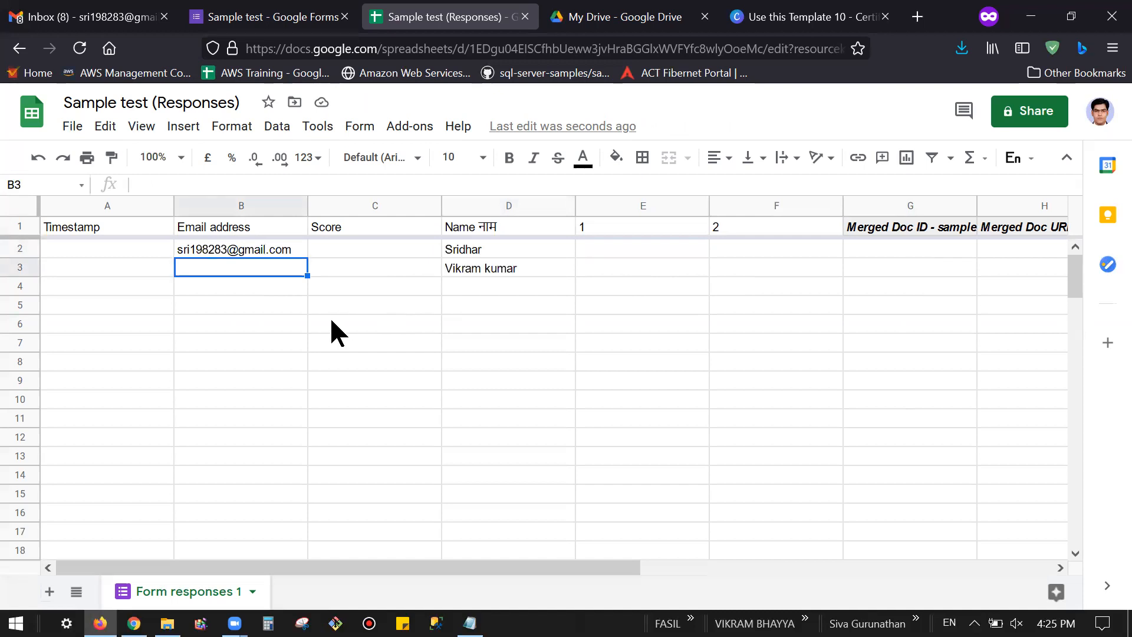
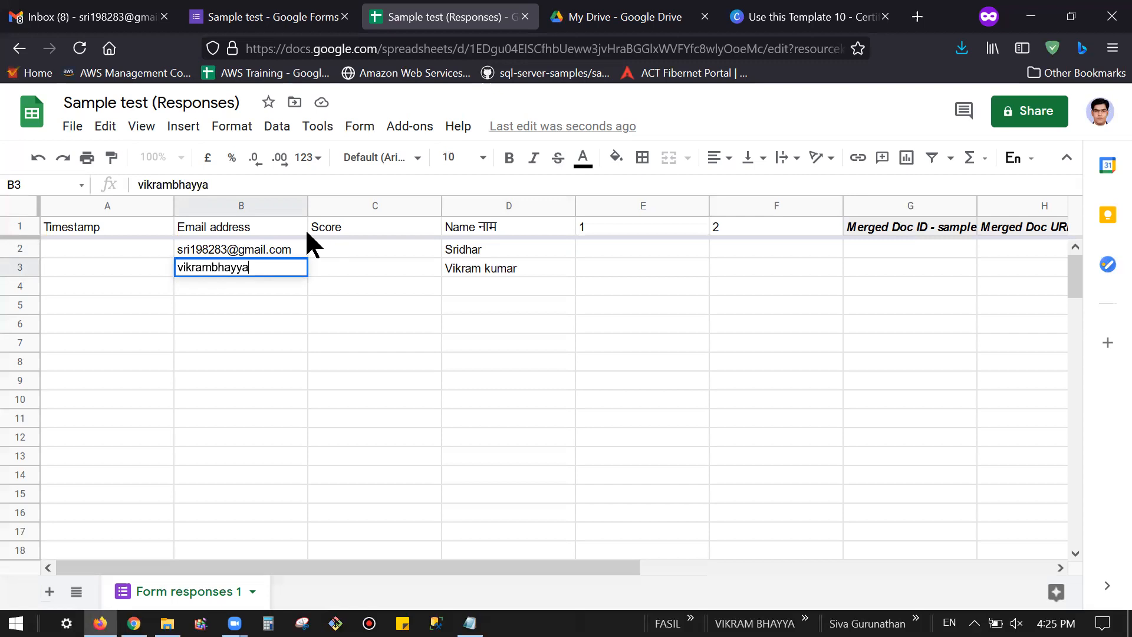
{"action": "left_click", "coordinate": [505, 267]}
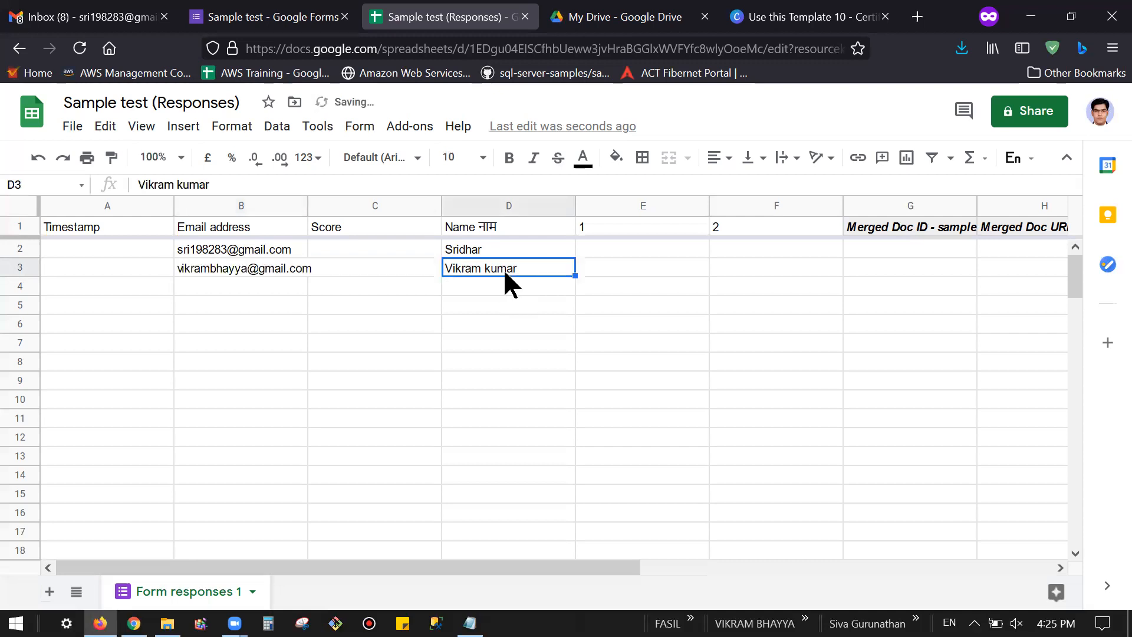
{"action": "type", "text": "V"}
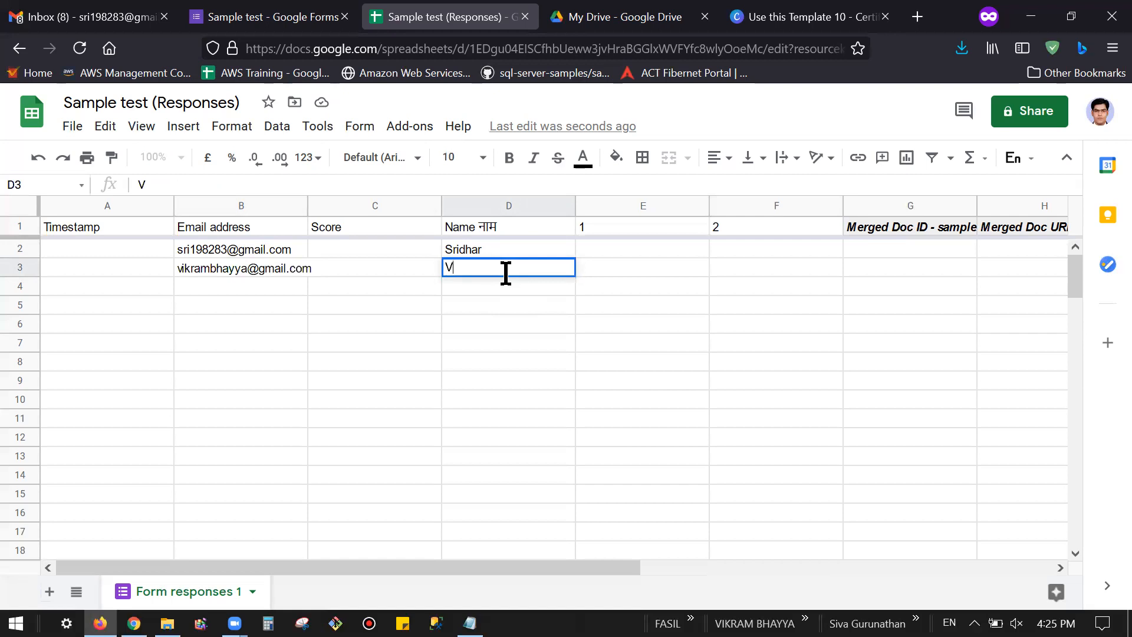
{"action": "key", "text": "Escape"}
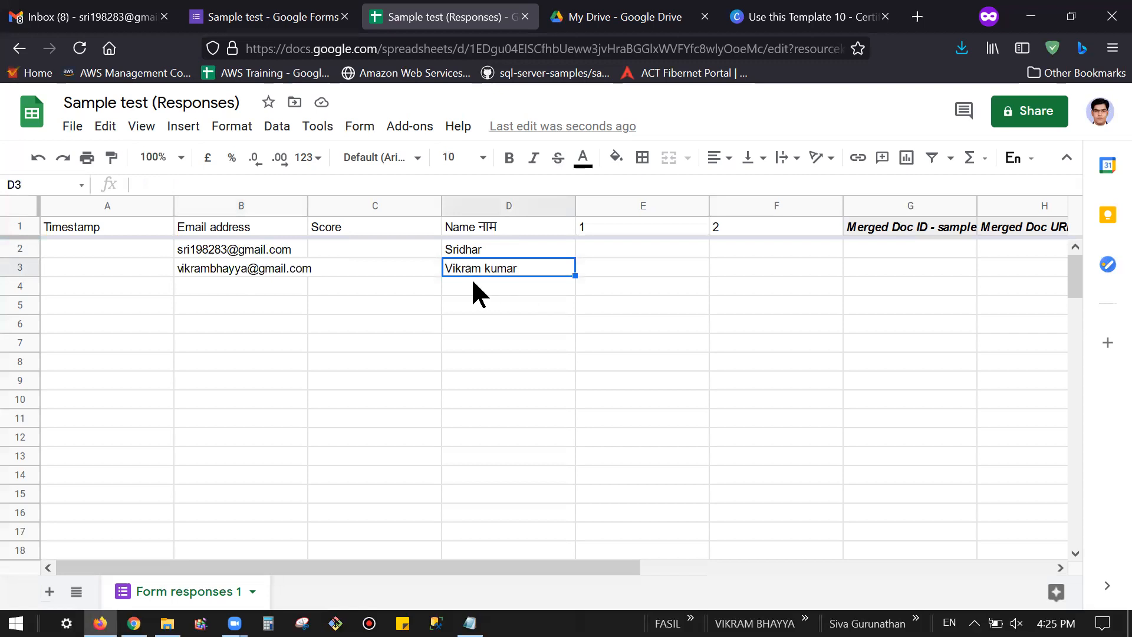
Step: Launch AutoCrat and run the 'sample test' job to merge certificates for both rows
{"action": "left_click", "coordinate": [421, 134]}
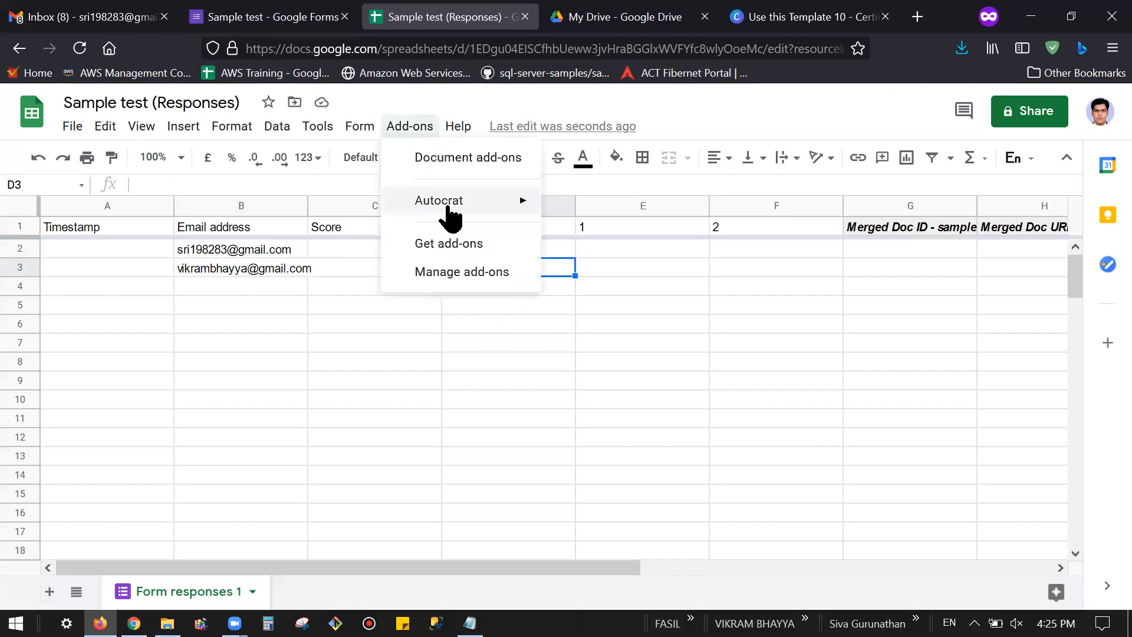
{"action": "mouse_move", "coordinate": [485, 207]}
{"action": "left_click", "coordinate": [576, 206]}
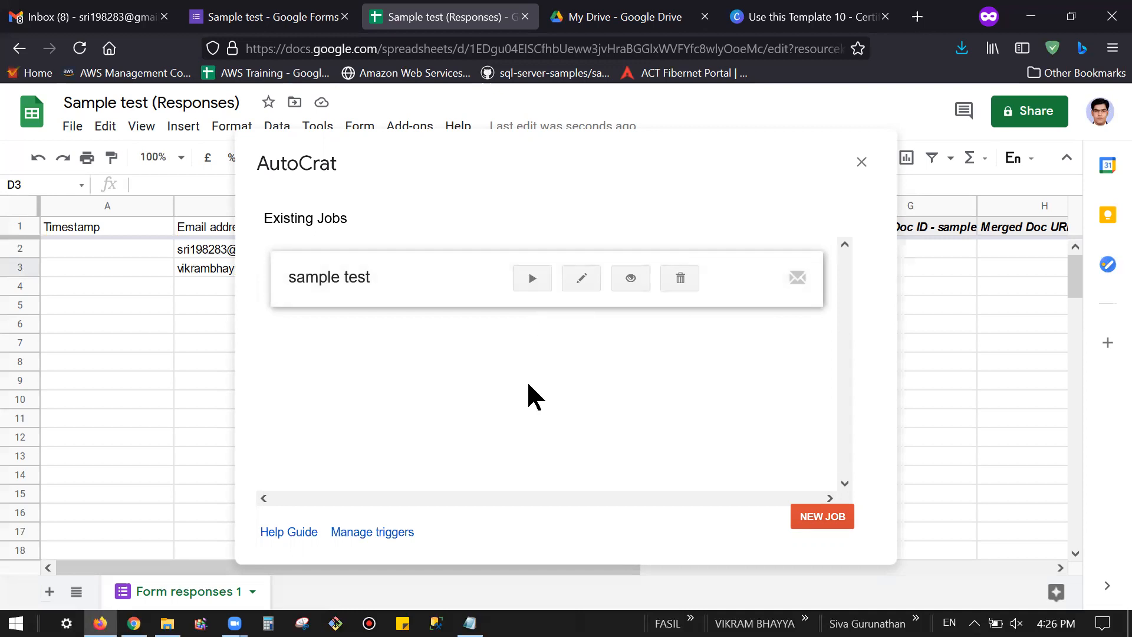
{"action": "left_click", "coordinate": [533, 282]}
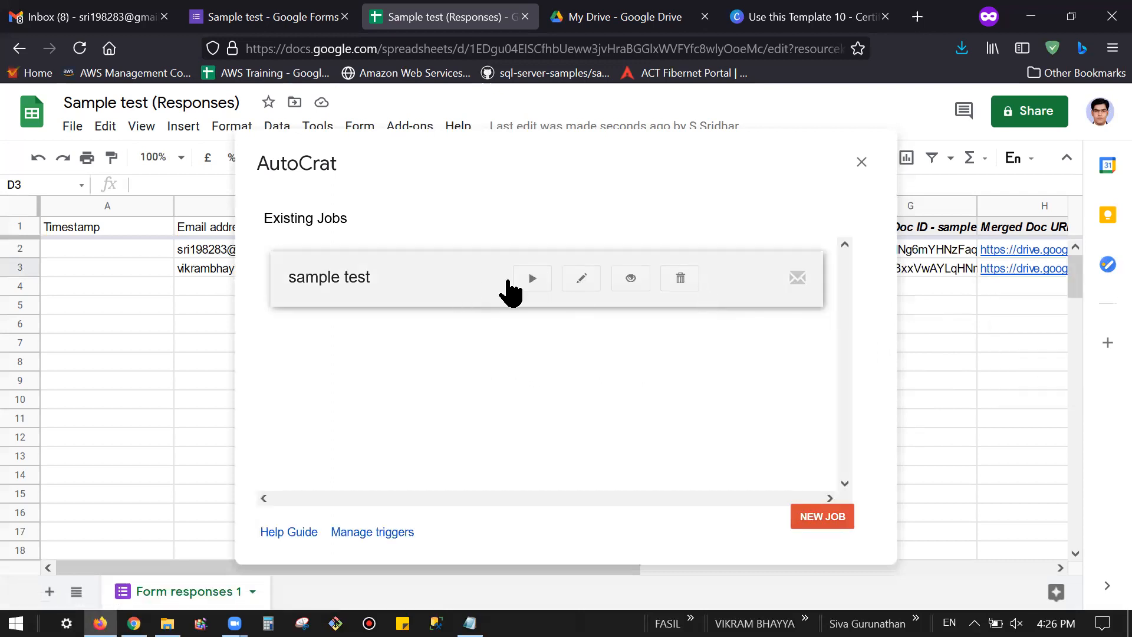
Step: Delete the 'sample test' AutoCrat job and close the AutoCrat panel
{"action": "left_click", "coordinate": [679, 282]}
{"action": "left_click", "coordinate": [815, 339]}
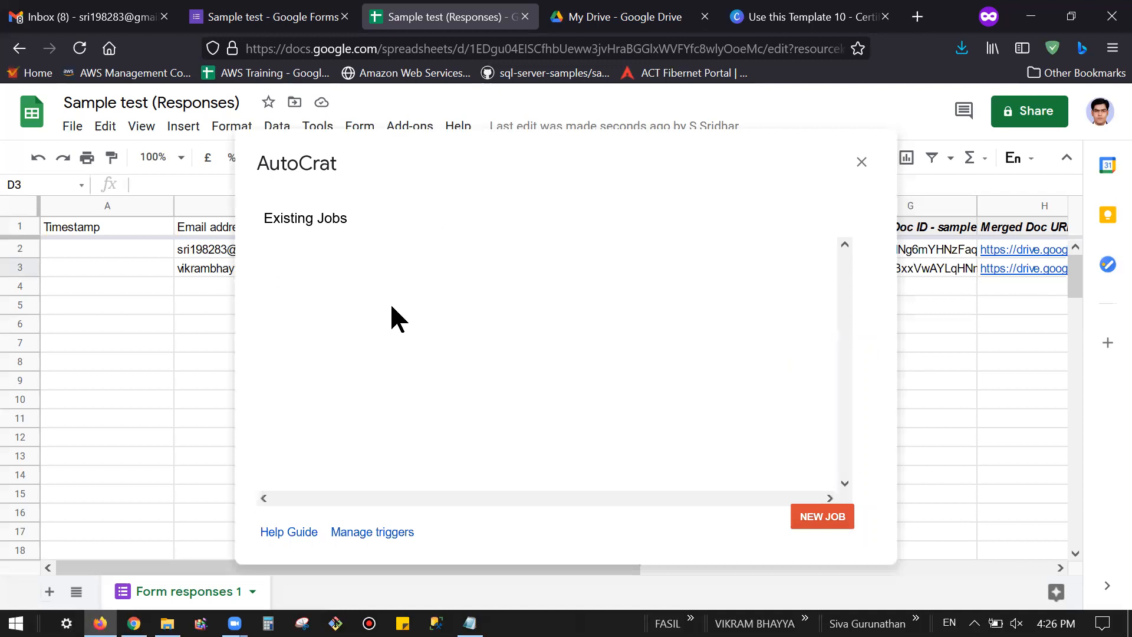
{"action": "key", "text": "Escape"}
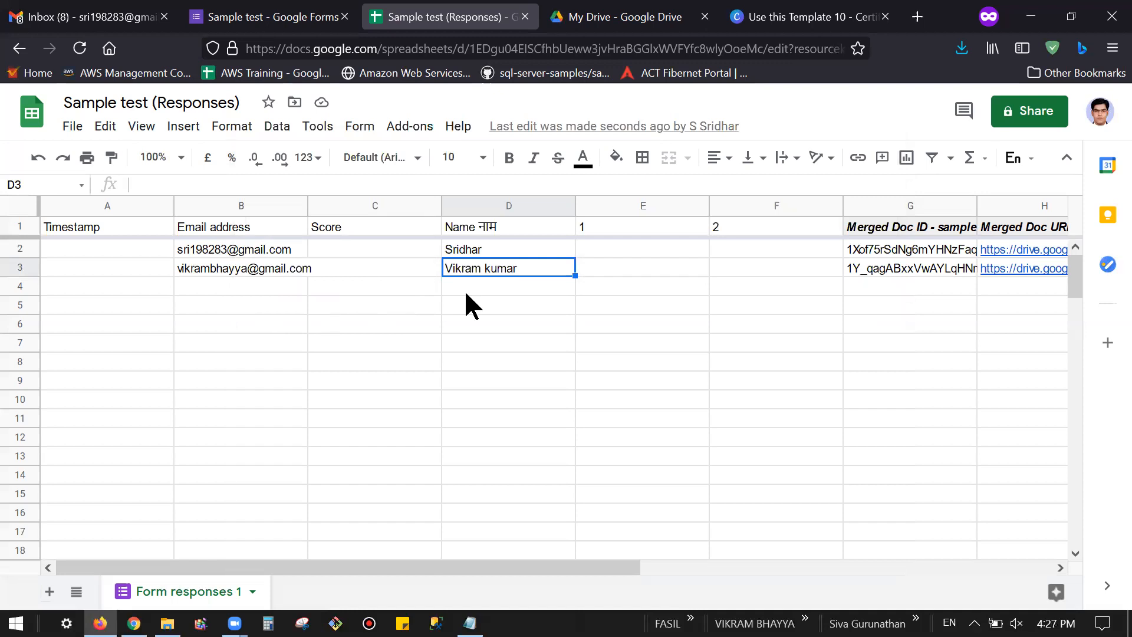
{"action": "scroll", "coordinate": [671, 568], "scroll_direction": "right", "scroll_amount": 2}
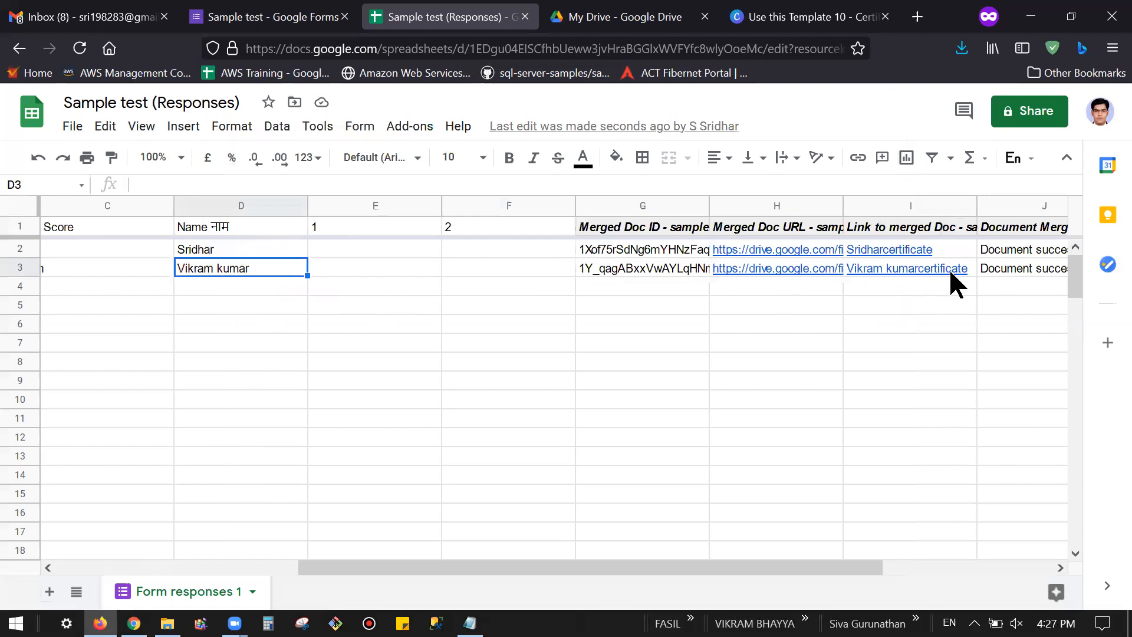
{"action": "mouse_move", "coordinate": [931, 251]}
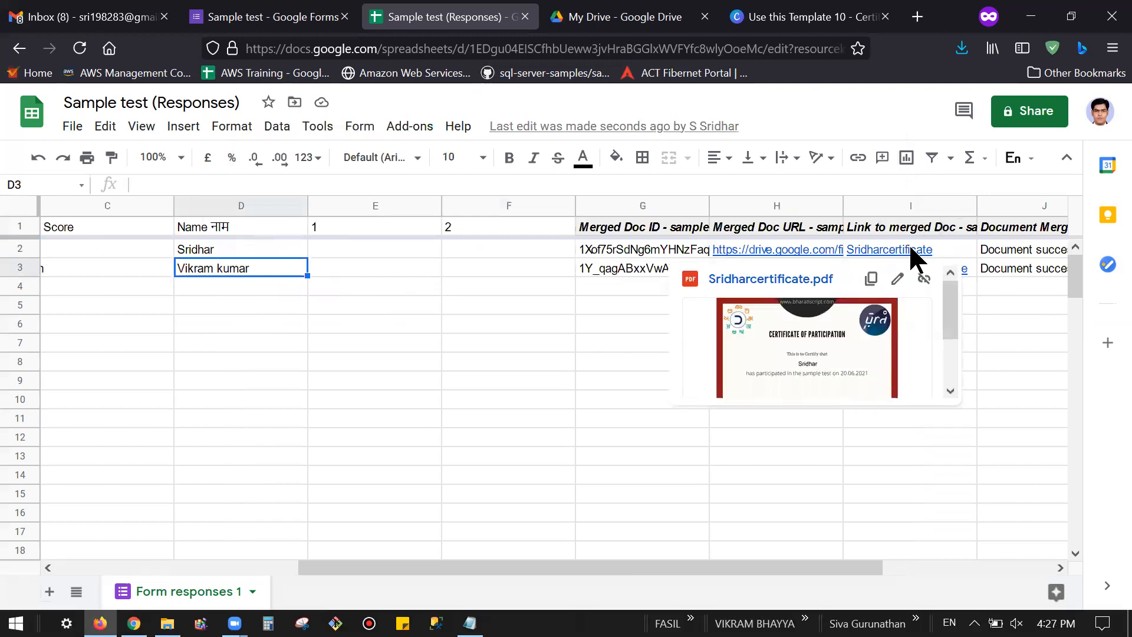
{"action": "left_click", "coordinate": [794, 493]}
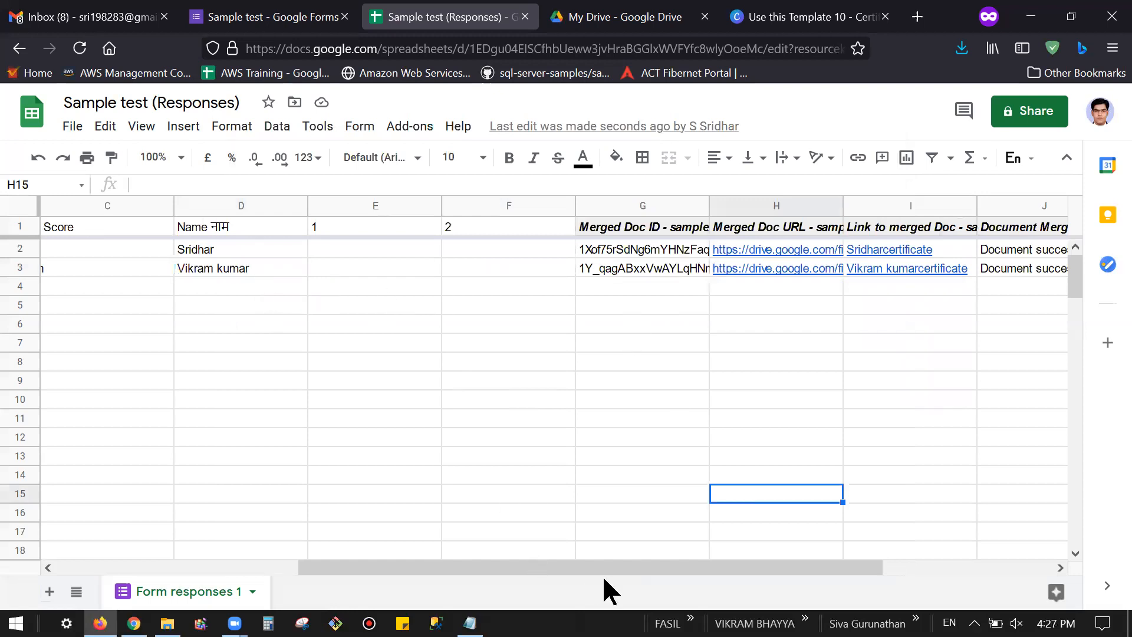
{"action": "scroll", "coordinate": [320, 572], "scroll_direction": "left", "scroll_amount": 3}
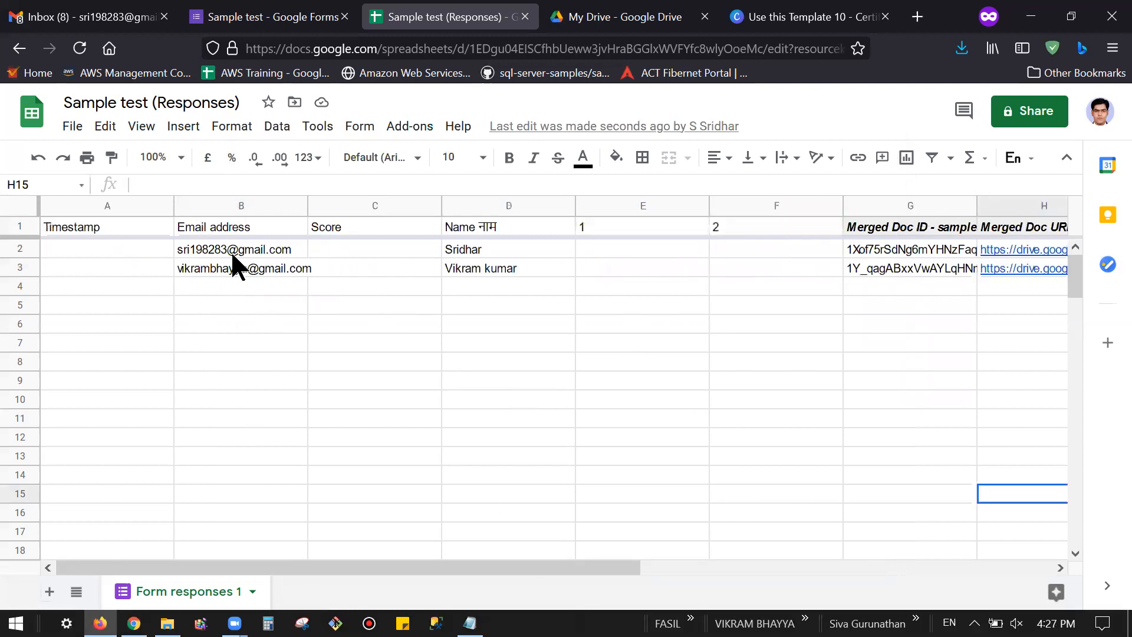
{"action": "left_click", "coordinate": [231, 250]}
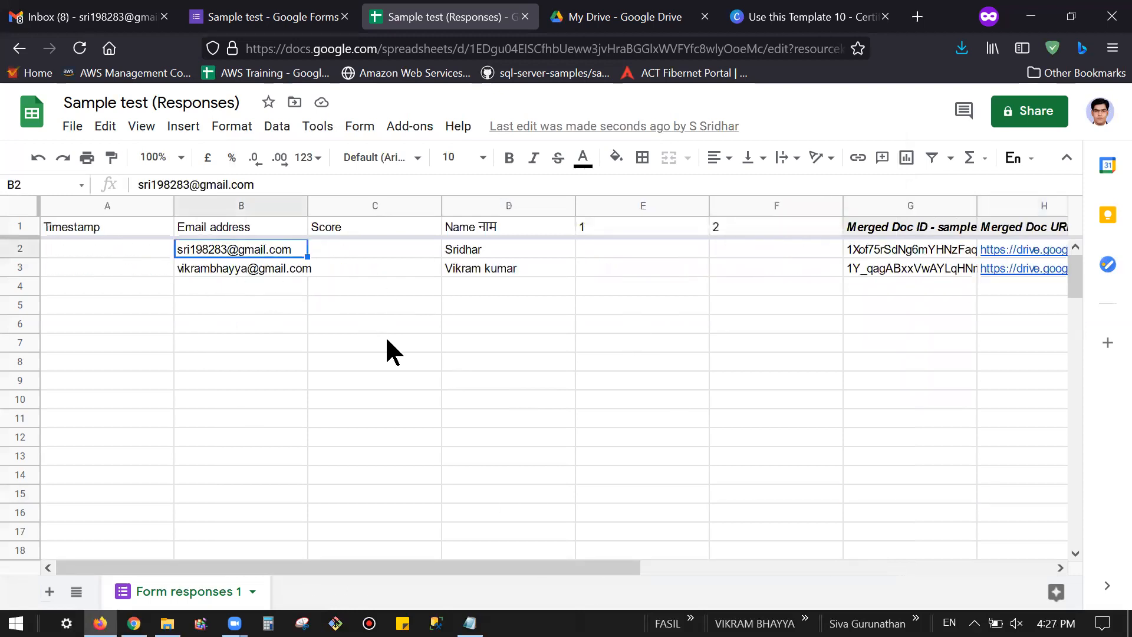
Step: Switch to the Gmail inbox and refresh it to fetch new mail
{"action": "left_click", "coordinate": [82, 13]}
{"action": "scroll", "coordinate": [409, 271], "scroll_direction": "up", "scroll_amount": 1}
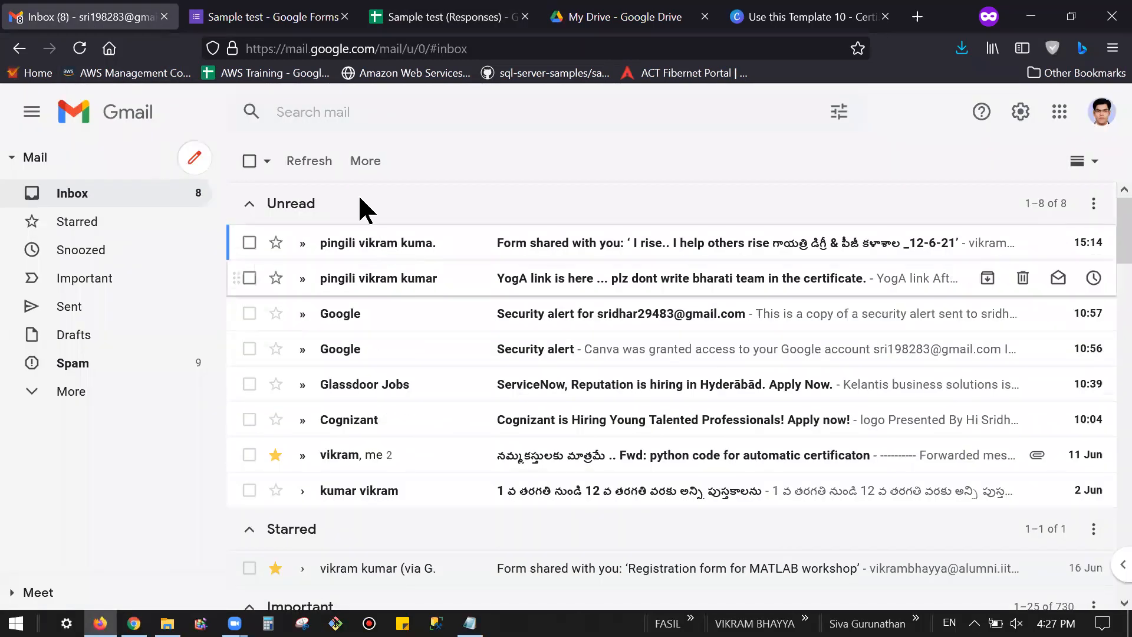
{"action": "left_click", "coordinate": [324, 167]}
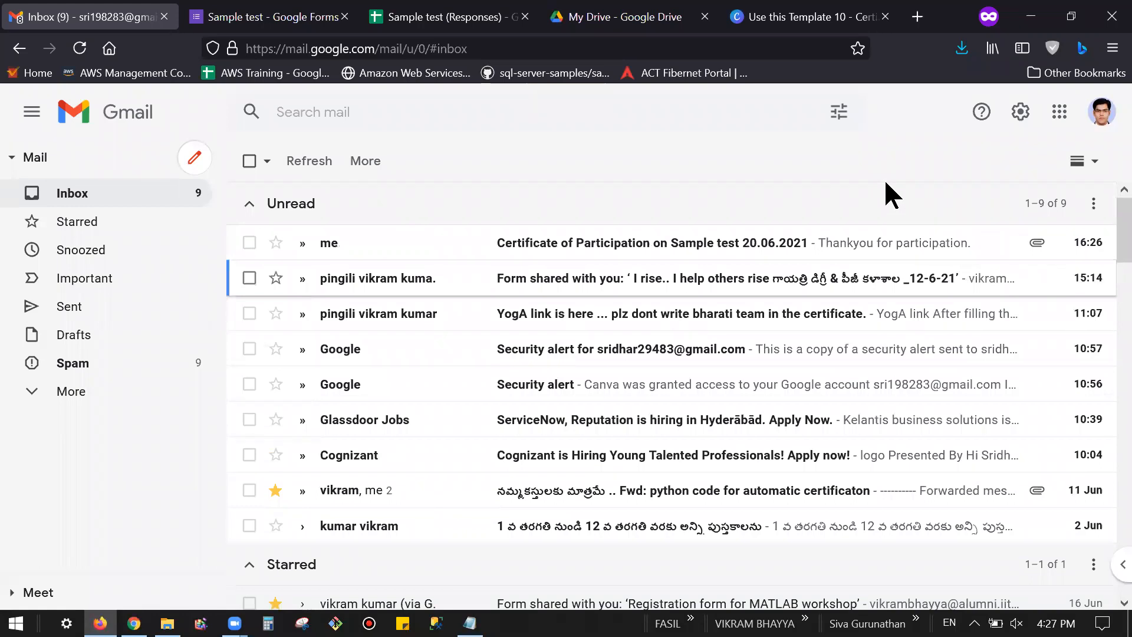
Step: Open the 'Certificate of Participation on Sample test 20.06.2021' email and view its PDF certificate
{"action": "left_click", "coordinate": [605, 245]}
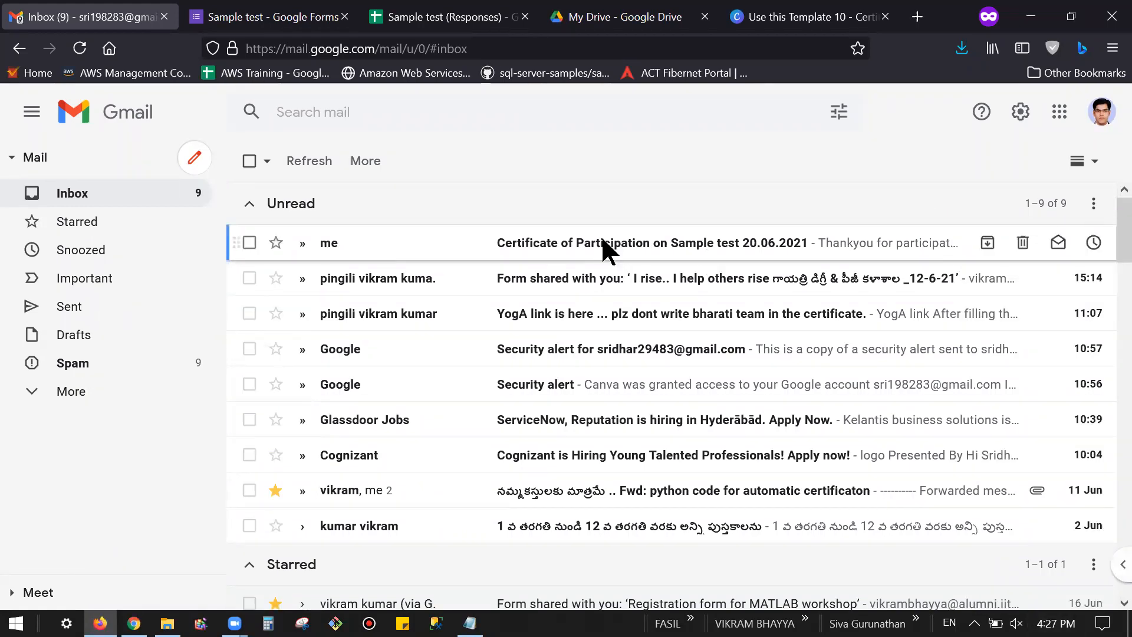
{"action": "left_click_drag", "start_coordinate": [296, 213], "coordinate": [726, 220]}
{"action": "left_click", "coordinate": [442, 377]}
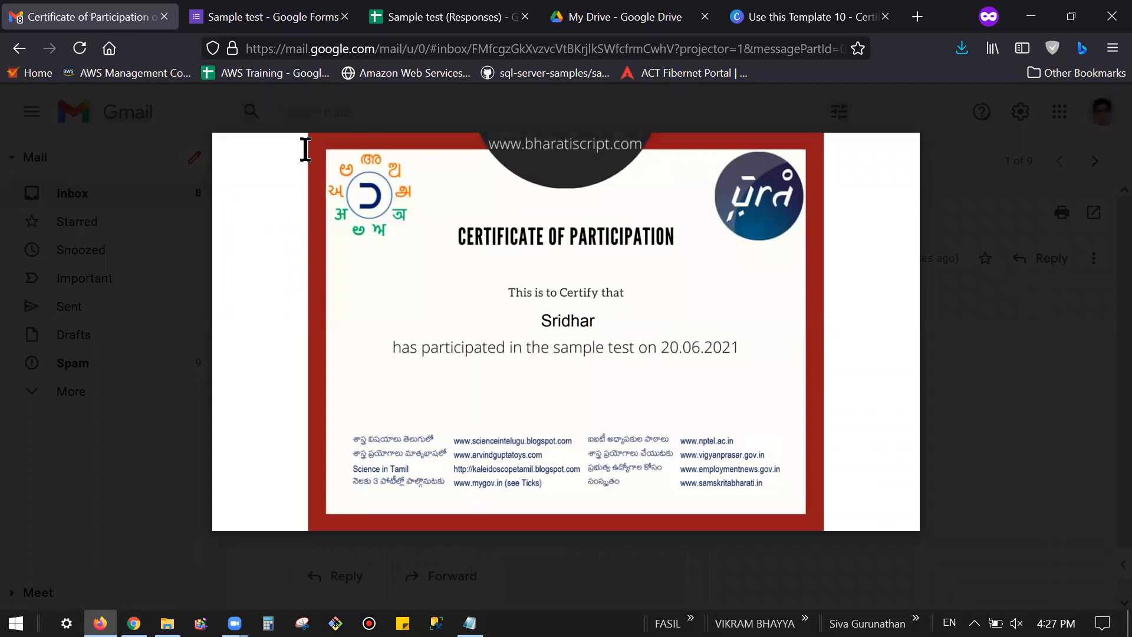
{"action": "left_click", "coordinate": [41, 117]}
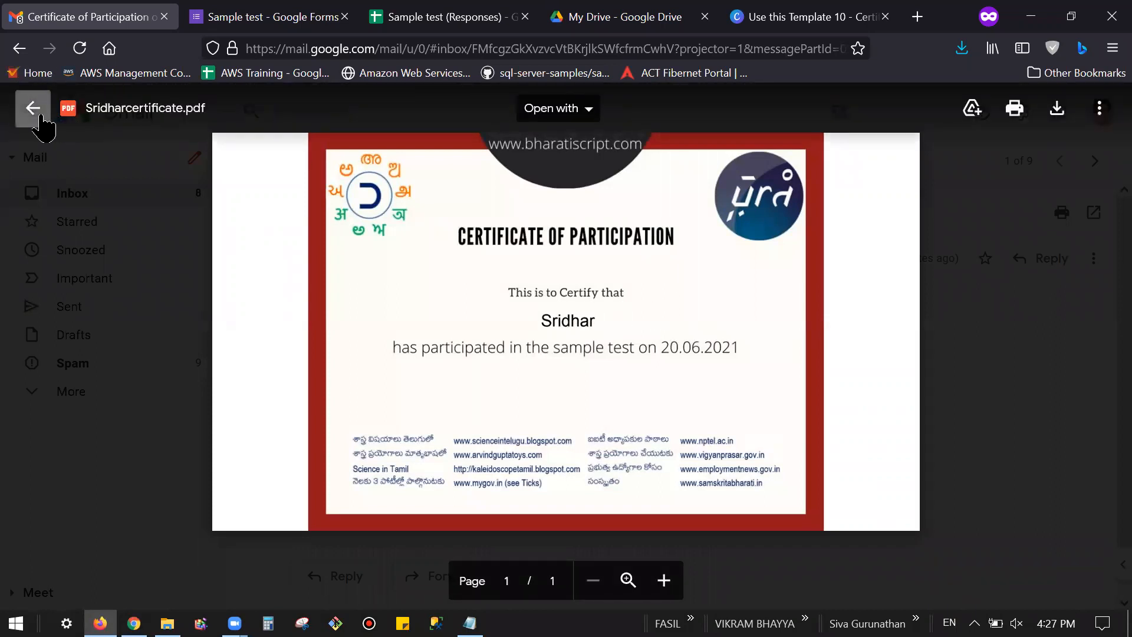